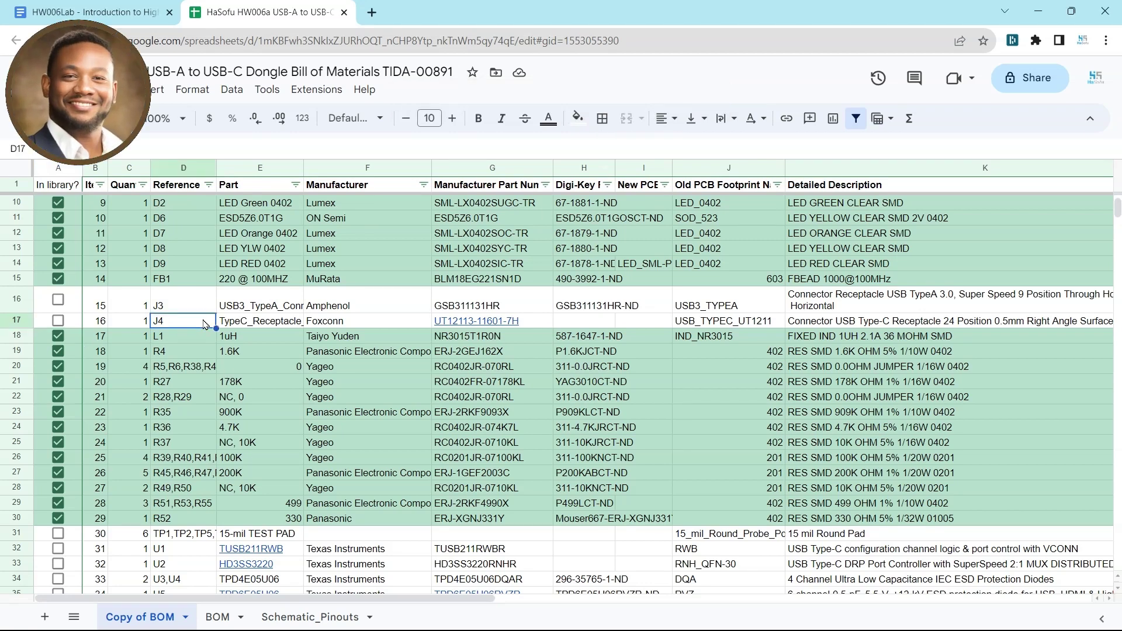
# Step: Select and copy the part number GSB311131HR from the USB3 Type-A connector row
pyautogui.click(533, 310)
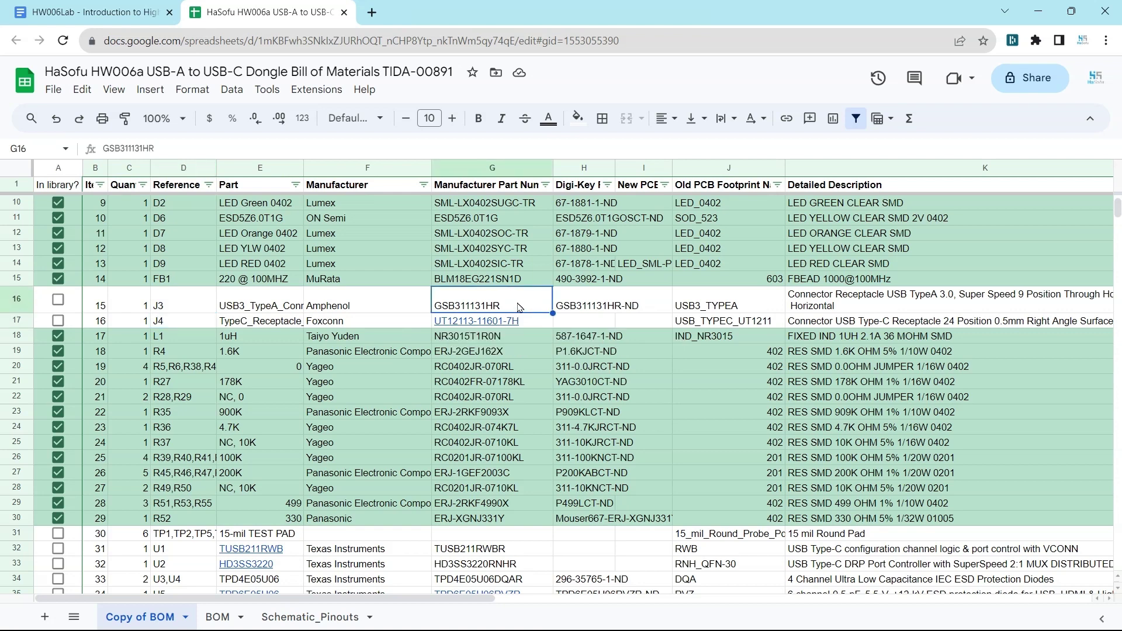
pyautogui.doubleClick(124, 150)
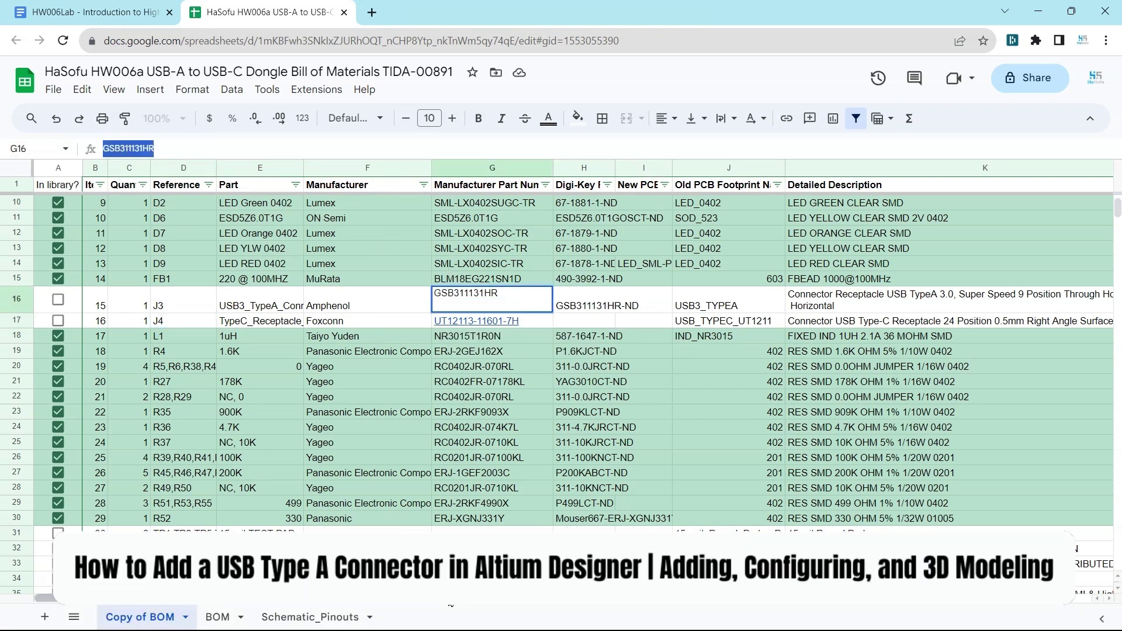
# Step: Search Manufacturer Part Search for GSB311131HR and expand the top Amphenol result's supplier pricing
pyautogui.hotkey('alt', 'Tab')
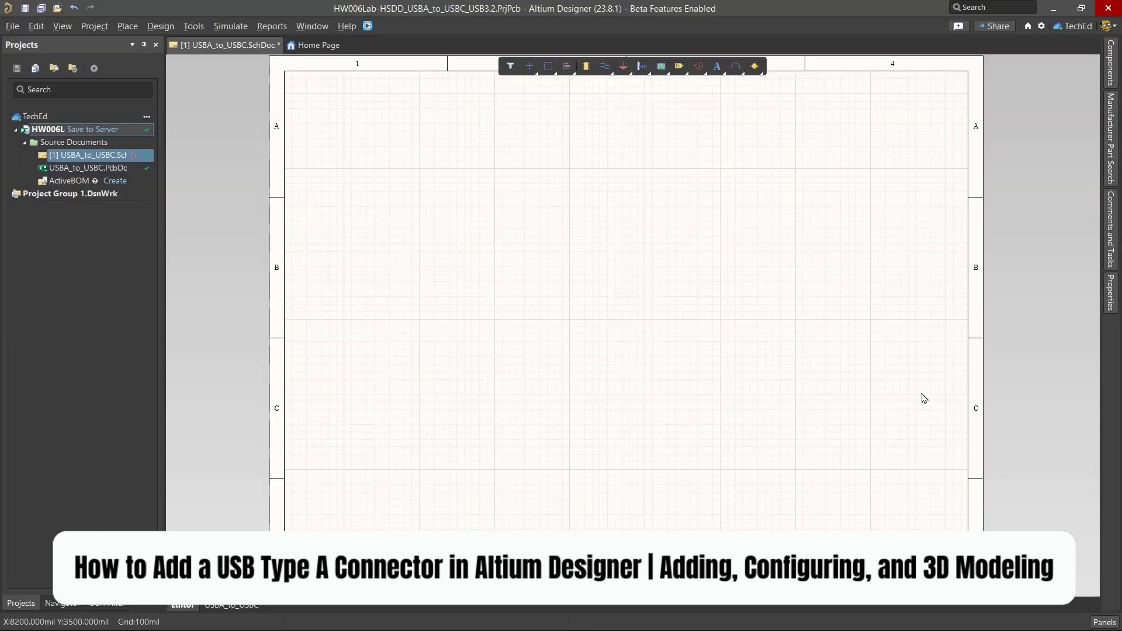
pyautogui.click(1110, 142)
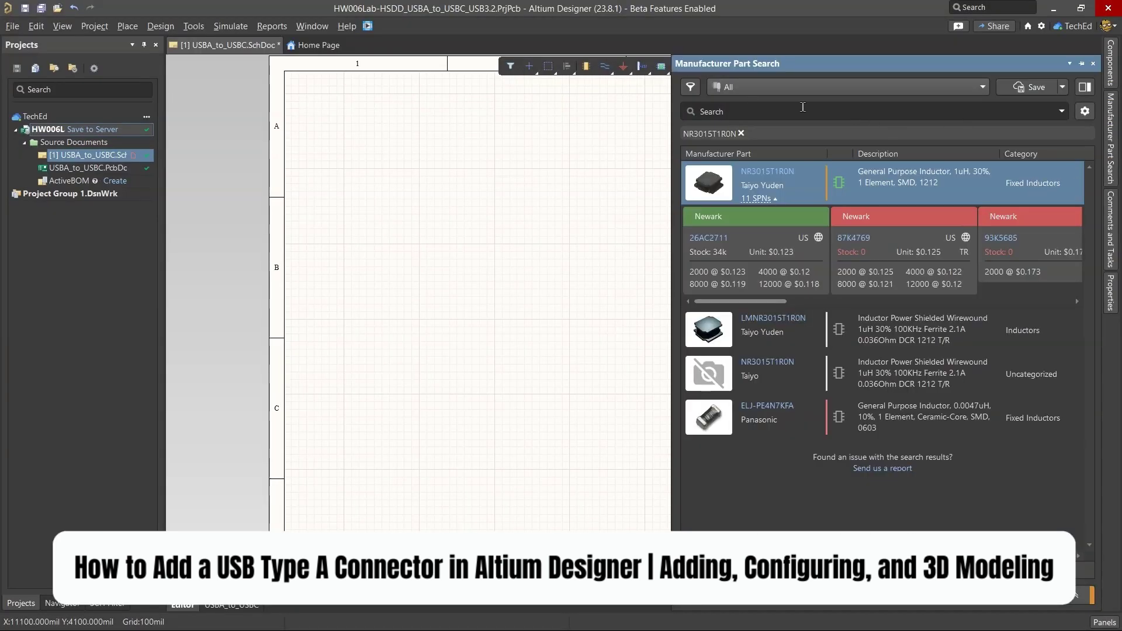
pyautogui.click(741, 134)
pyautogui.click(759, 112)
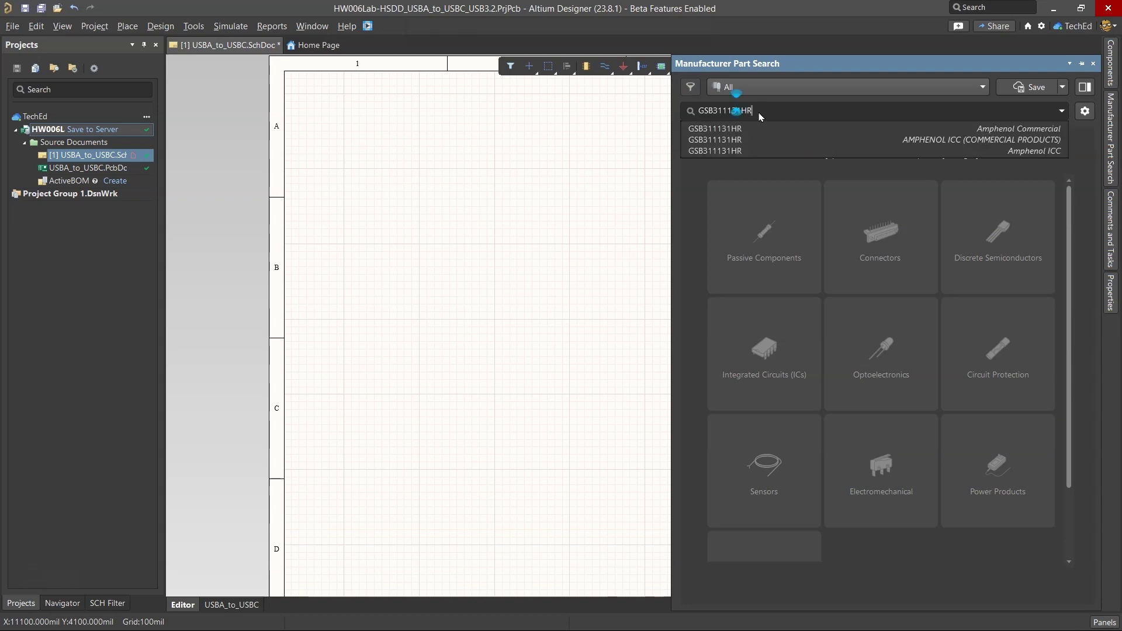
pyautogui.press('Return')
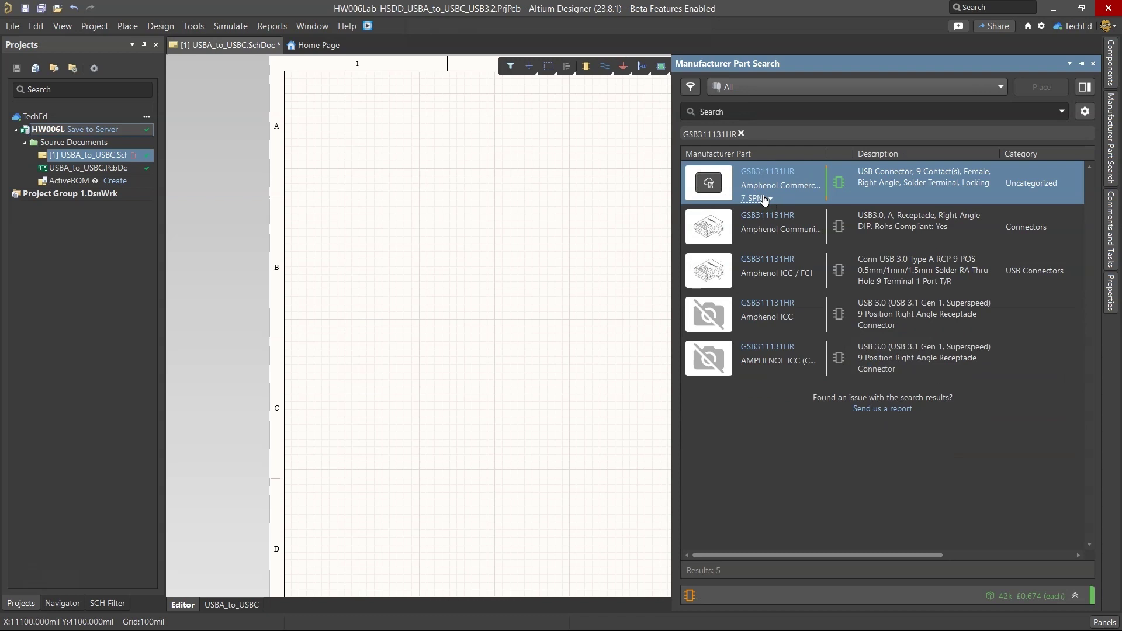
pyautogui.click(758, 199)
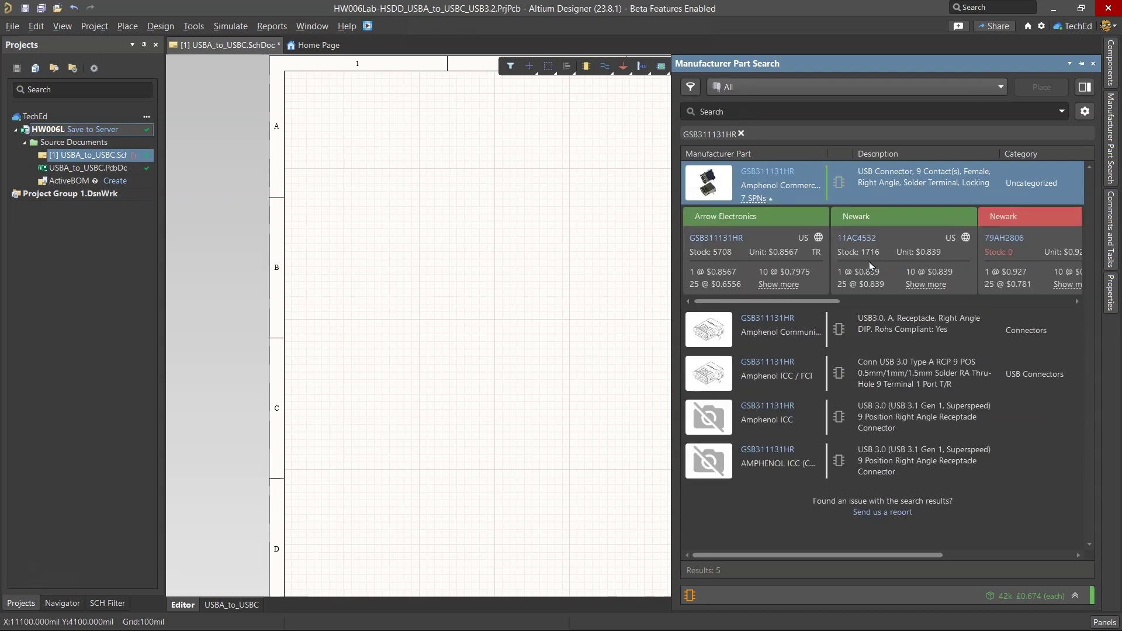
# Step: Open the GSB311131HR result on Octopart and scroll through its part page
pyautogui.click(780, 172)
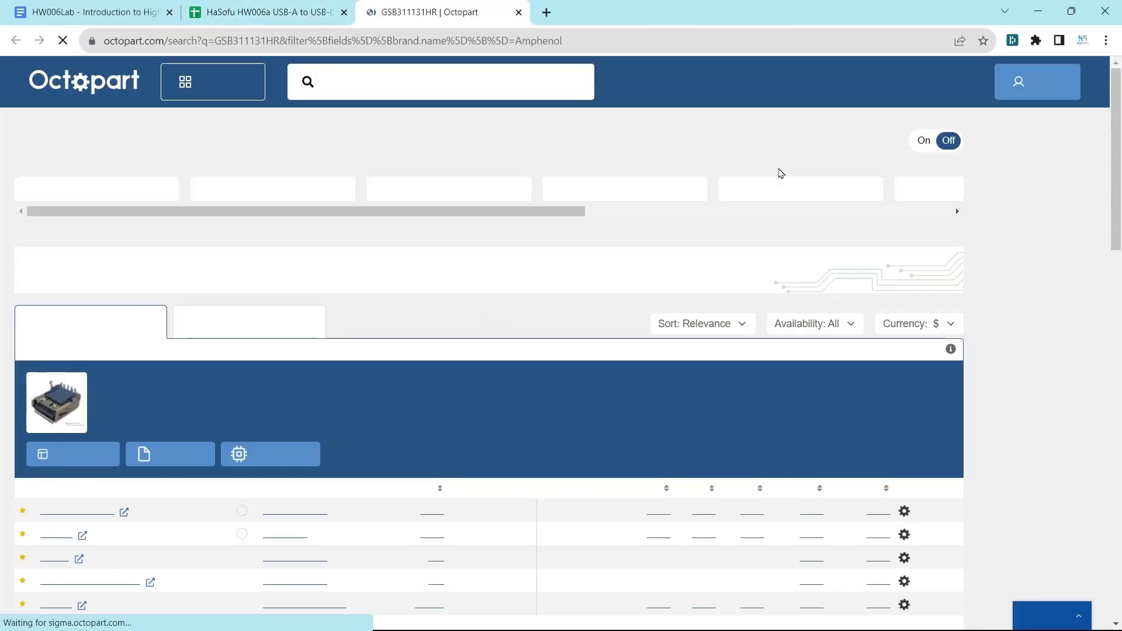
pyautogui.scroll(-3, 202, 333)
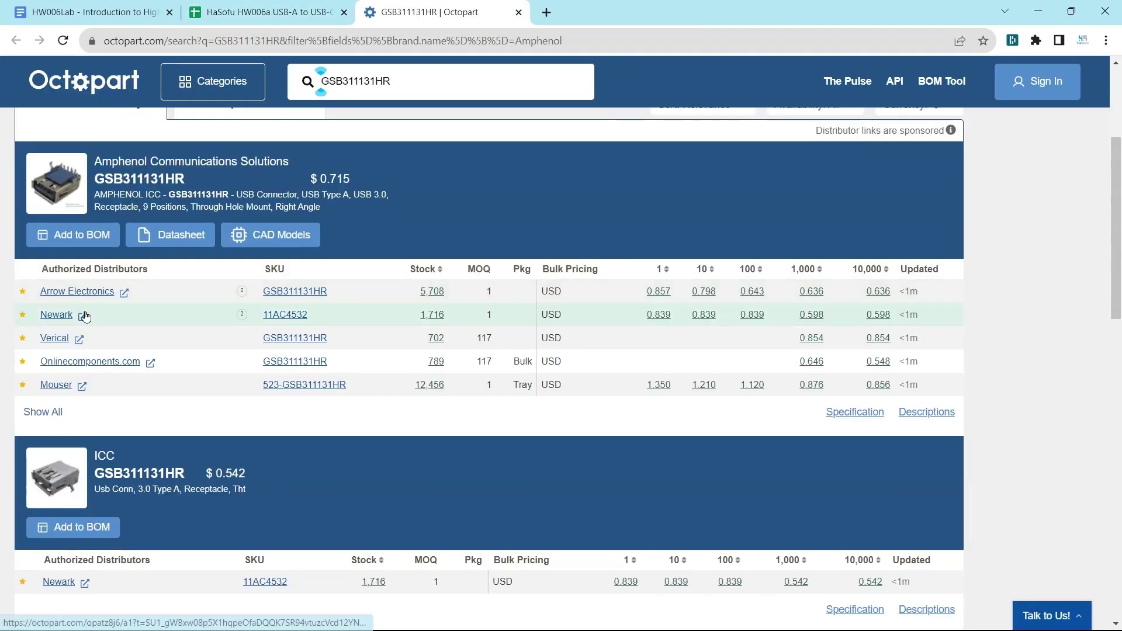
pyautogui.scroll(-6, 202, 335)
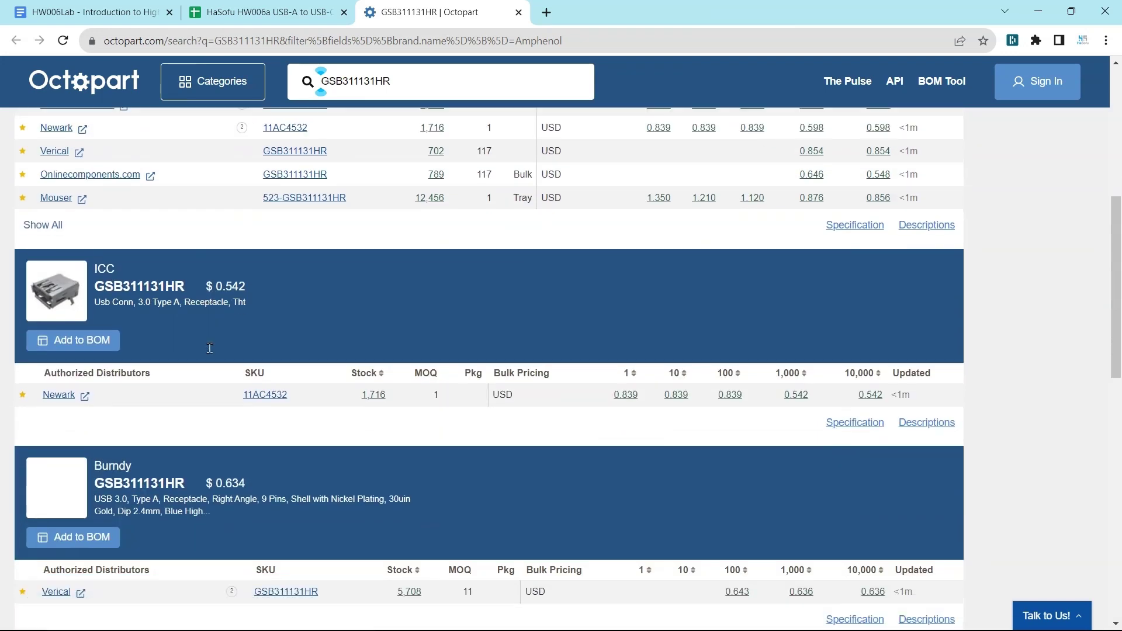
pyautogui.scroll(-2, 201, 335)
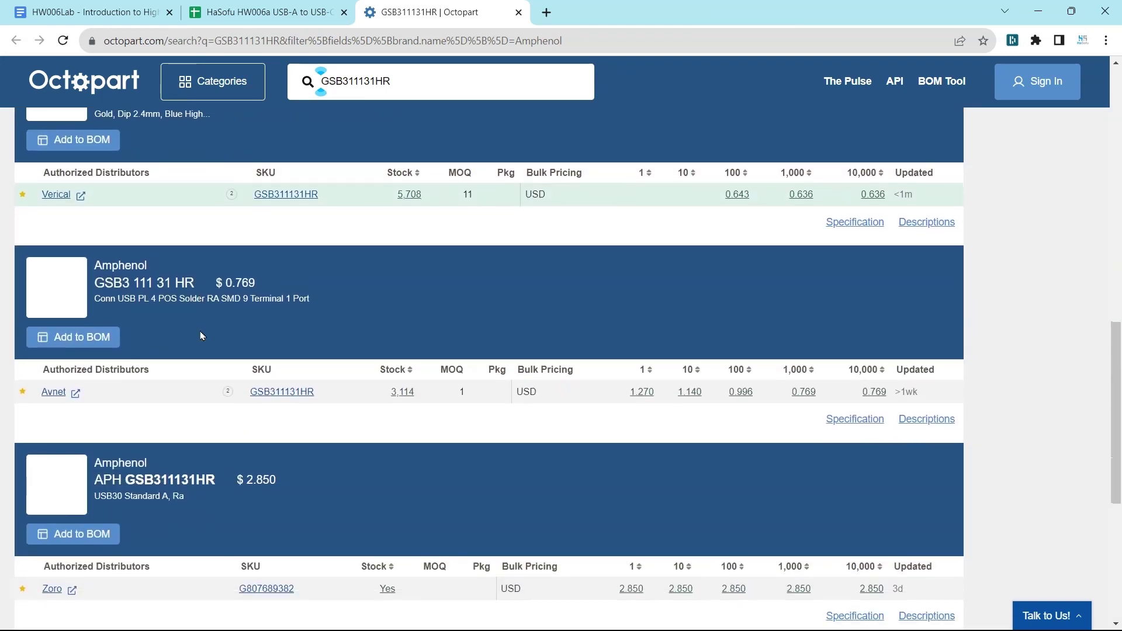
pyautogui.scroll(9, 201, 335)
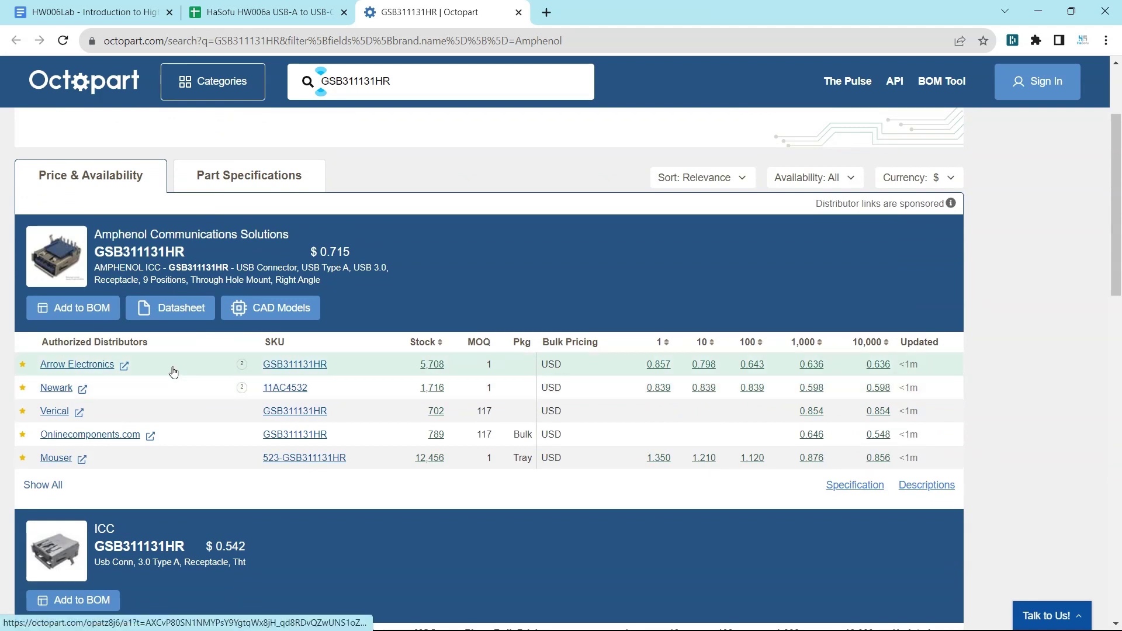
# Step: Preview the part's CAD models on Component Search Engine, signing in with Google
pyautogui.click(283, 308)
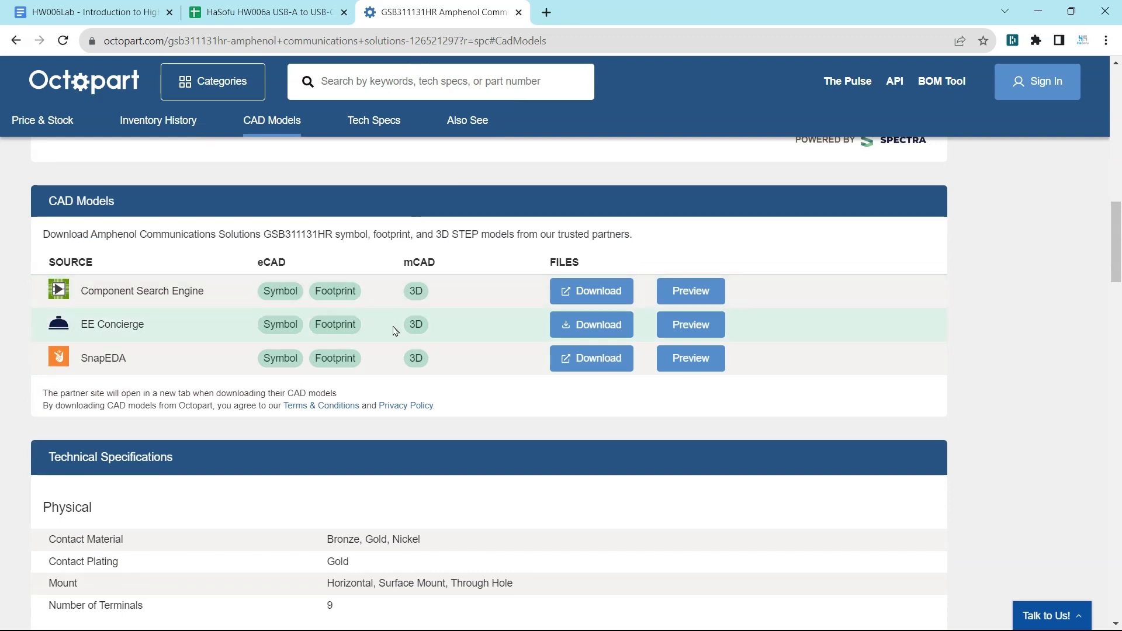
pyautogui.click(689, 290)
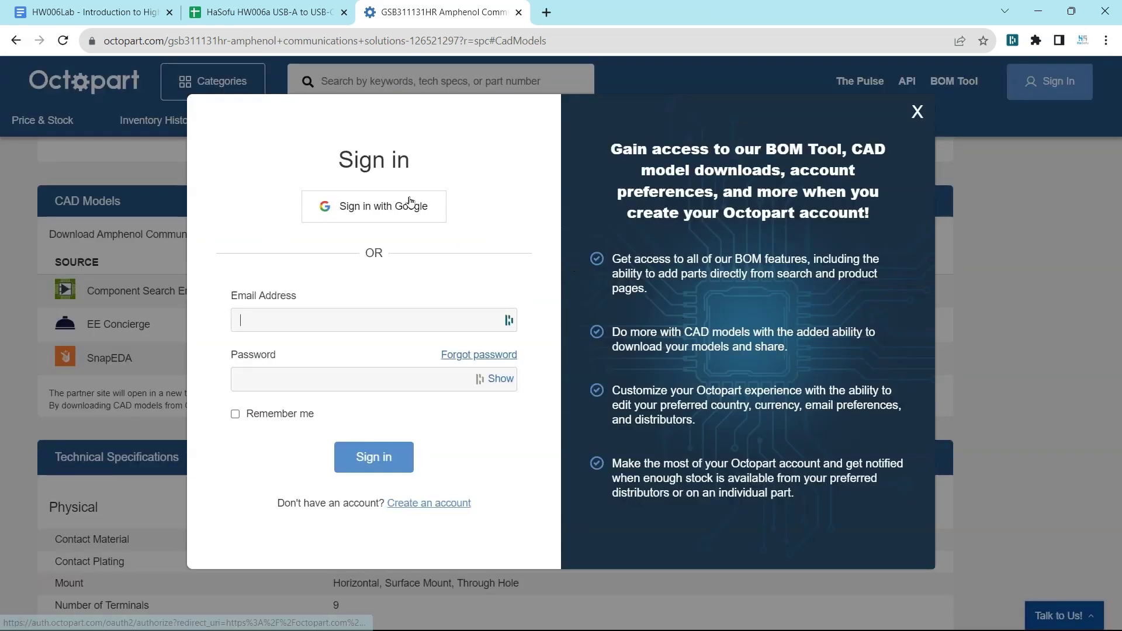
pyautogui.click(380, 211)
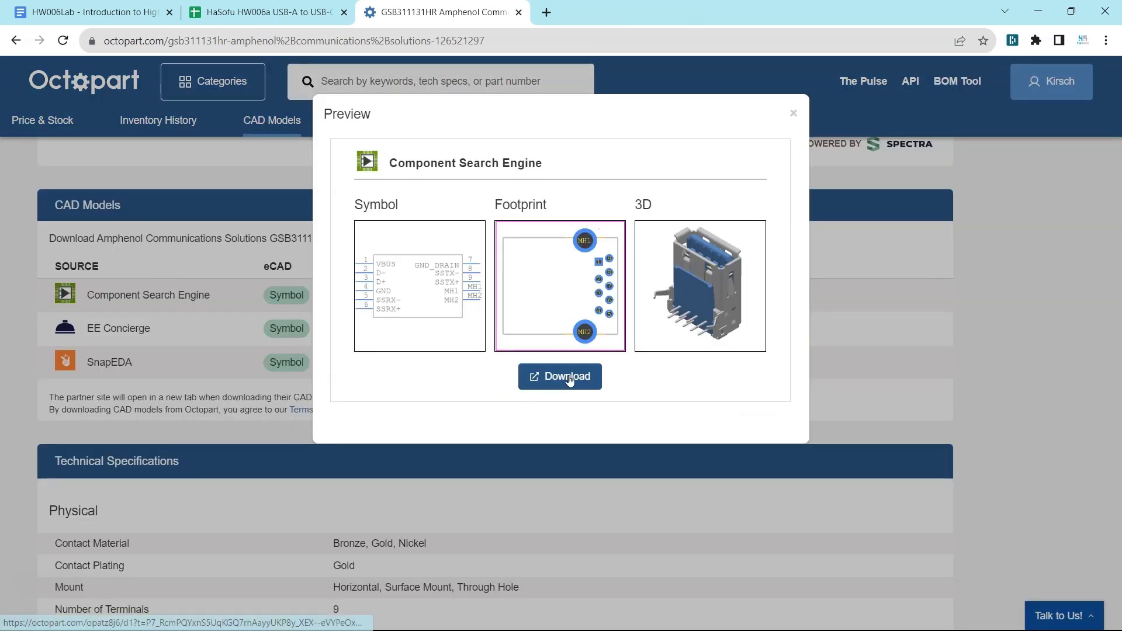
# Step: Sign in with the account e-mail and password and download LIB_GSB311131HR.zip for free
pyautogui.click(570, 377)
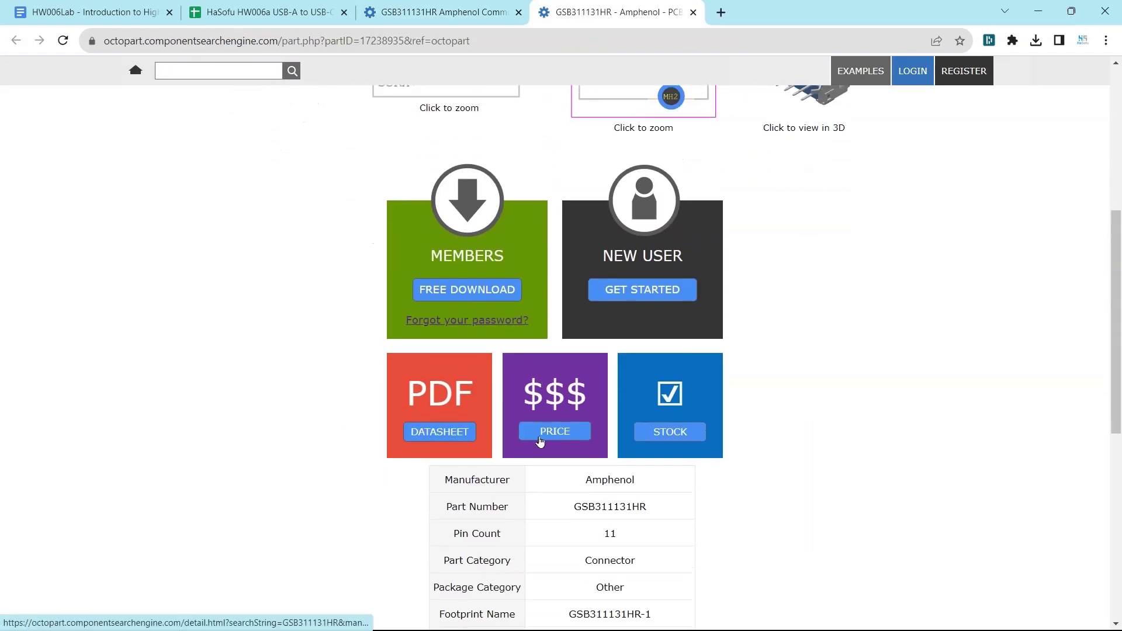
pyautogui.click(466, 289)
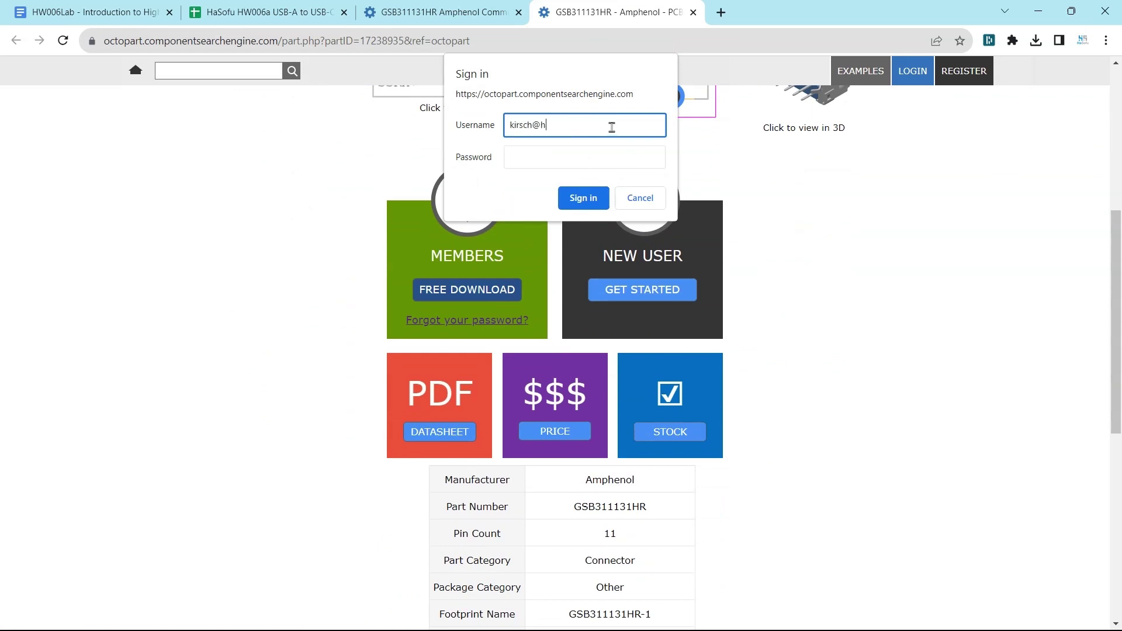
pyautogui.press('Tab')
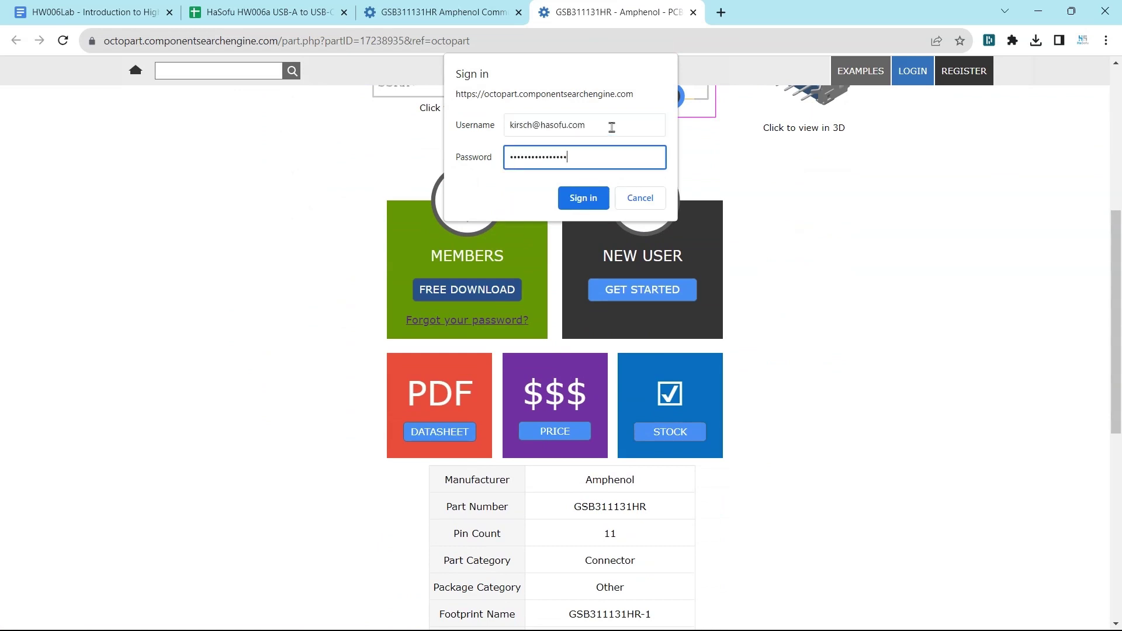
pyautogui.press('Return')
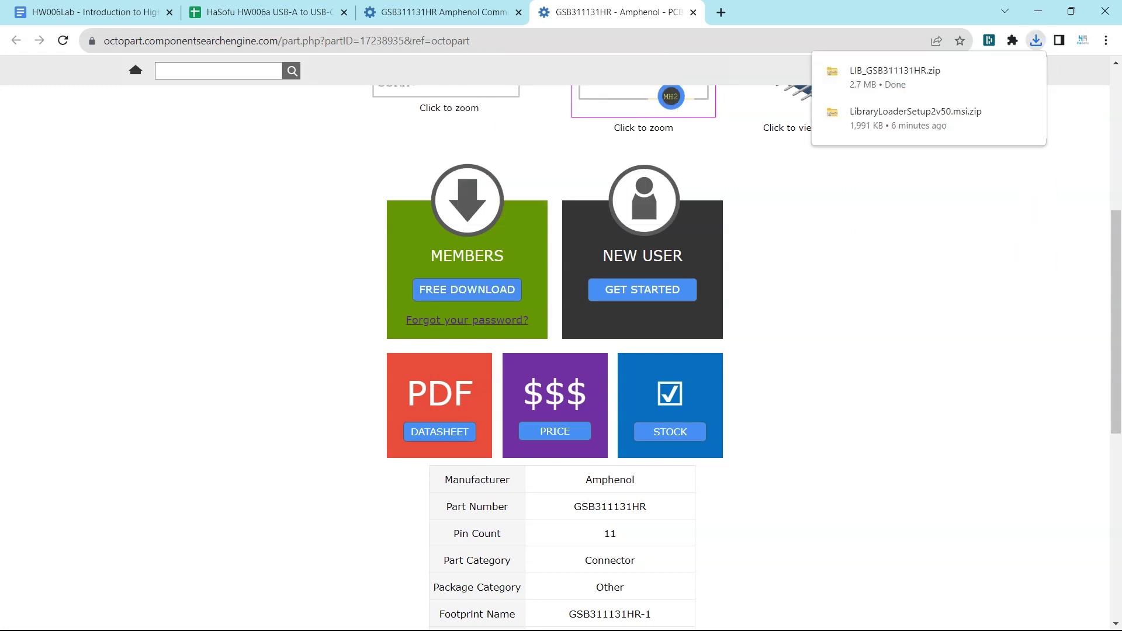
pyautogui.click(1035, 41)
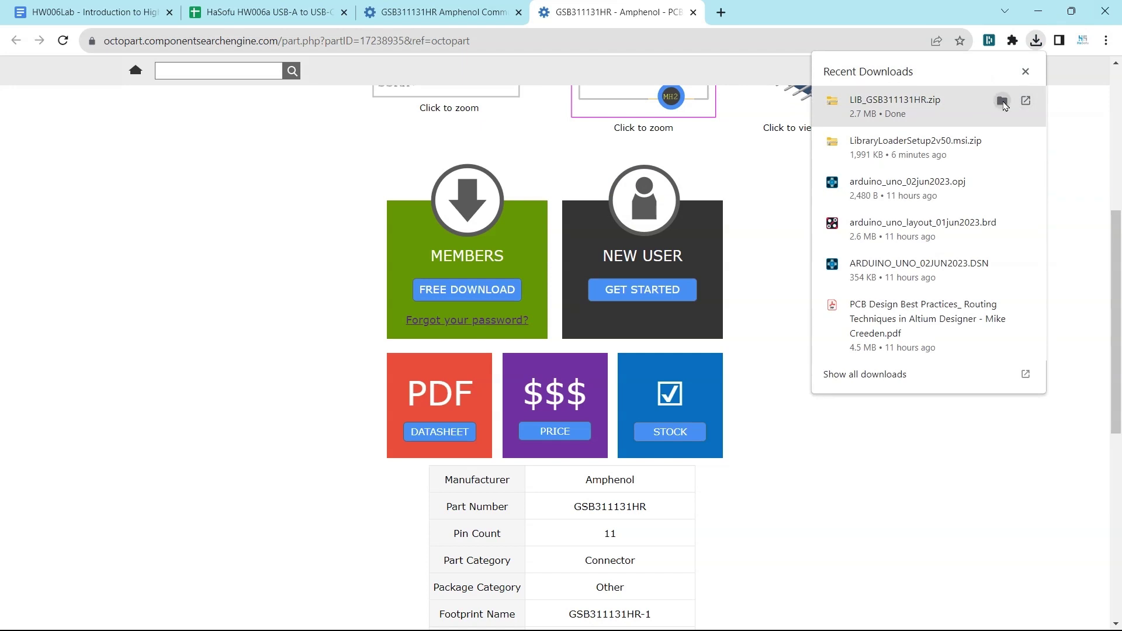
# Step: Extract LIB_GSB311131HR.zip into the LIB_GSB311131HR folder from the Downloads folder
pyautogui.click(1002, 101)
pyautogui.rightClick(415, 226)
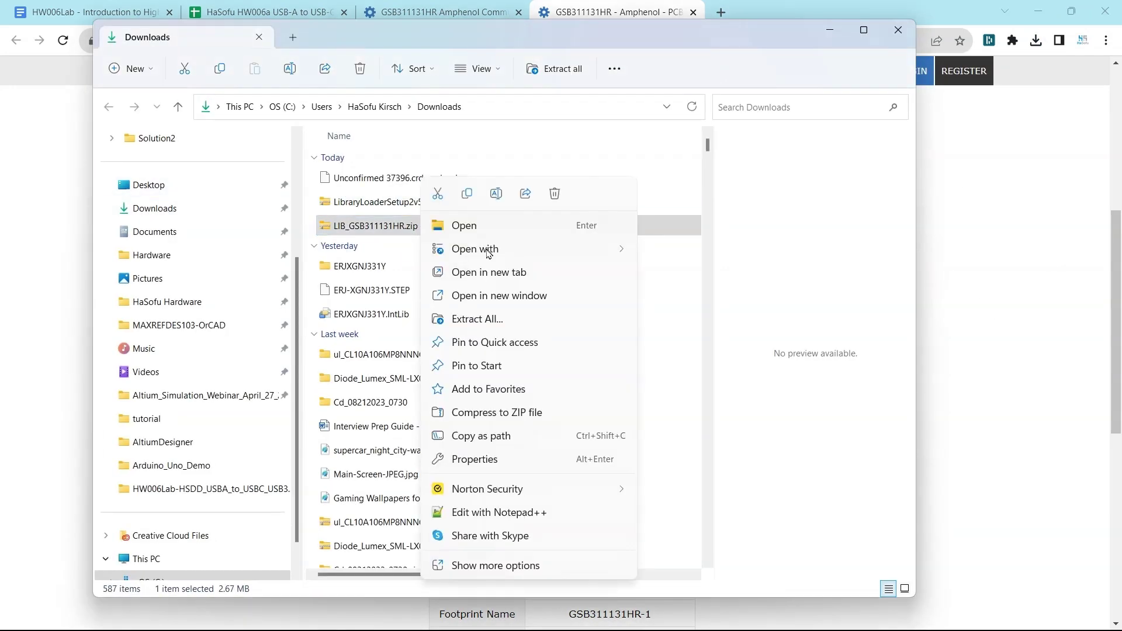
pyautogui.click(528, 564)
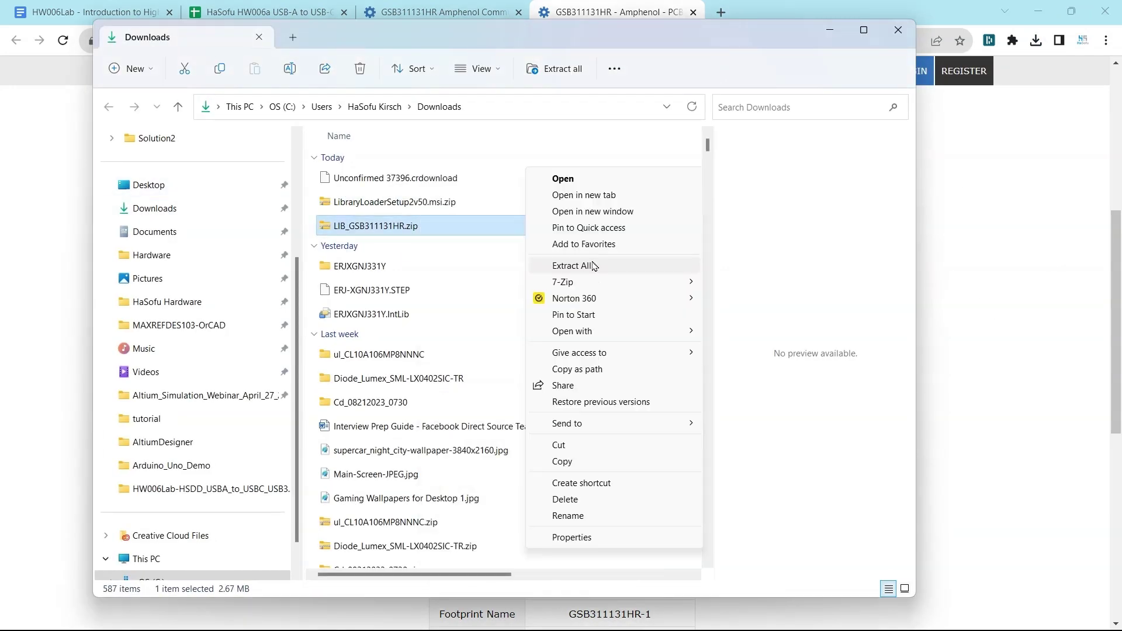
pyautogui.click(640, 285)
pyautogui.rightClick(542, 229)
pyautogui.click(646, 290)
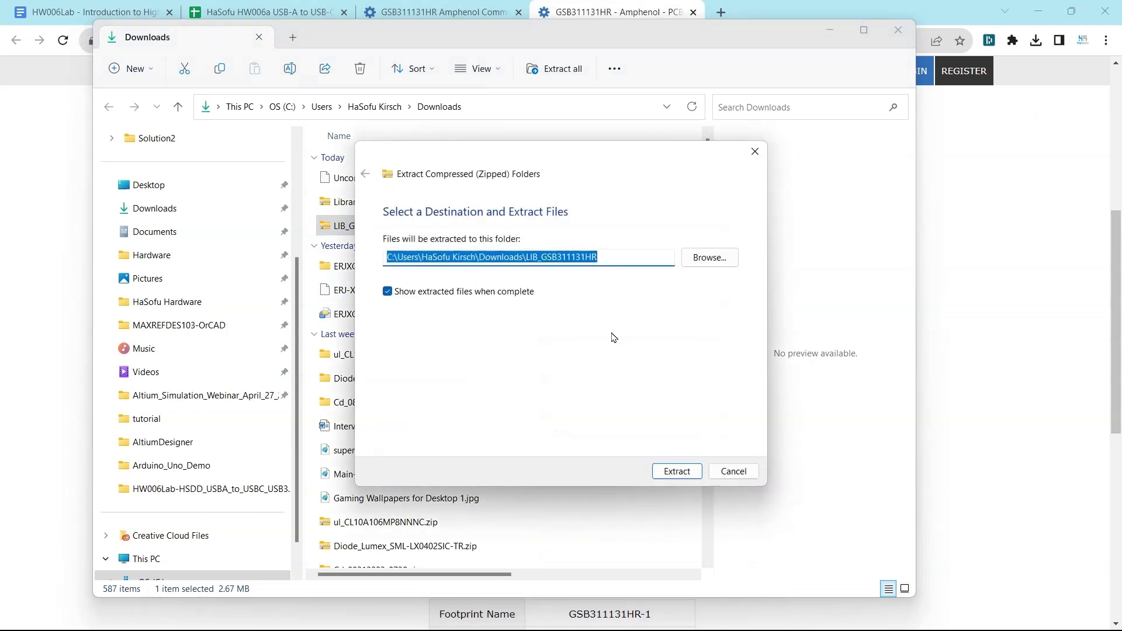
pyautogui.click(673, 471)
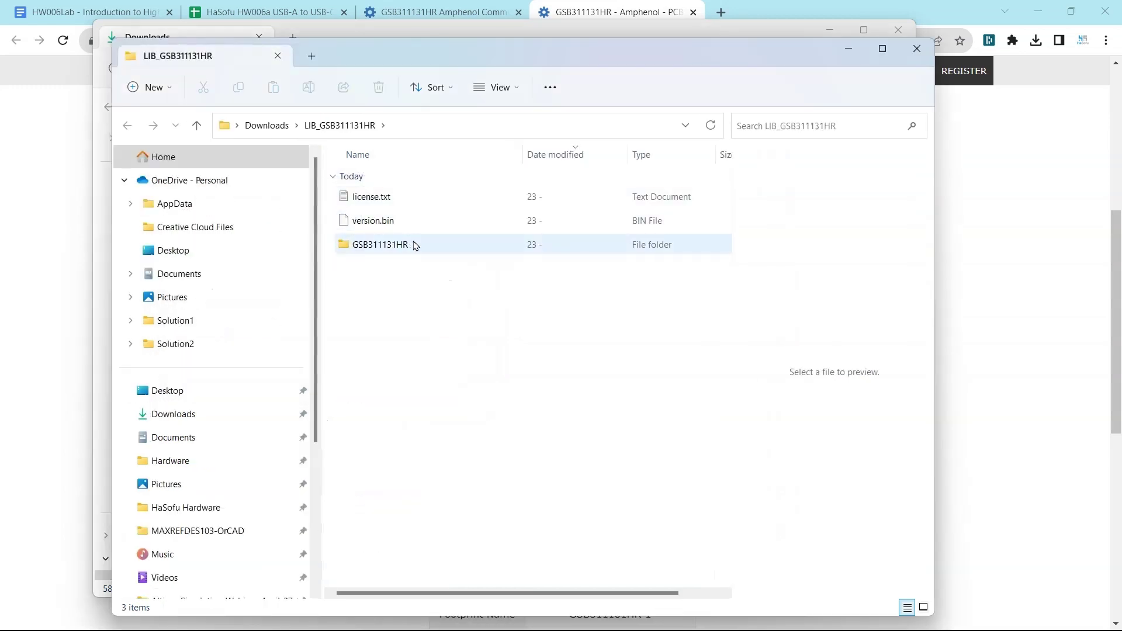
# Step: Browse into the extracted GSB311131HR folder to reach its Altium library files
pyautogui.doubleClick(414, 245)
pyautogui.scroll(-3, 453, 350)
pyautogui.scroll(-1, 455, 357)
pyautogui.scroll(5, 458, 216)
pyautogui.doubleClick(456, 221)
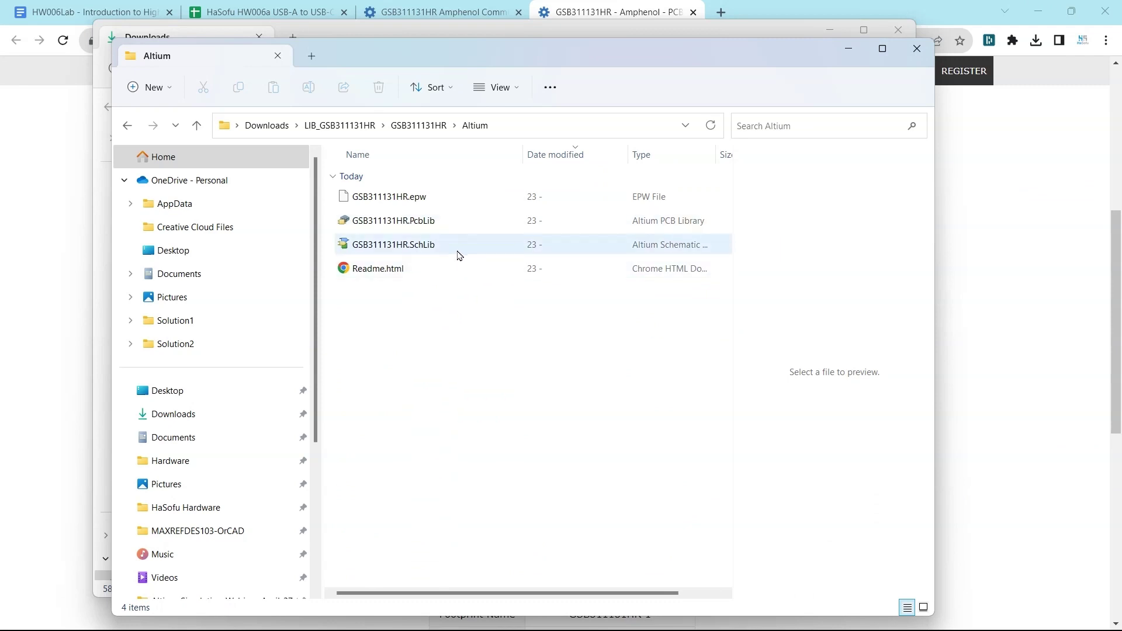
# Step: Read the Altium Library Loader instructions linked from Readme.html, then return to Altium Designer
pyautogui.doubleClick(444, 275)
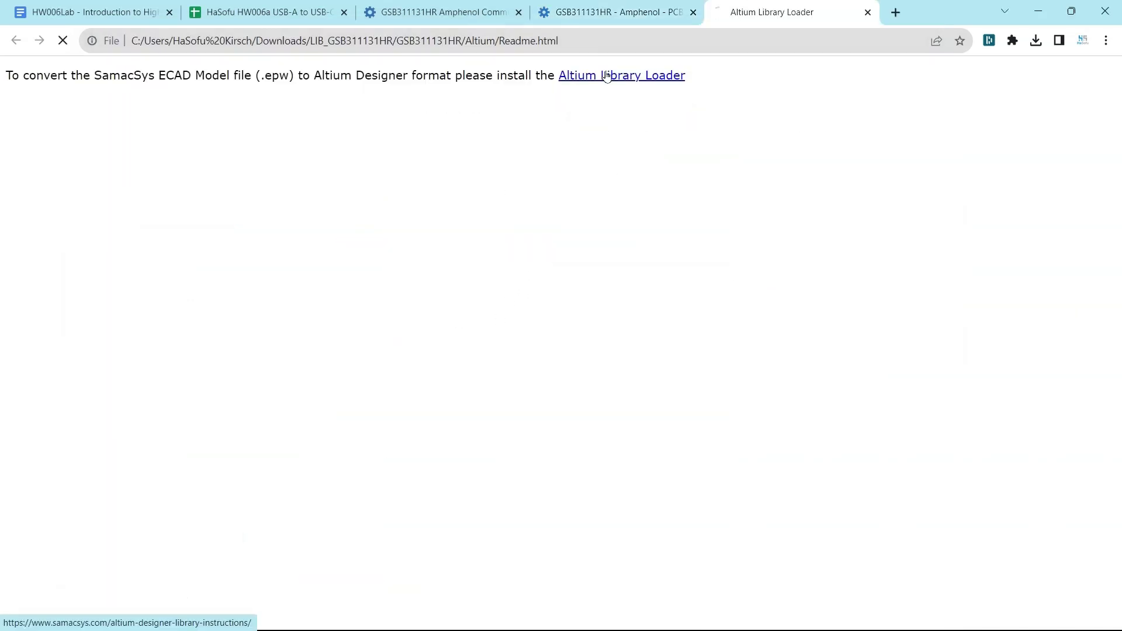
pyautogui.click(637, 76)
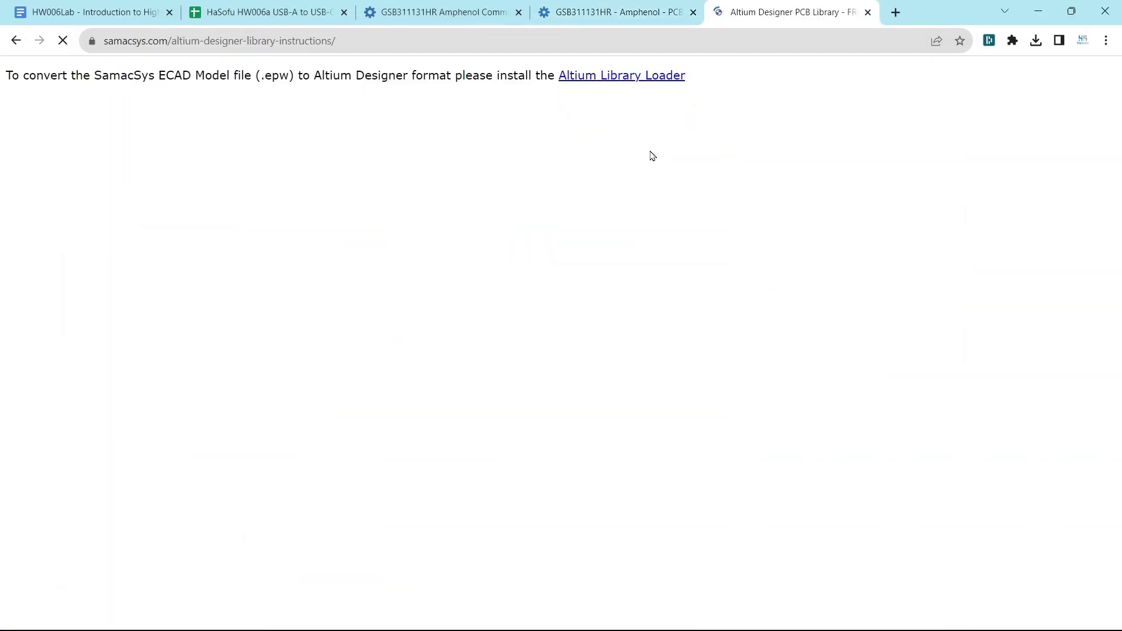
pyautogui.scroll(-5, 356, 260)
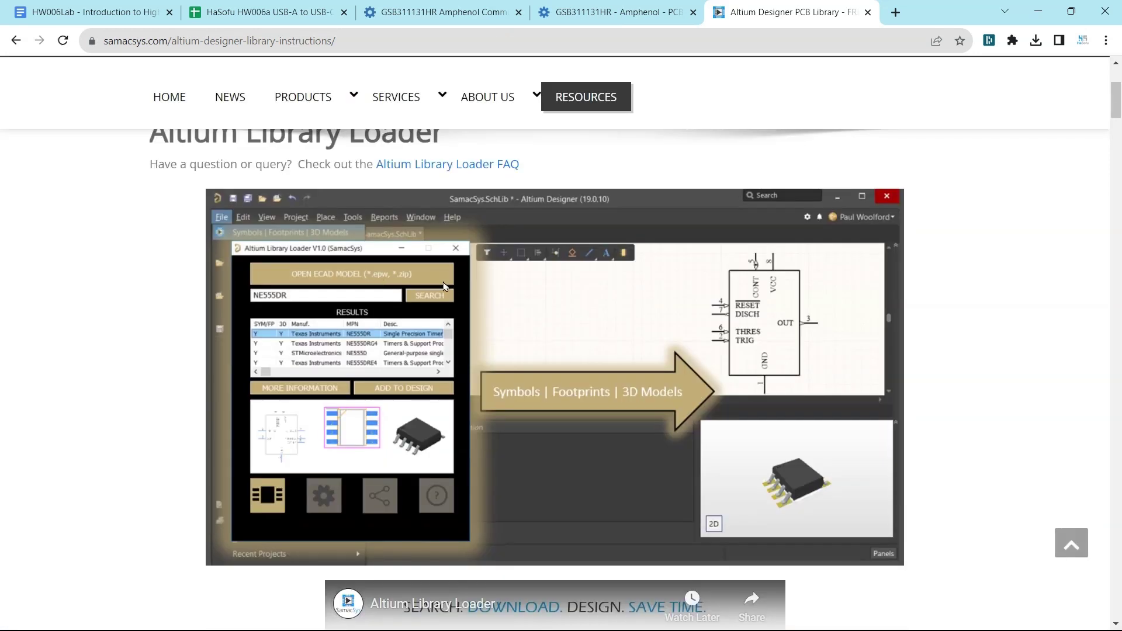
pyautogui.scroll(-3, 402, 314)
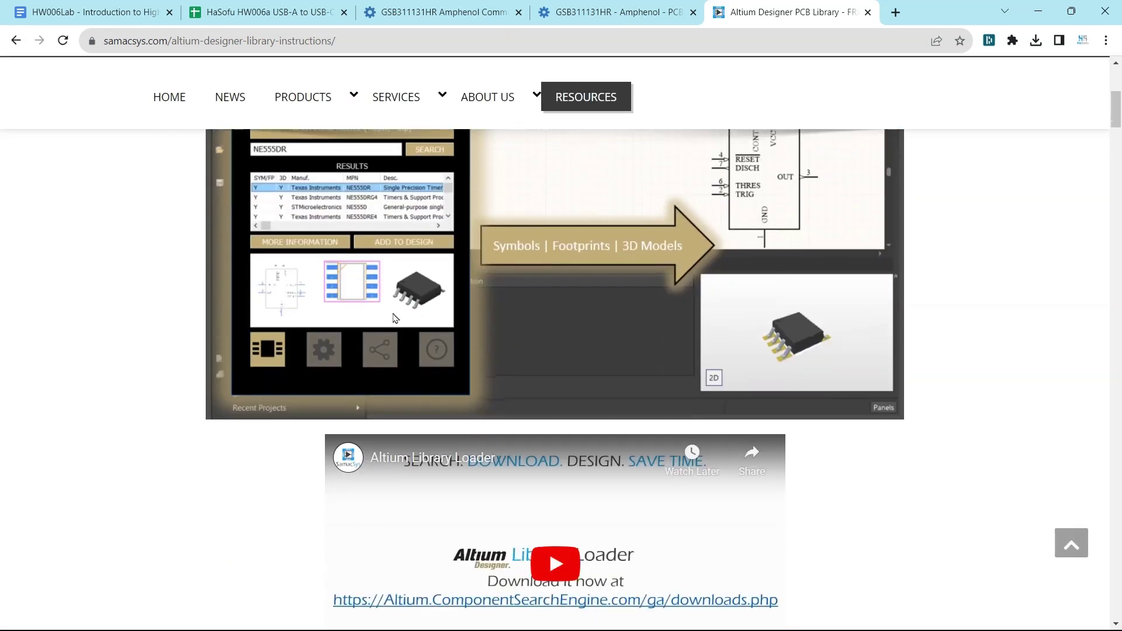
pyautogui.scroll(-9, 427, 333)
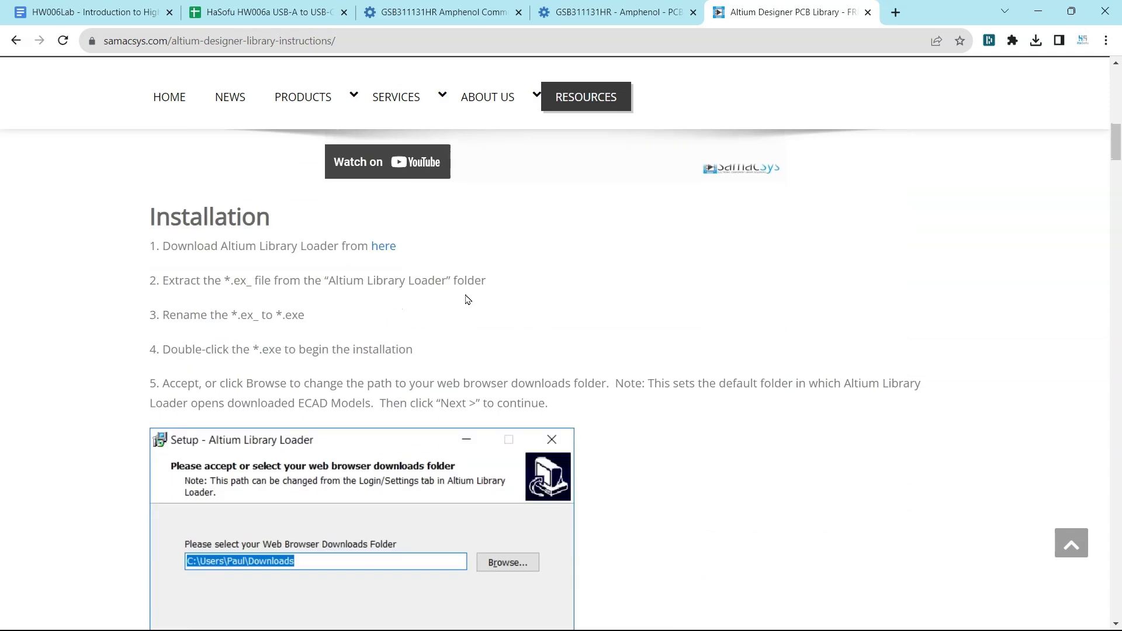
pyautogui.scroll(-3, 494, 319)
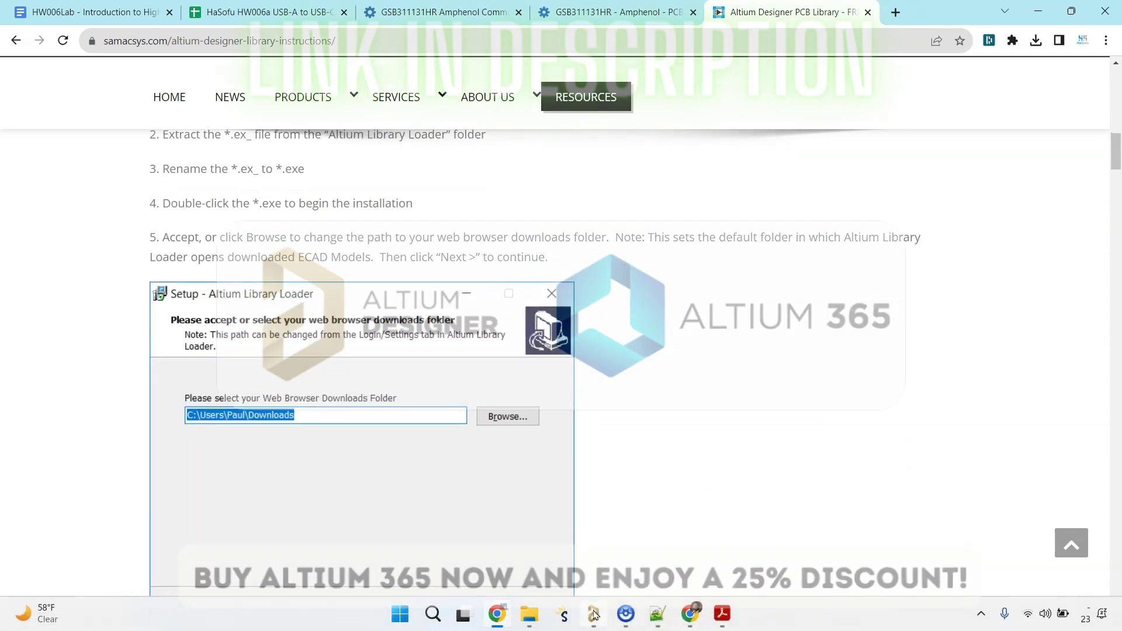
pyautogui.click(593, 613)
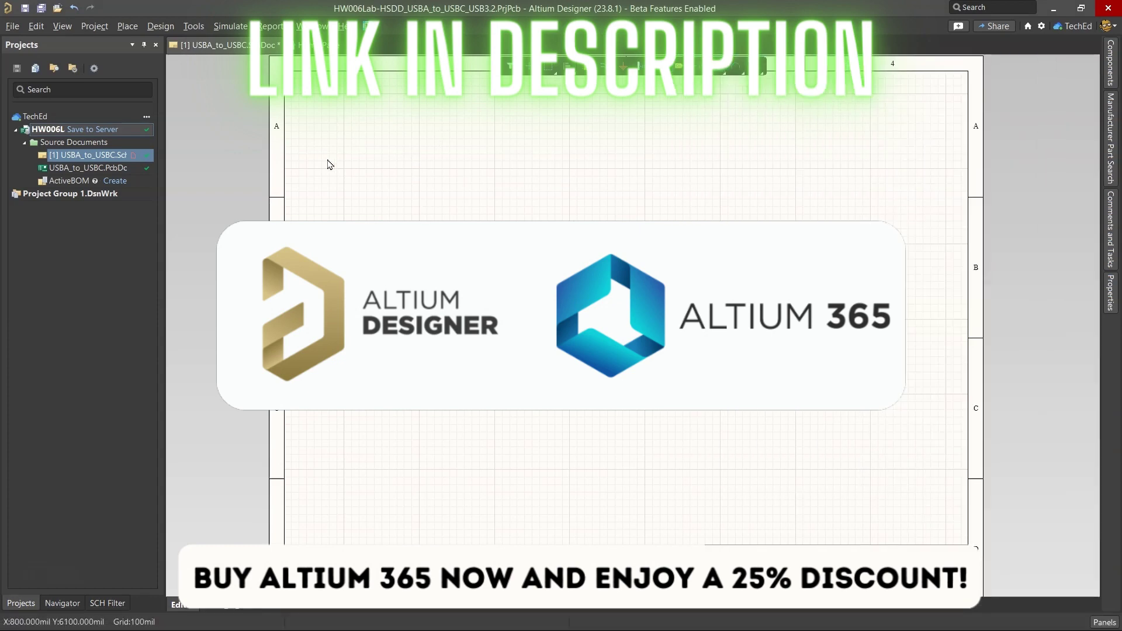
# Step: Open GSB311131HR.PcbLib and GSB311131HR.SchLib from the Downloads folder
pyautogui.click(11, 26)
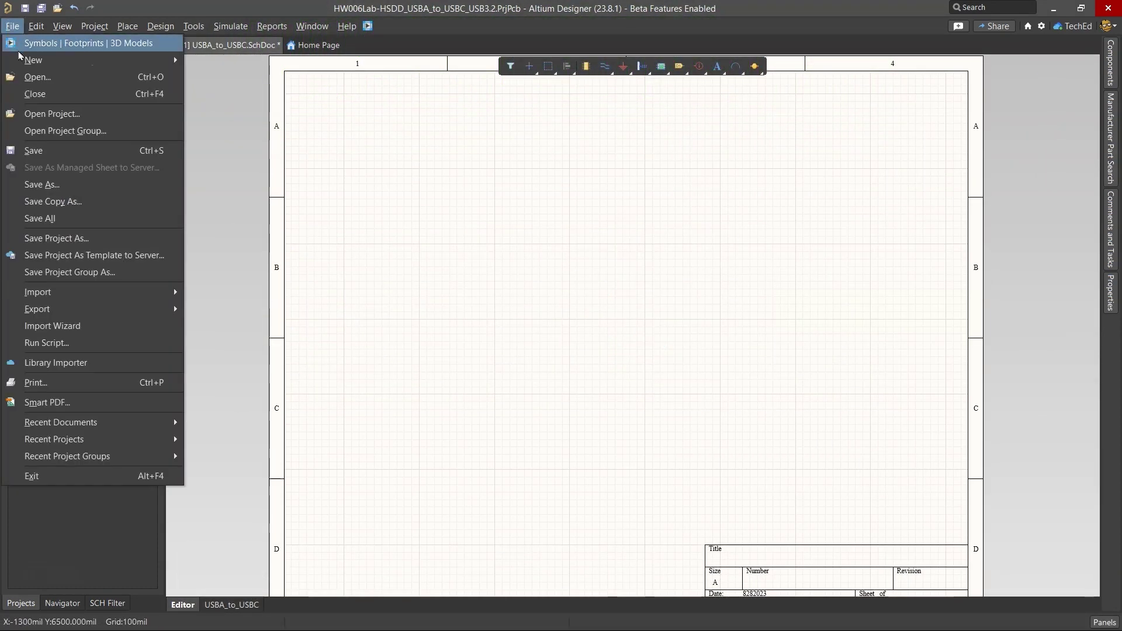
pyautogui.click(67, 76)
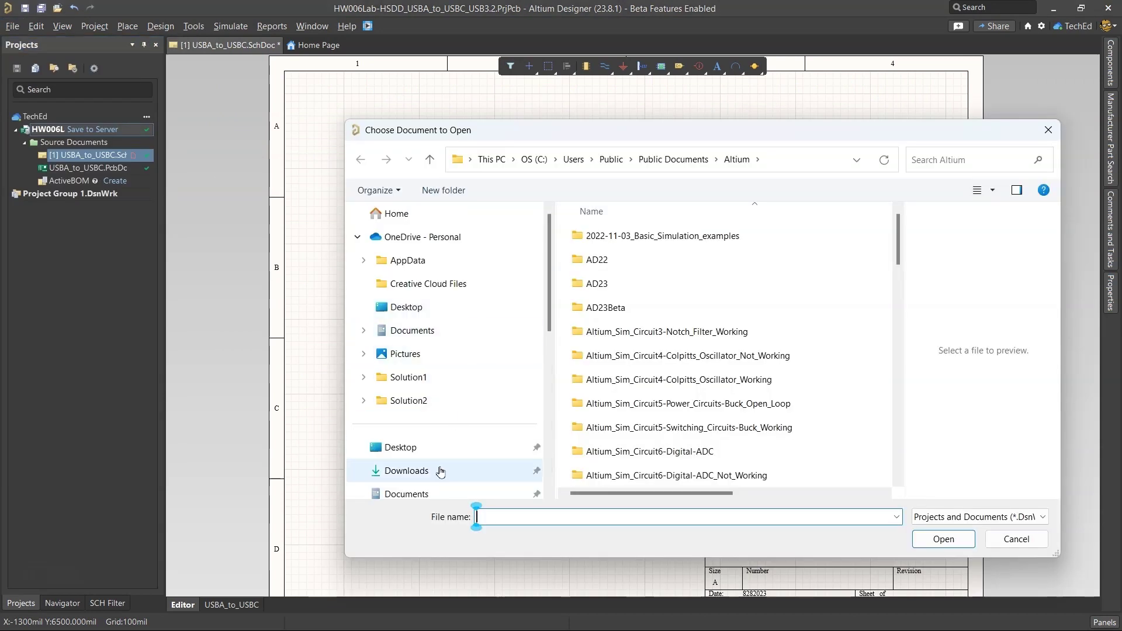
pyautogui.click(439, 474)
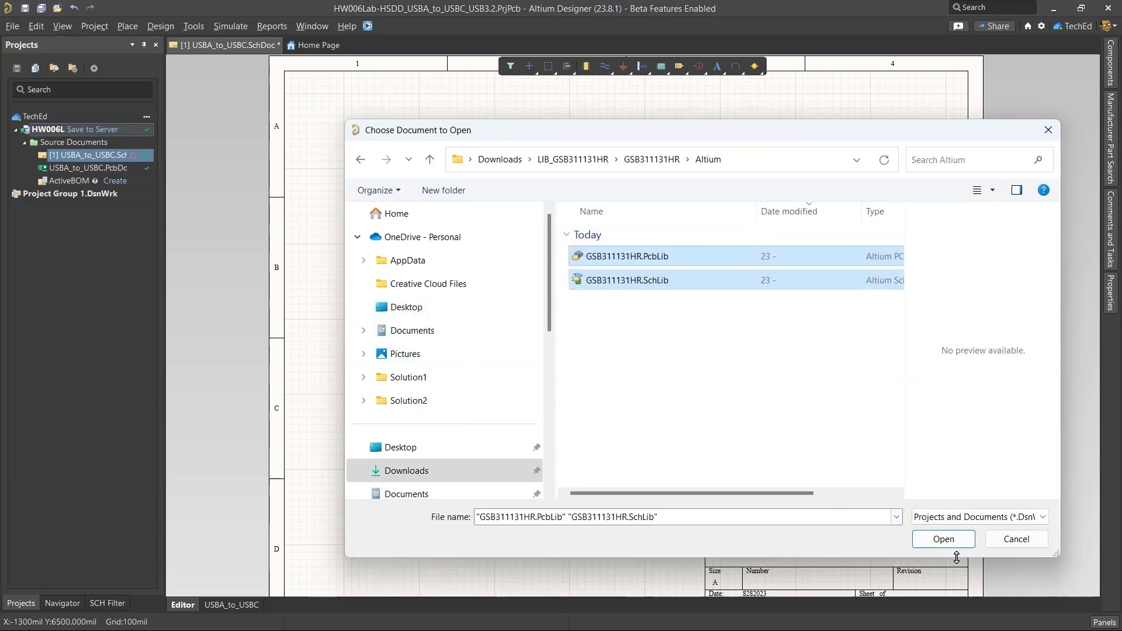
pyautogui.click(944, 539)
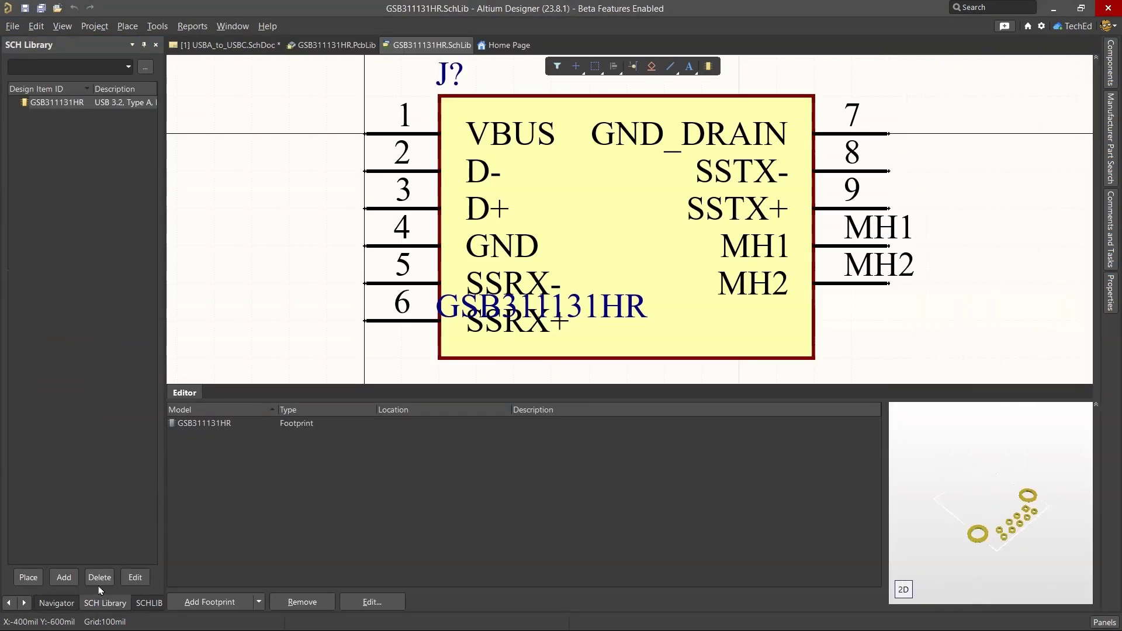
# Step: Close the Navigator panel and switch to the GSB311131HR footprint library
pyautogui.click(146, 602)
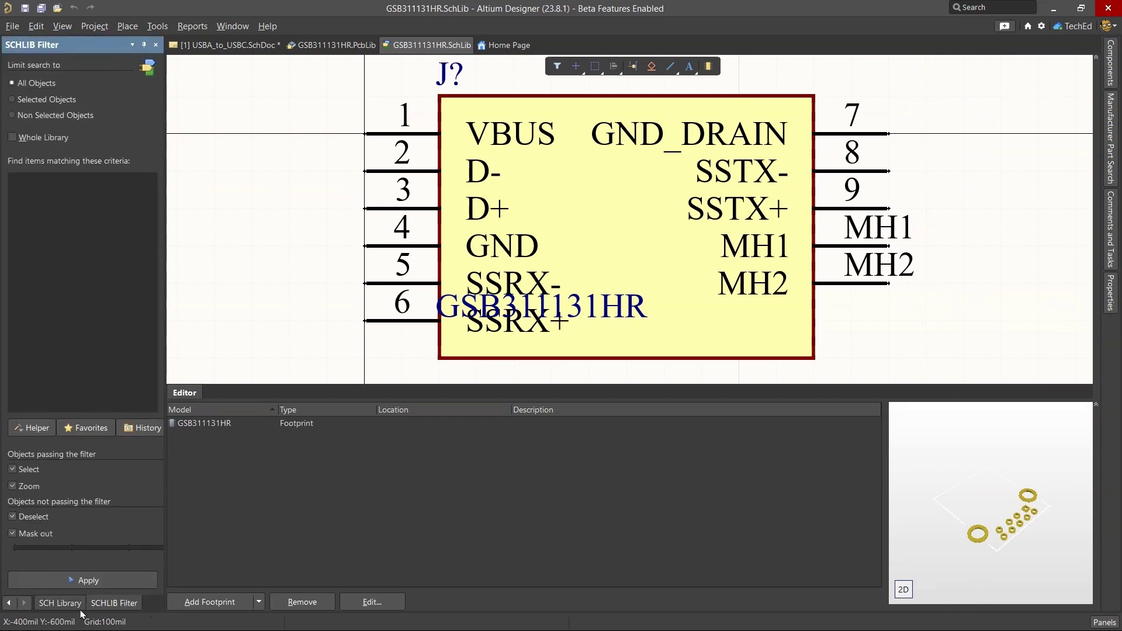
pyautogui.click(75, 604)
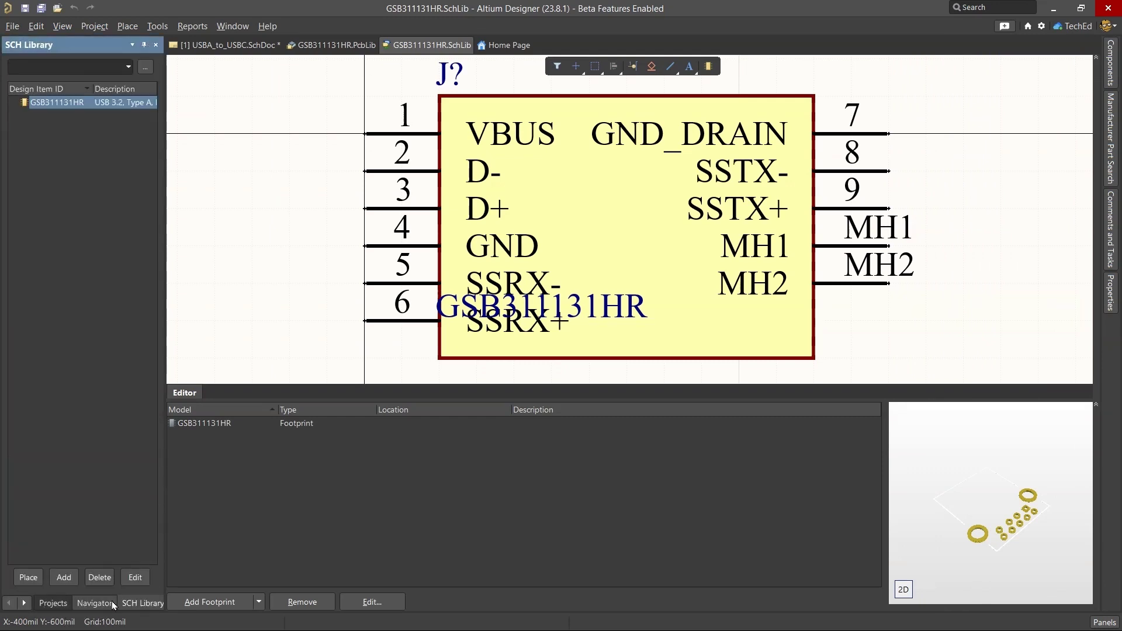
pyautogui.click(94, 603)
pyautogui.rightClick(111, 604)
pyautogui.click(131, 587)
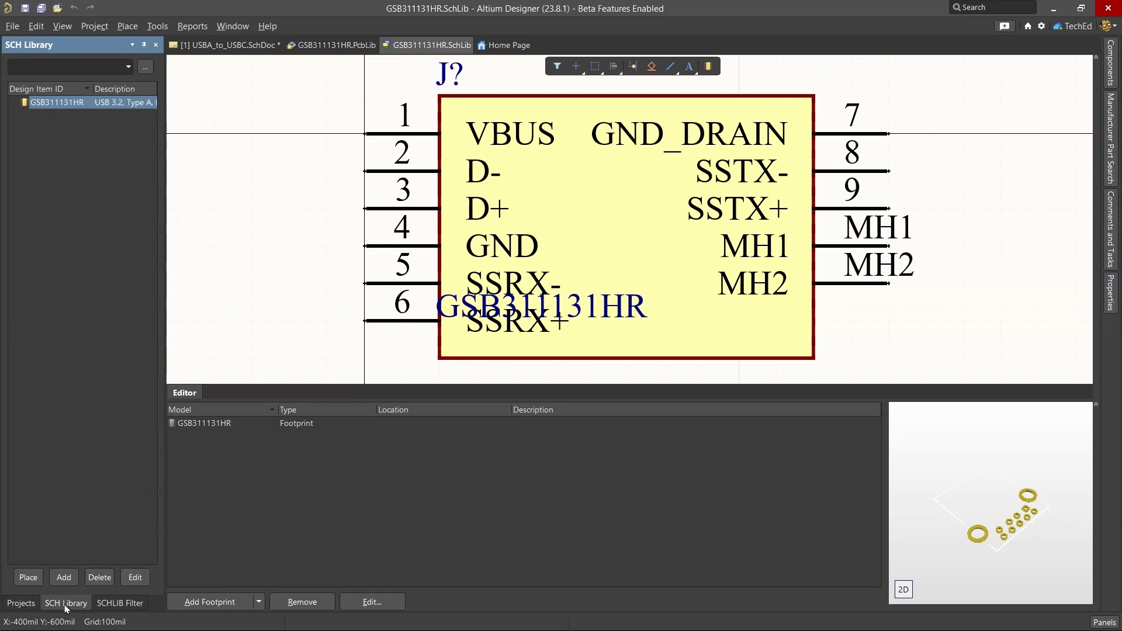
pyautogui.hotkey('ctrl', 'Tab')
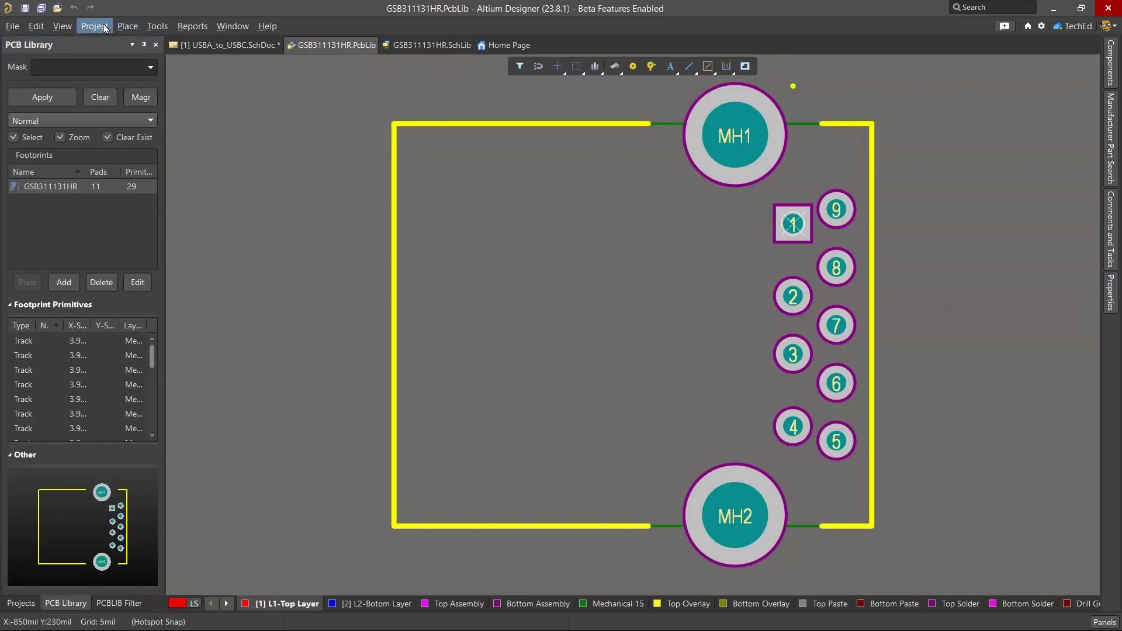
# Step: Place the connector's STEP model as a 3D body on the GSB311131HR footprint
pyautogui.press('3')
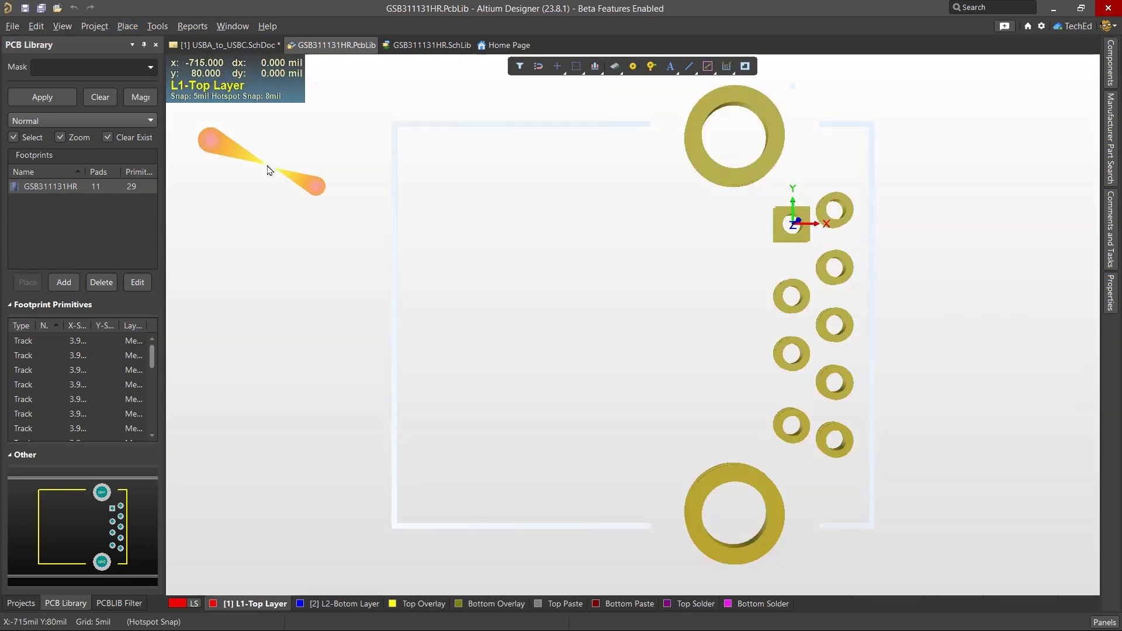
pyautogui.press('2')
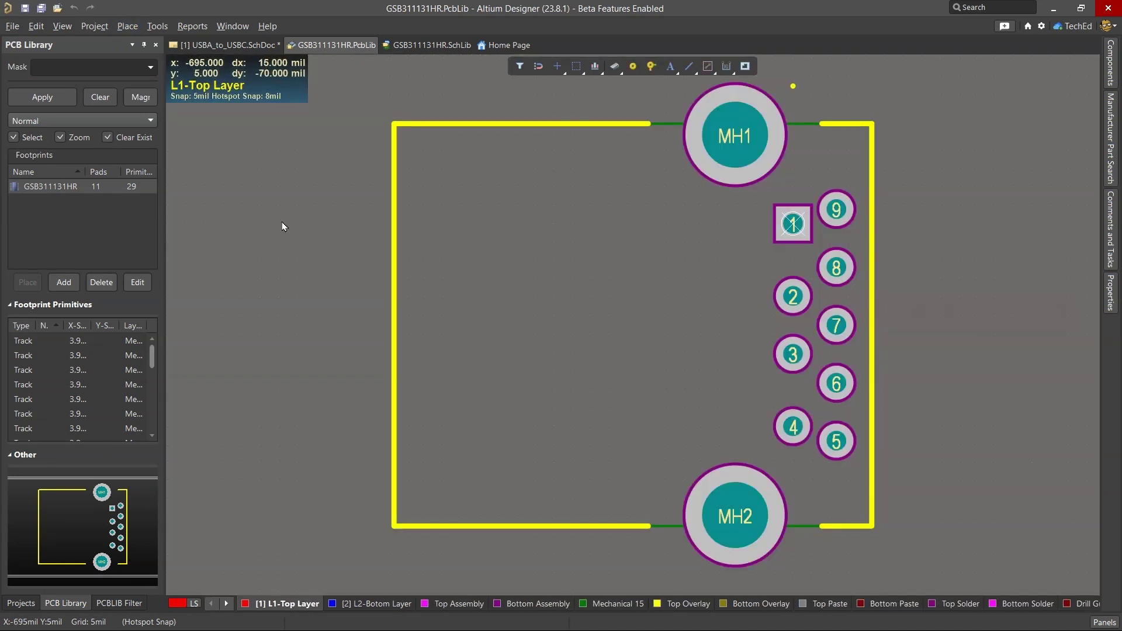
pyautogui.click(127, 26)
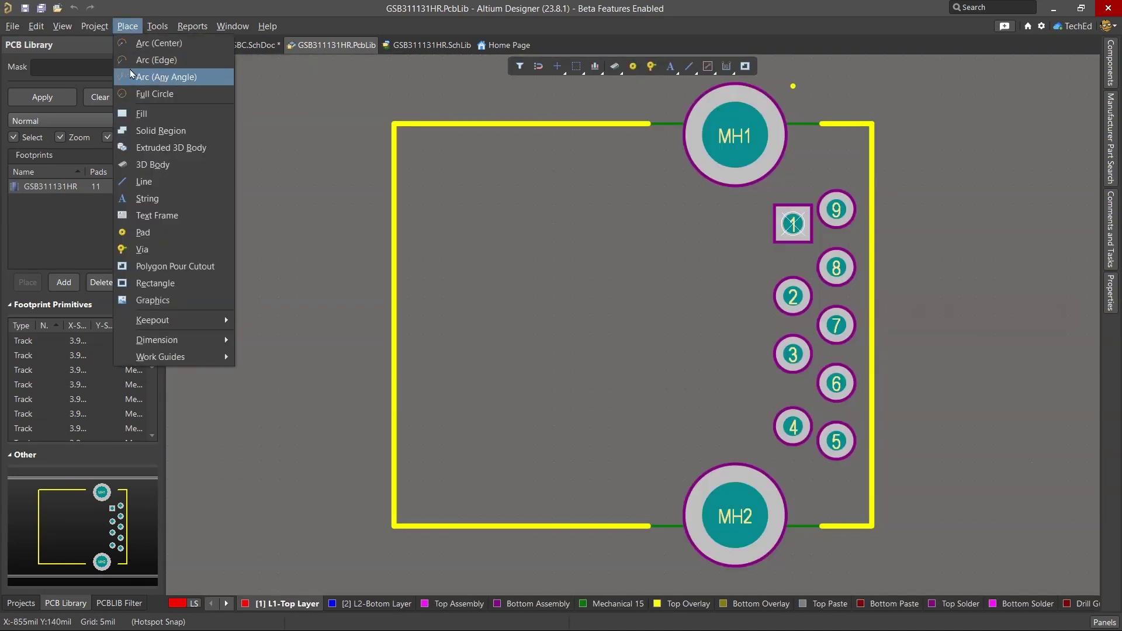
pyautogui.click(186, 161)
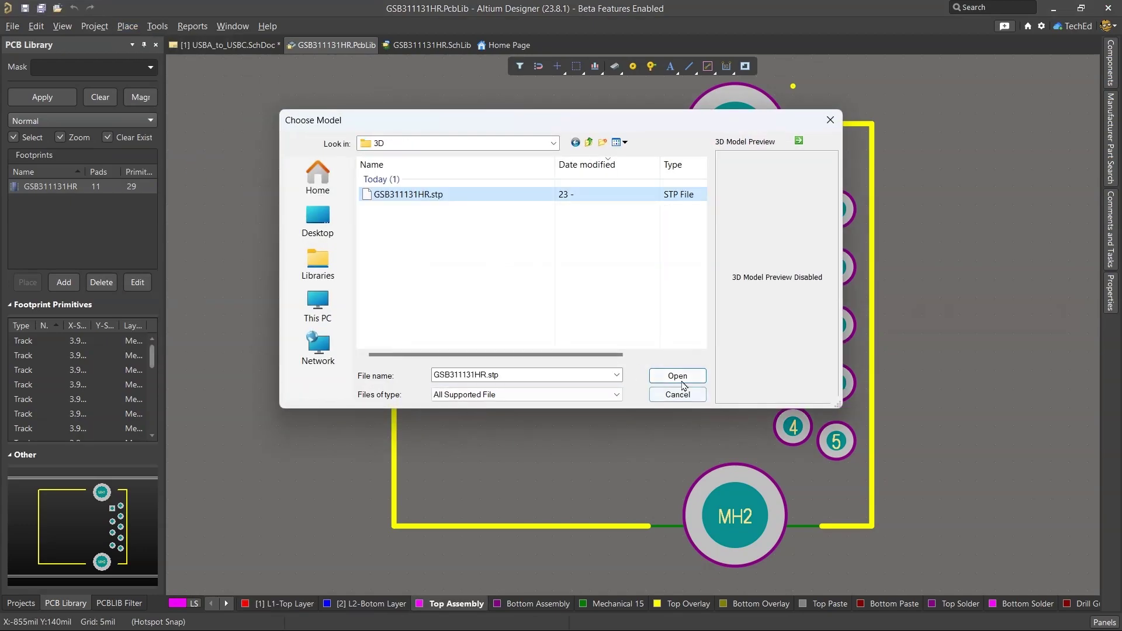
pyautogui.click(678, 376)
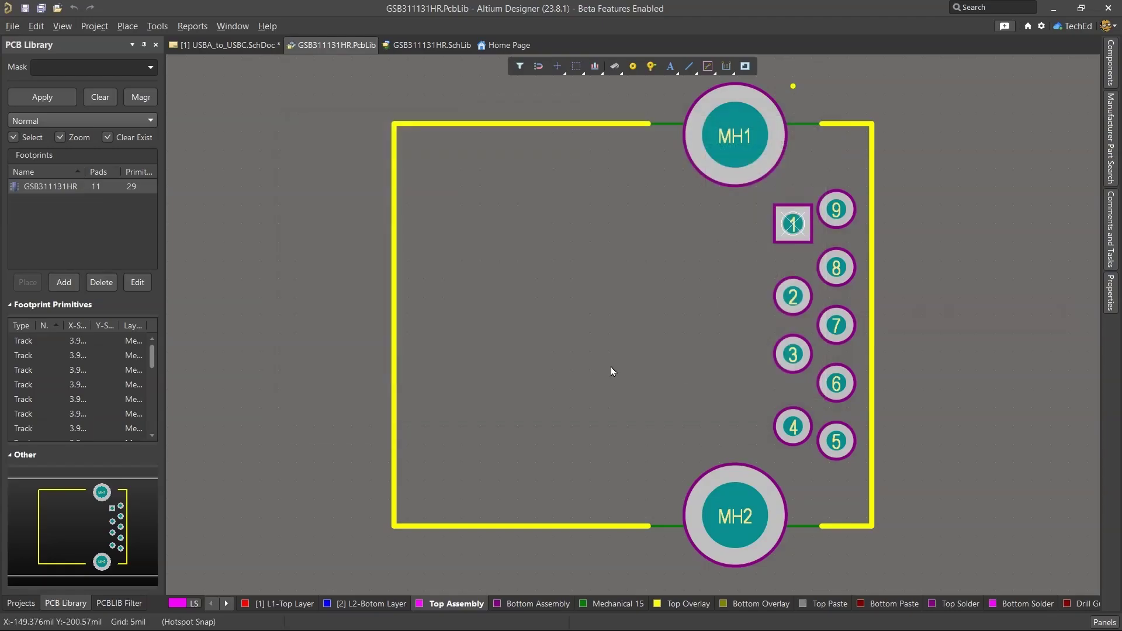
pyautogui.click(626, 302)
pyautogui.press('Escape')
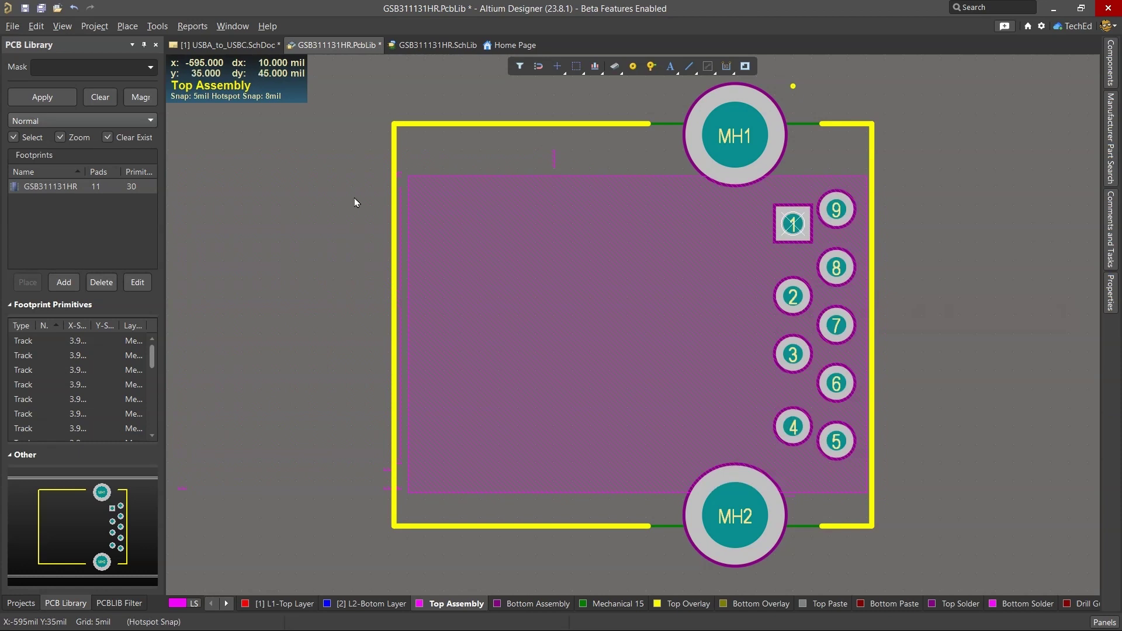
# Step: View the footprint with its connector model in 3D
pyautogui.press('3')
pyautogui.keyDown('ctrl'); pyautogui.scroll(-5, 385, 240); pyautogui.keyUp('ctrl')
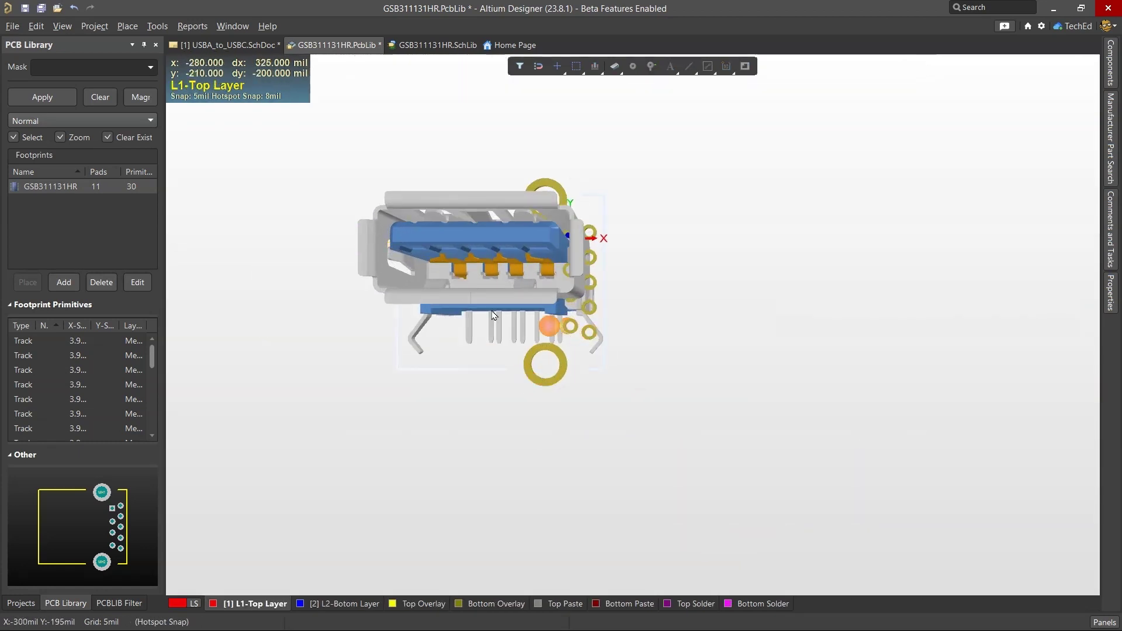
pyautogui.moveTo(464, 283); pyautogui.dragTo(450, 375, button='right')
# Step: Orient the connector's 3D body by picking it and the face to align with the board
pyautogui.click(157, 26)
pyautogui.moveTo(327, 238)
pyautogui.click(437, 255)
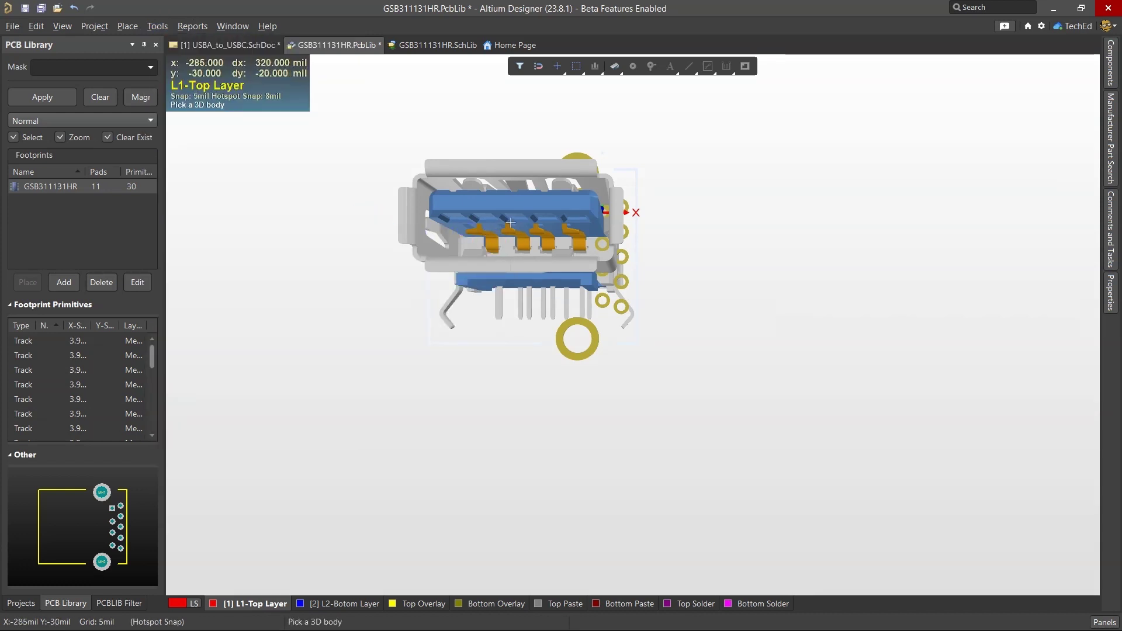
pyautogui.click(510, 223)
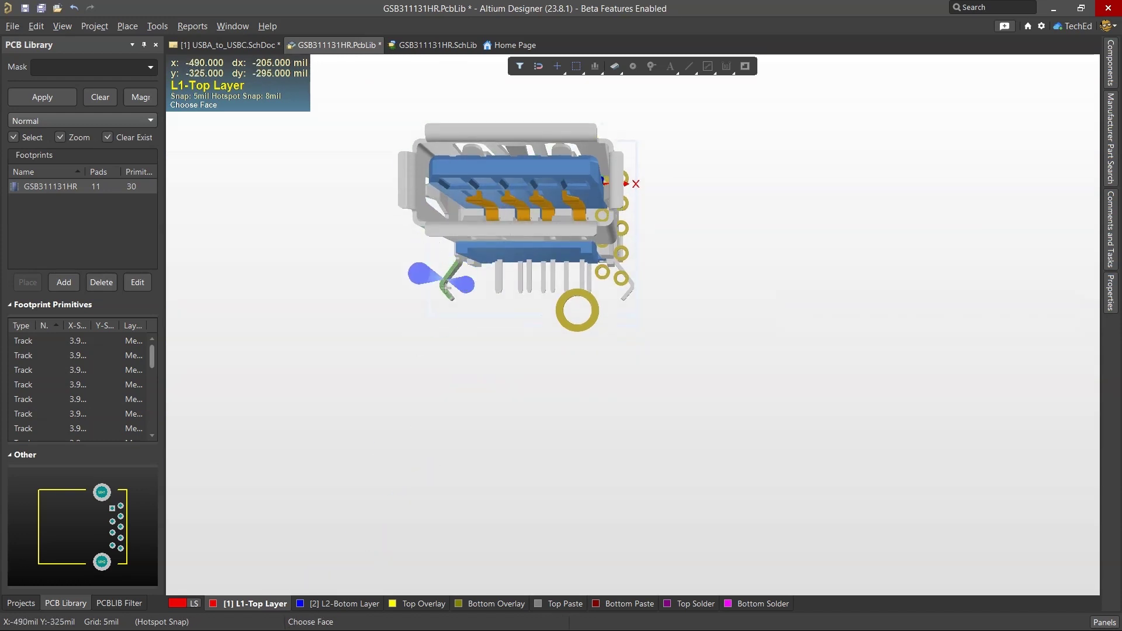
pyautogui.keyDown('ctrl'); pyautogui.scroll(5, 462, 263); pyautogui.keyUp('ctrl')
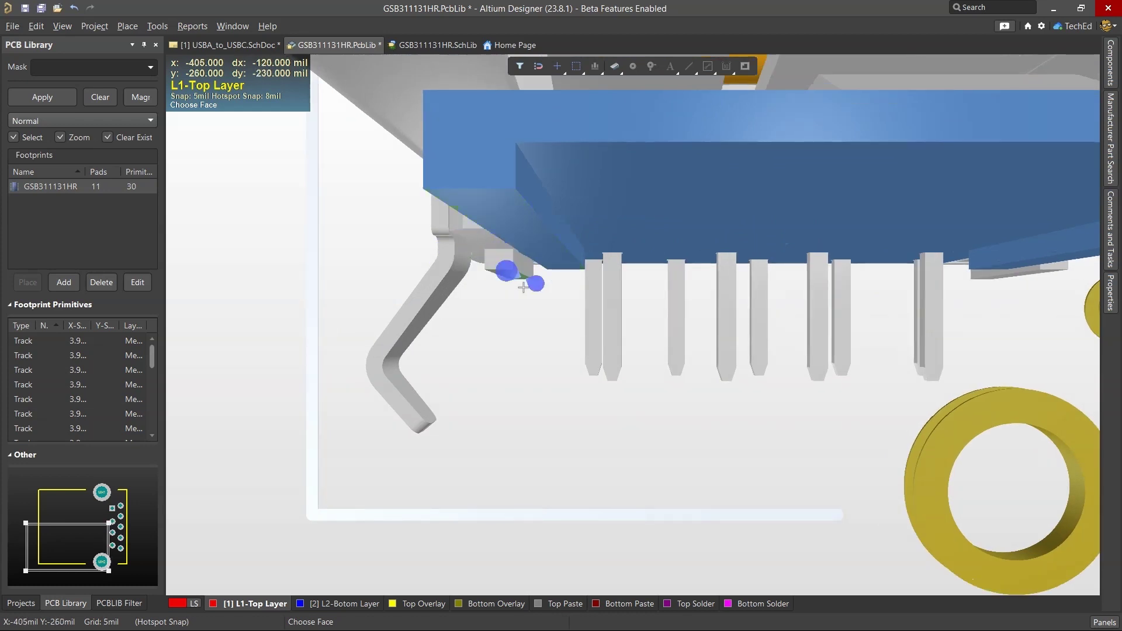
pyautogui.keyDown('ctrl'); pyautogui.scroll(-2, 516, 295); pyautogui.keyUp('ctrl')
pyautogui.moveTo(515, 298); pyautogui.dragTo(509, 209, button='right')
pyautogui.click(510, 209)
pyautogui.keyDown('ctrl'); pyautogui.scroll(-4, 511, 218); pyautogui.keyUp('ctrl')
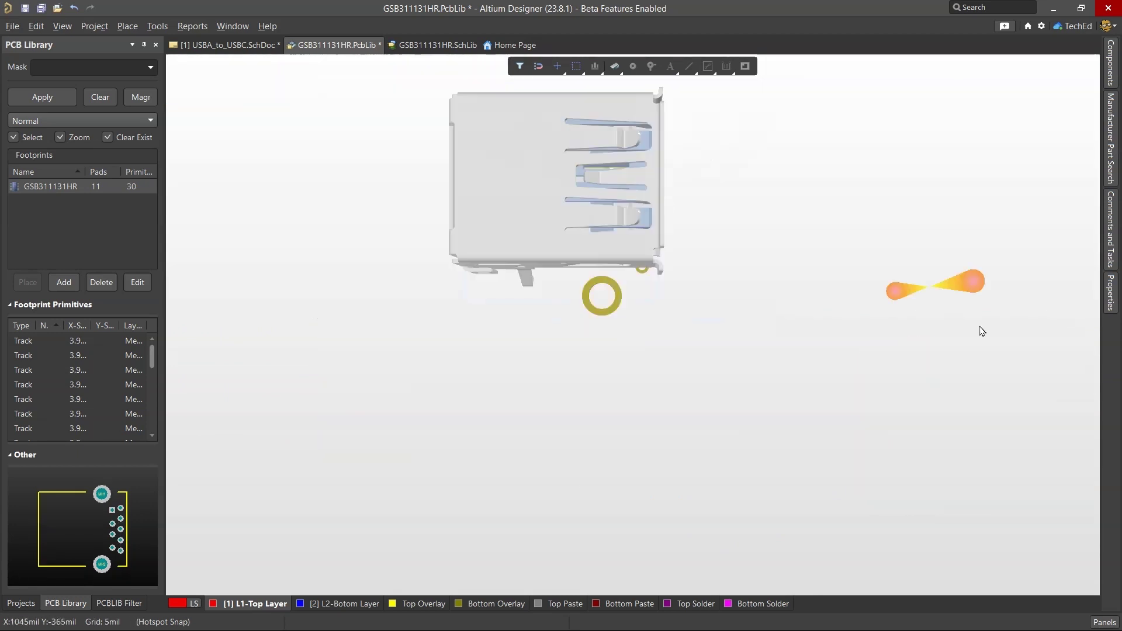
# Step: Rotate the connector's 3D body to 270° about Z in its properties
pyautogui.click(1108, 309)
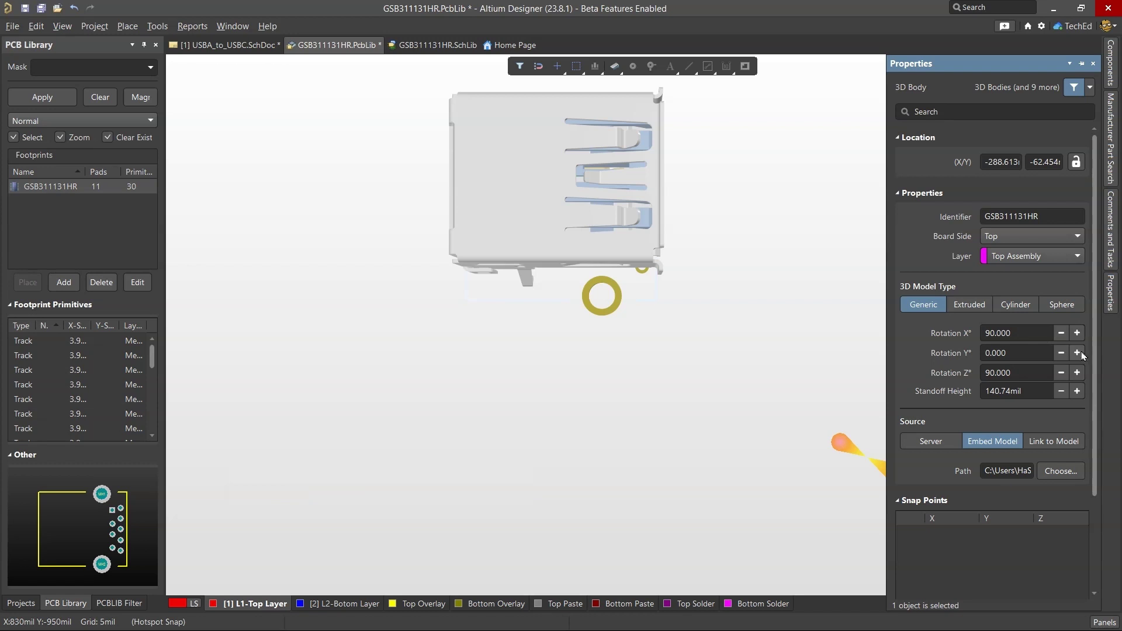
pyautogui.click(1082, 376)
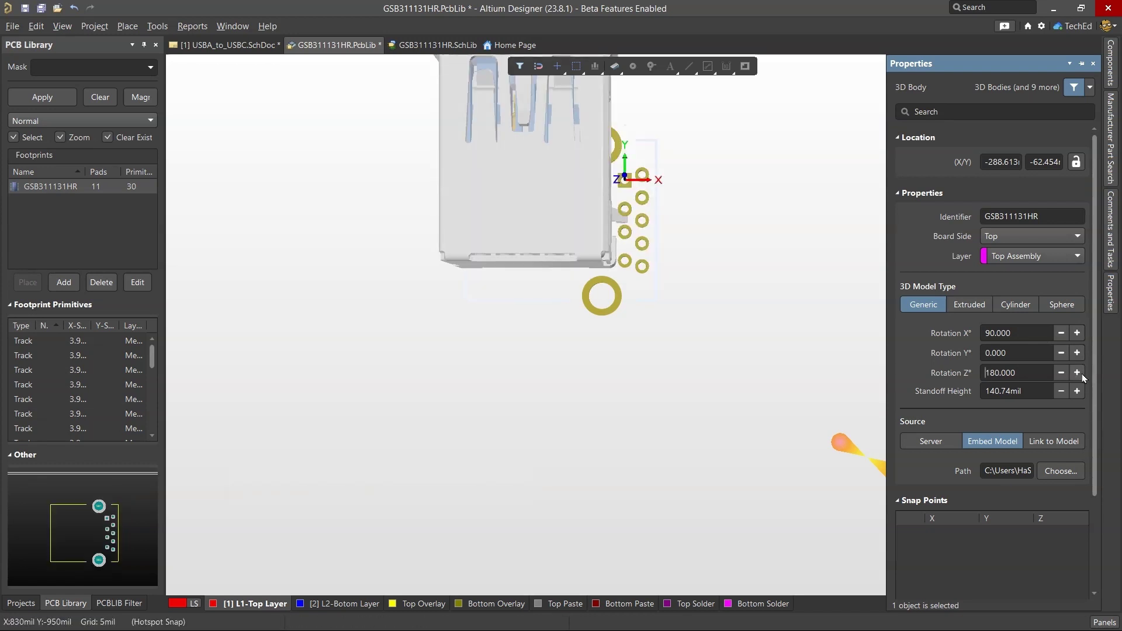
pyautogui.click(1082, 375)
pyautogui.click(715, 257)
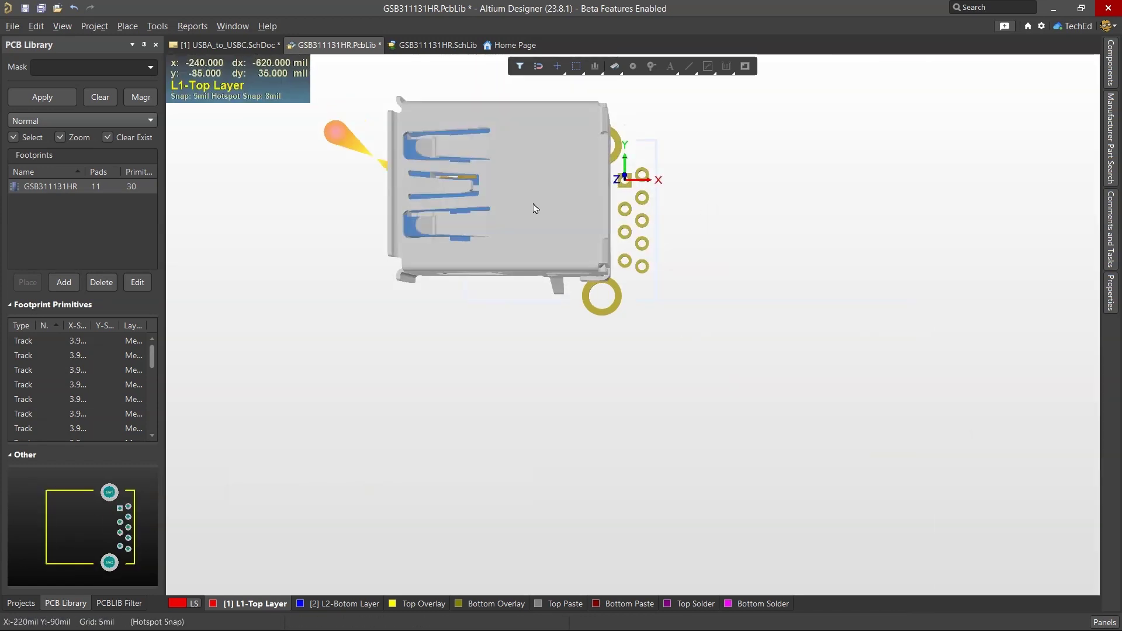
# Step: View the footprint from the bottom side and zoom in on the square pin-1 pad
pyautogui.click(62, 25)
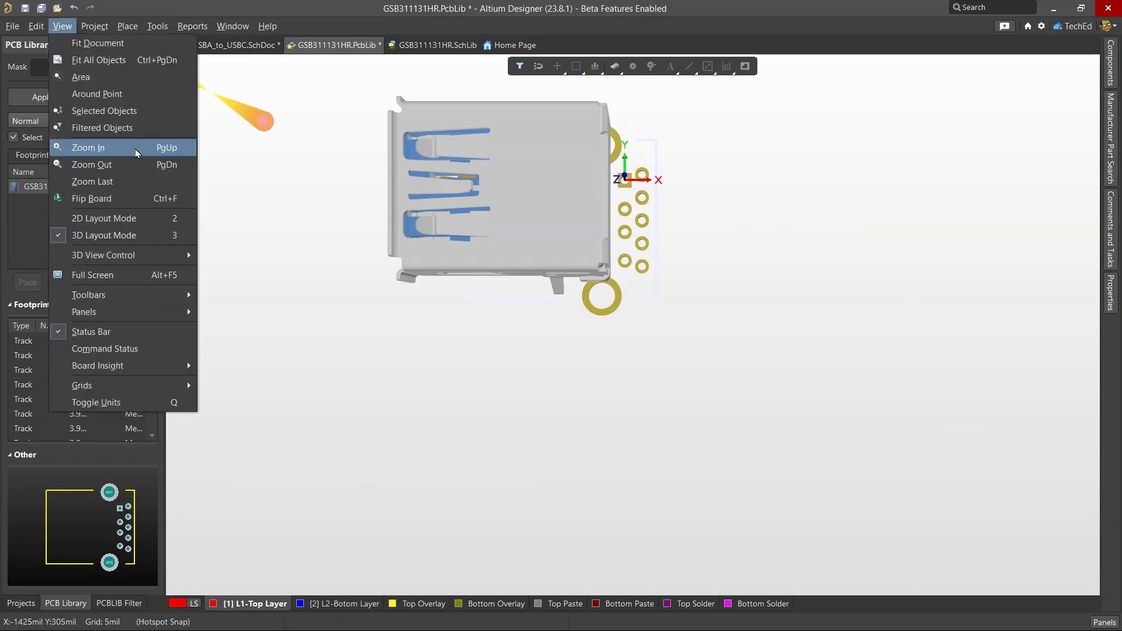
pyautogui.click(216, 253)
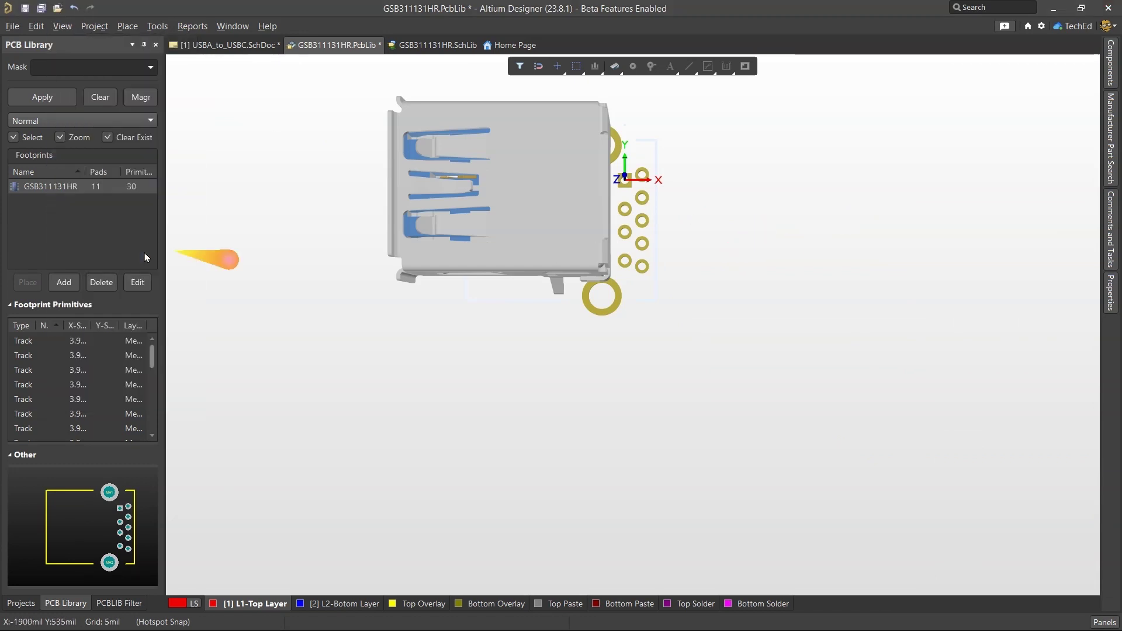
pyautogui.click(62, 26)
pyautogui.moveTo(120, 251)
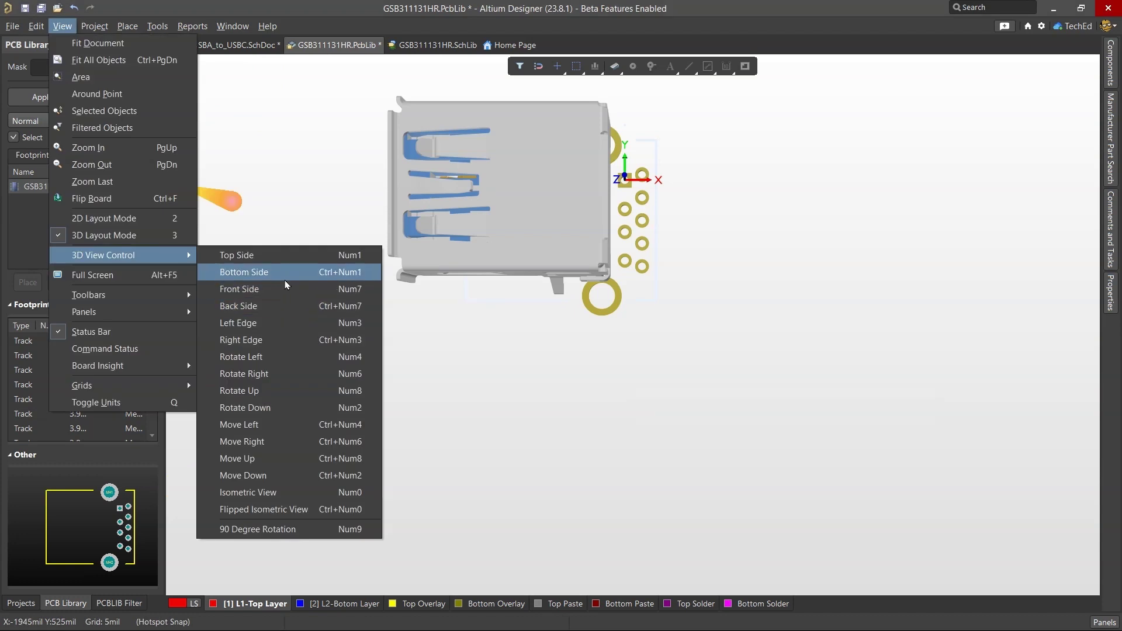
pyautogui.click(284, 273)
pyautogui.hotkey('ctrl', 'pagedown')
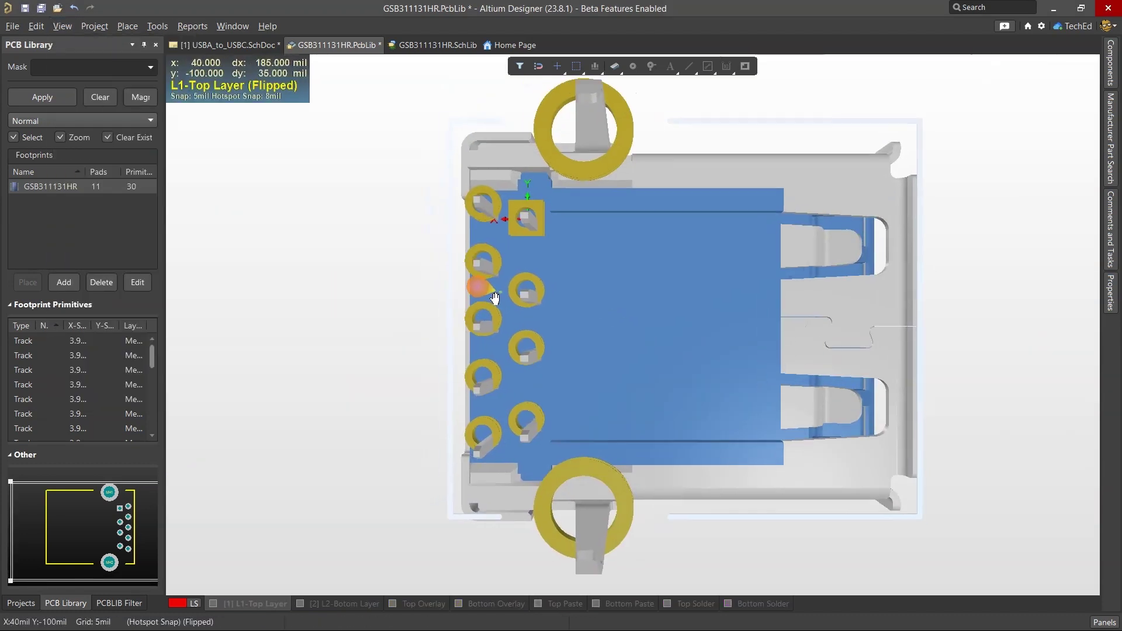
pyautogui.moveTo(499, 301); pyautogui.dragTo(711, 358, button='right')
pyautogui.keyDown('ctrl'); pyautogui.scroll(2, 745, 342); pyautogui.keyUp('ctrl')
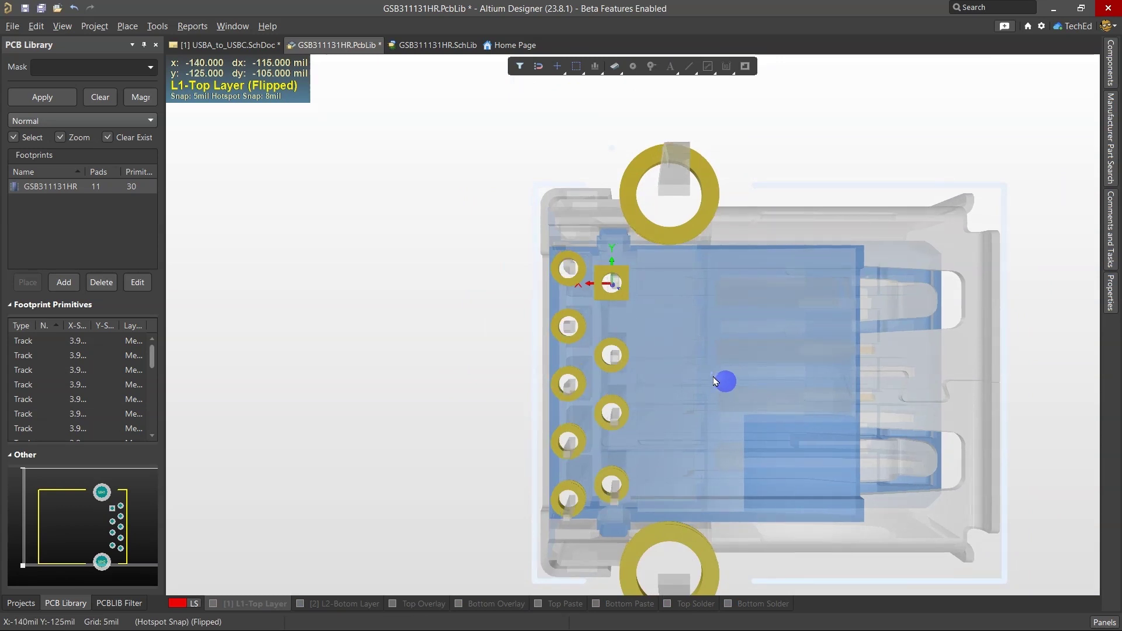
pyautogui.keyDown('ctrl'); pyautogui.scroll(5, 710, 379); pyautogui.keyUp('ctrl')
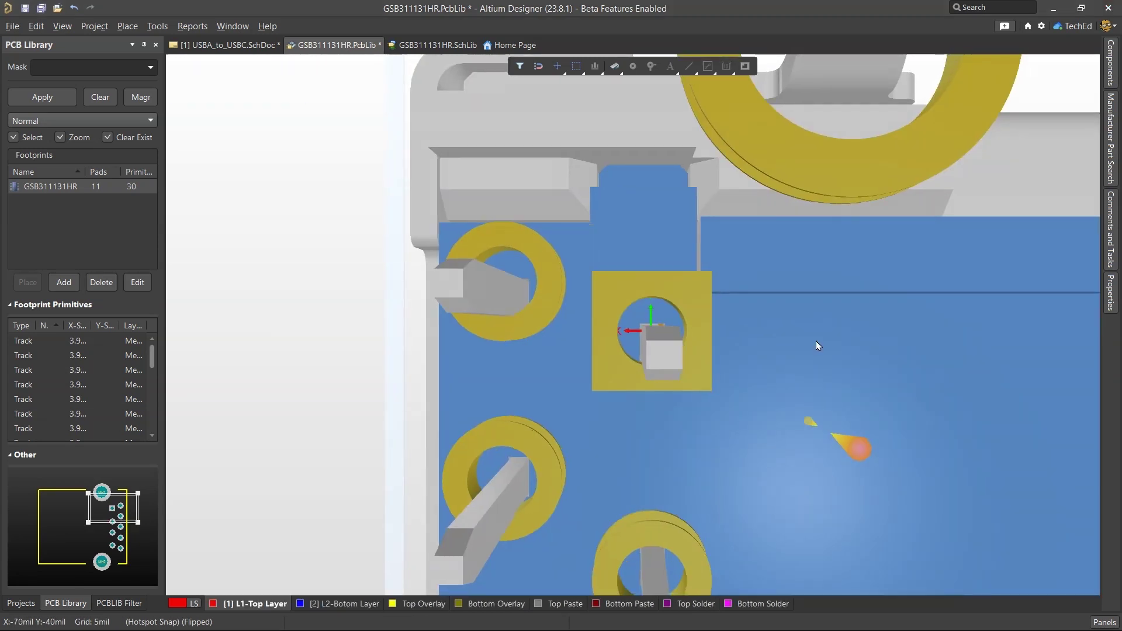
pyautogui.moveTo(817, 345); pyautogui.dragTo(796, 215, button='right')
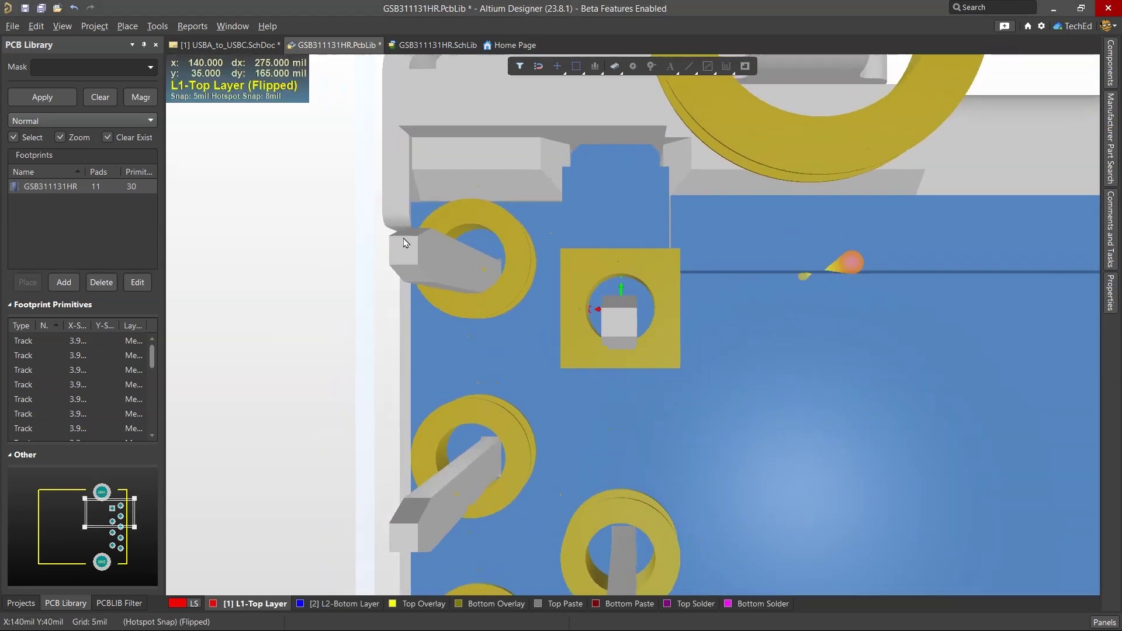
pyautogui.click(157, 25)
# Step: Add snap points to the GSB311131HR STEP model at two lead vertices inside the pin-1 pad
pyautogui.moveTo(263, 245)
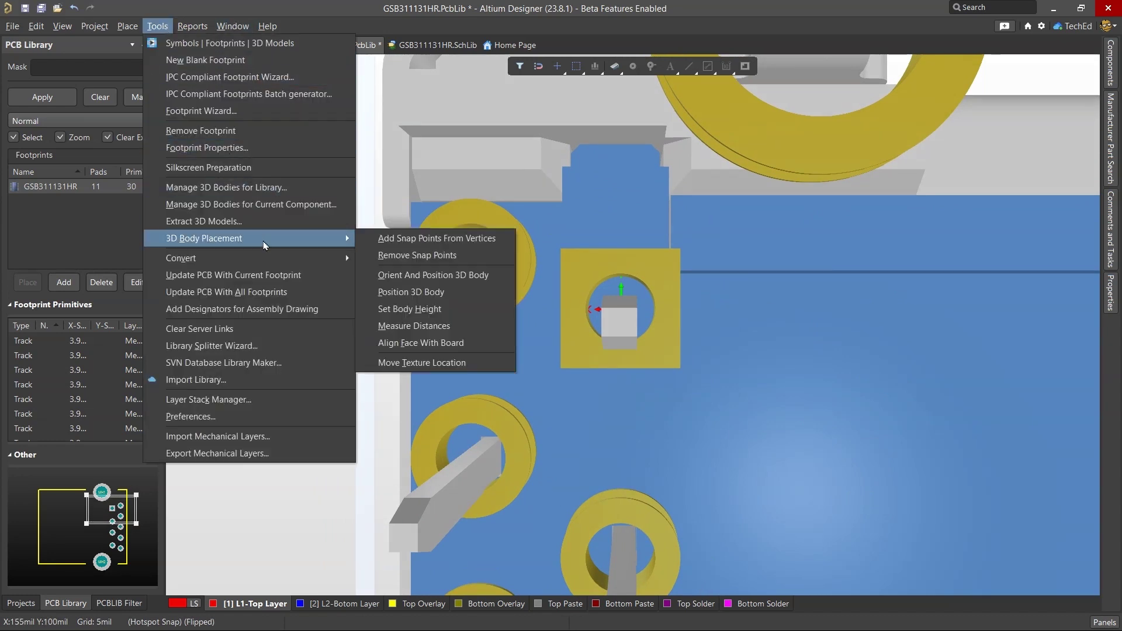
pyautogui.click(464, 239)
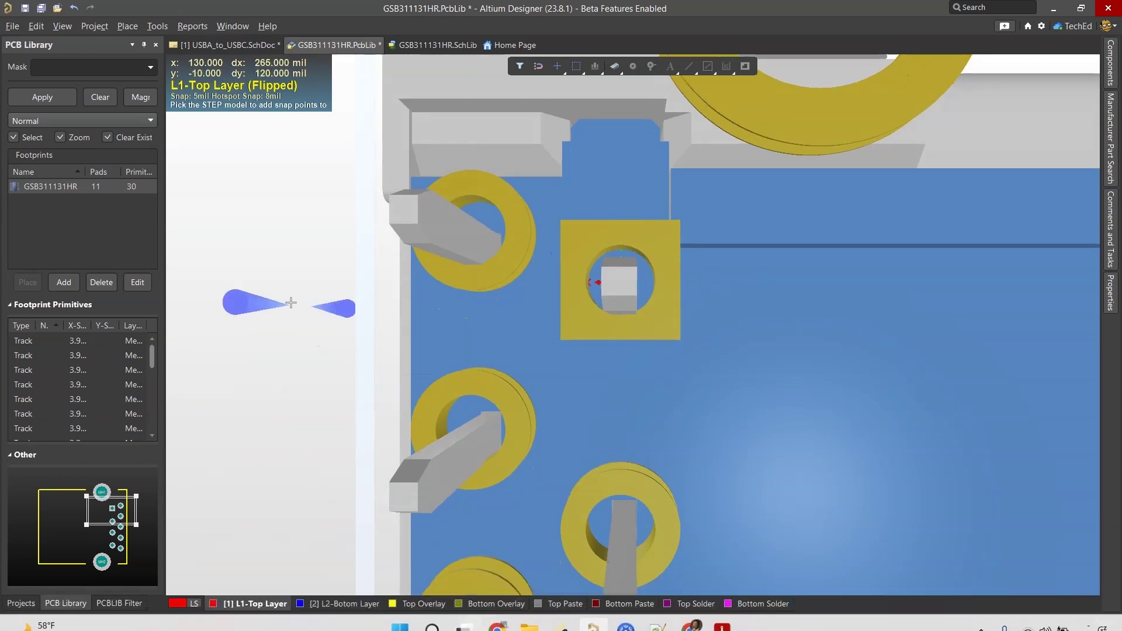
pyautogui.click(887, 308)
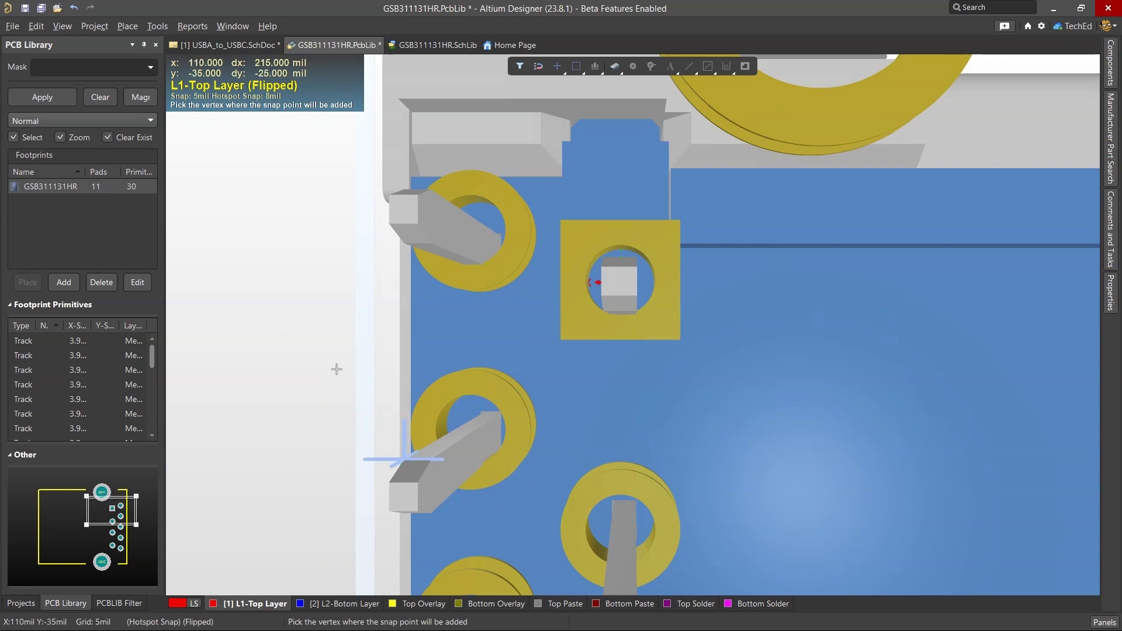
pyautogui.click(603, 270)
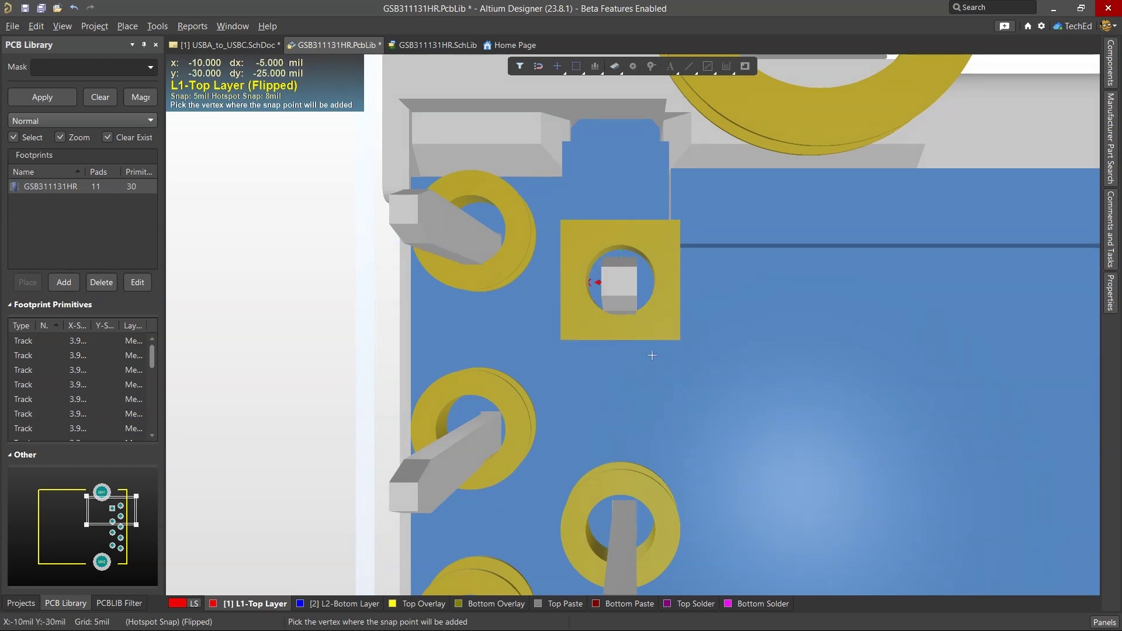
pyautogui.click(587, 283)
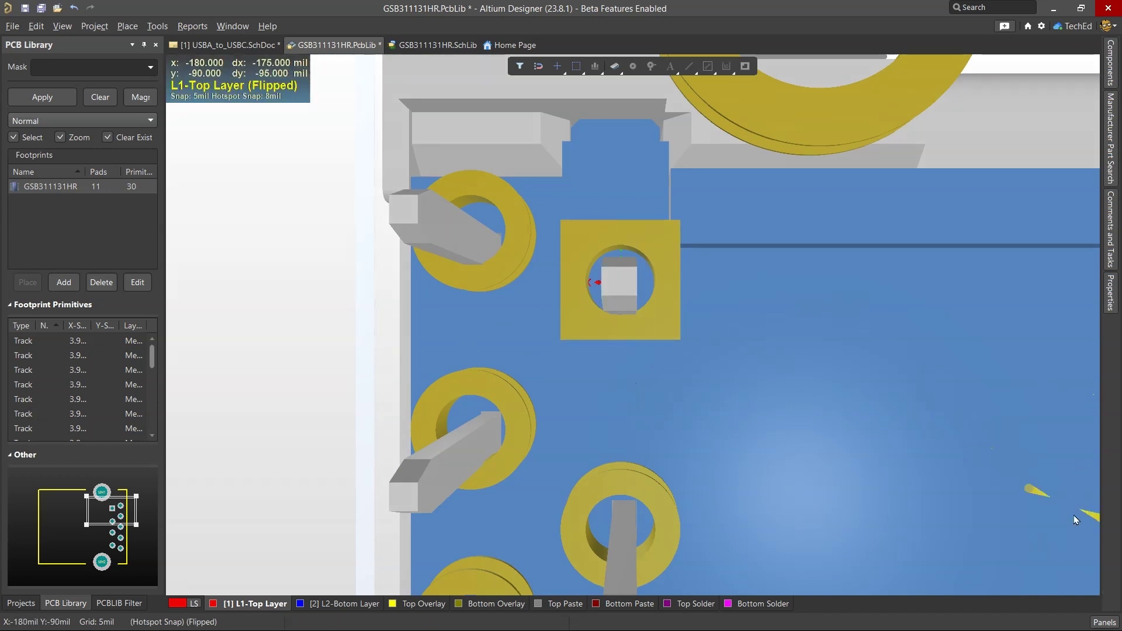
# Step: Enable snapping to 3D Body Snap Points in the snap options
pyautogui.click(1105, 622)
pyautogui.click(1045, 552)
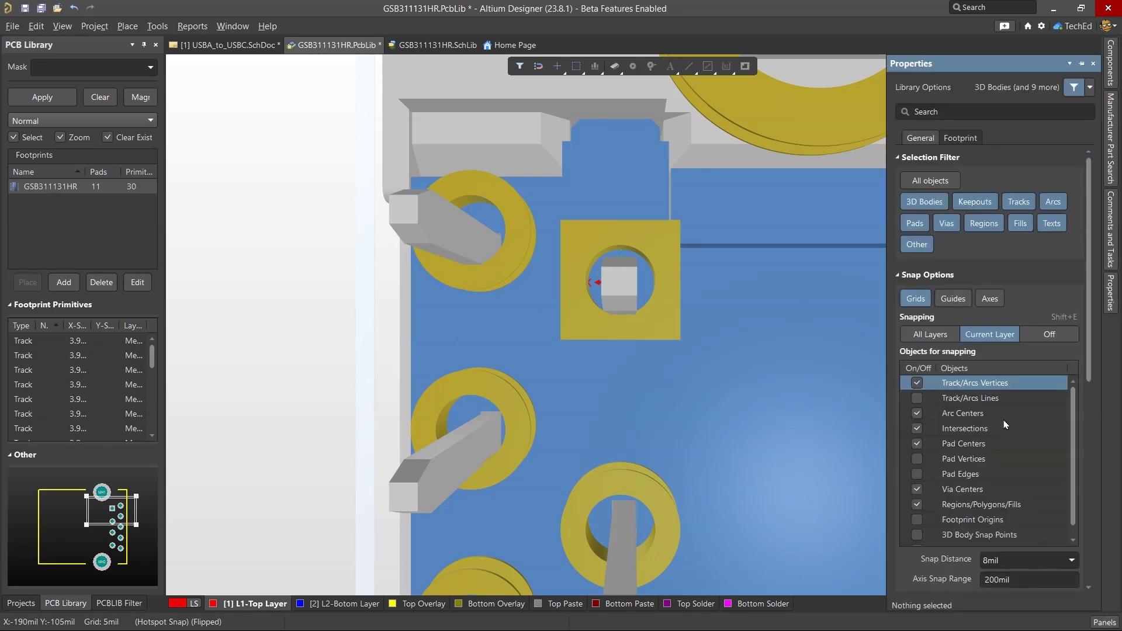
pyautogui.scroll(-5, 1005, 427)
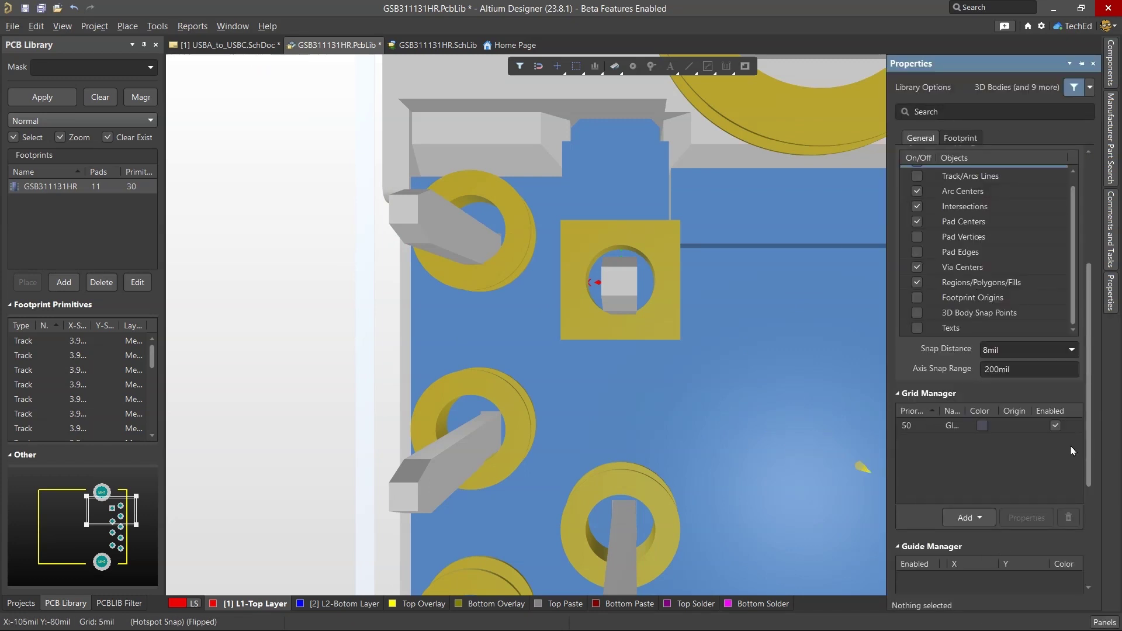
pyautogui.scroll(-3, 1072, 450)
pyautogui.press('2')
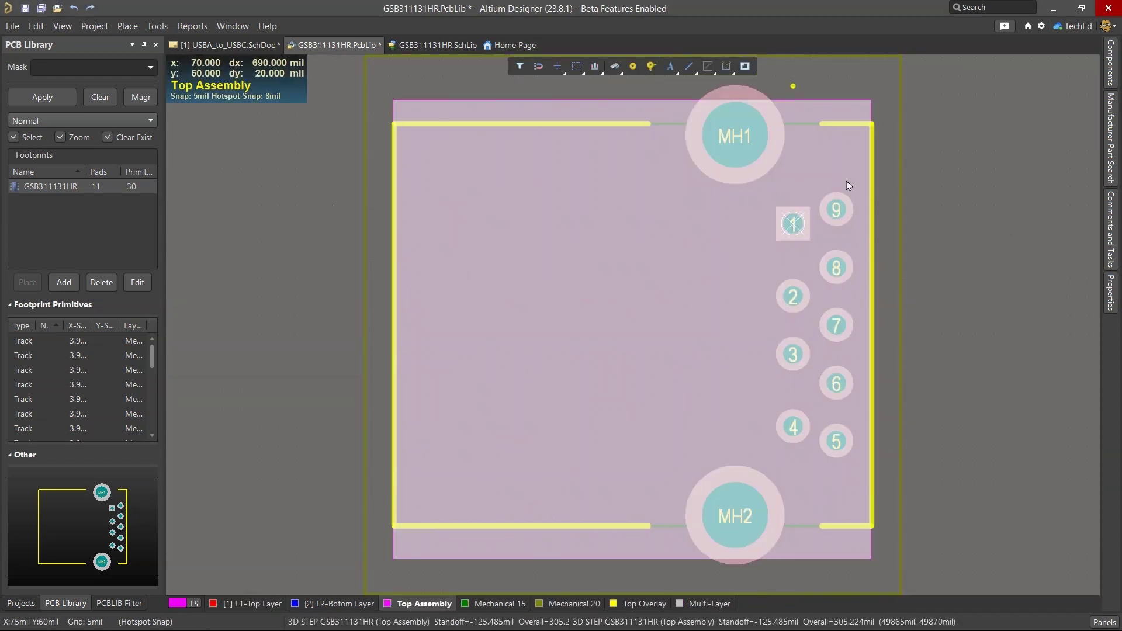
pyautogui.press('3')
pyautogui.click(538, 67)
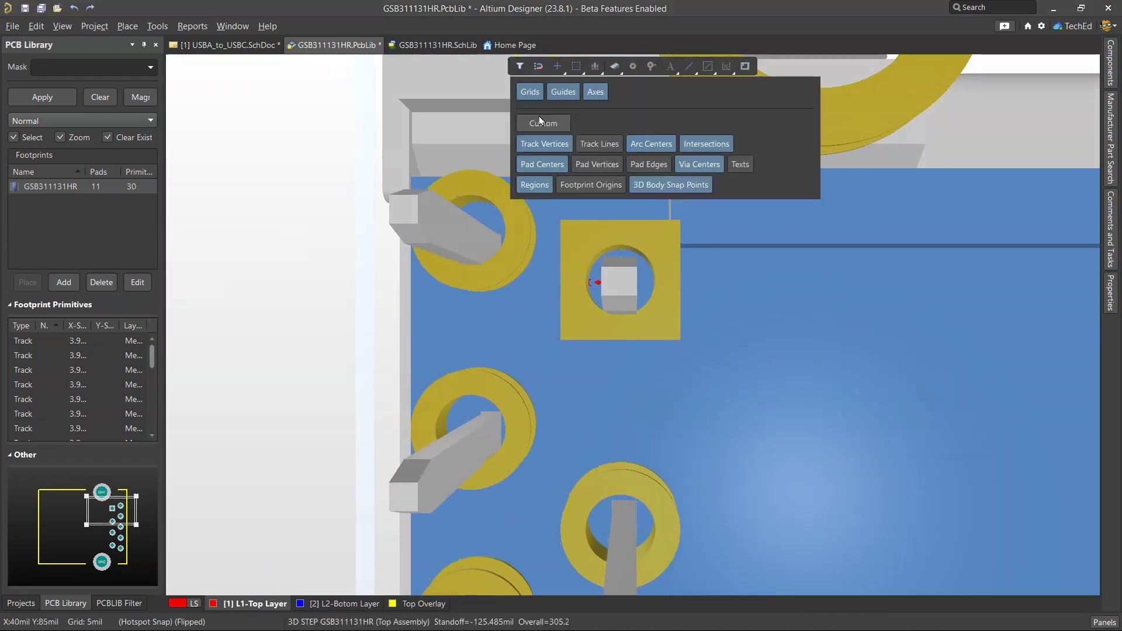
pyautogui.click(655, 186)
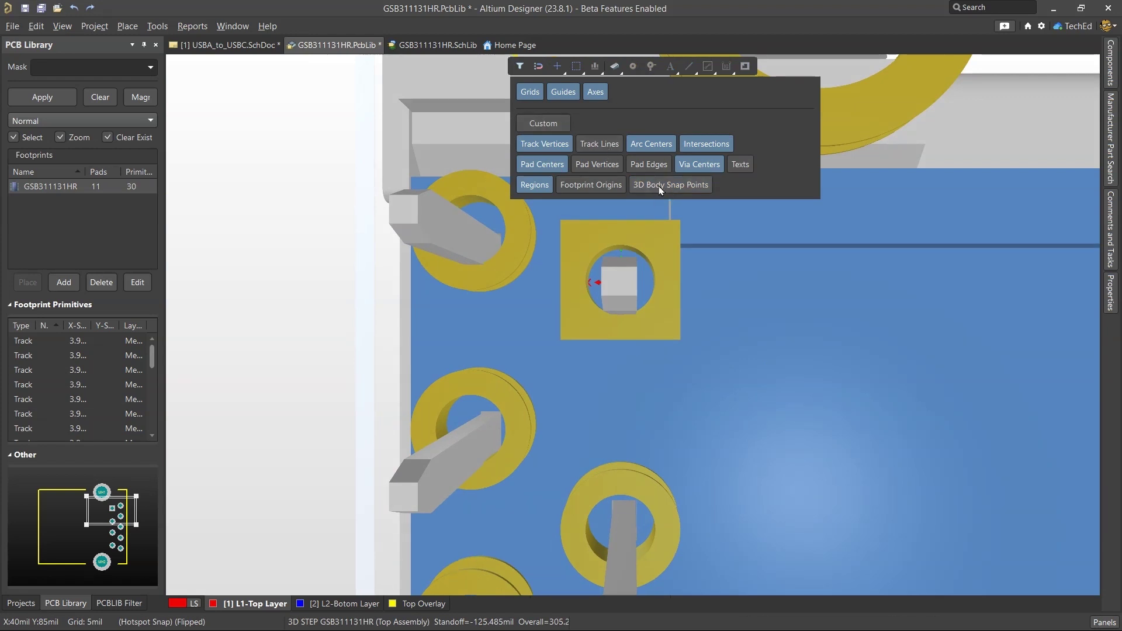
pyautogui.click(661, 186)
pyautogui.keyDown('ctrl'); pyautogui.scroll(4, 597, 260); pyautogui.keyUp('ctrl')
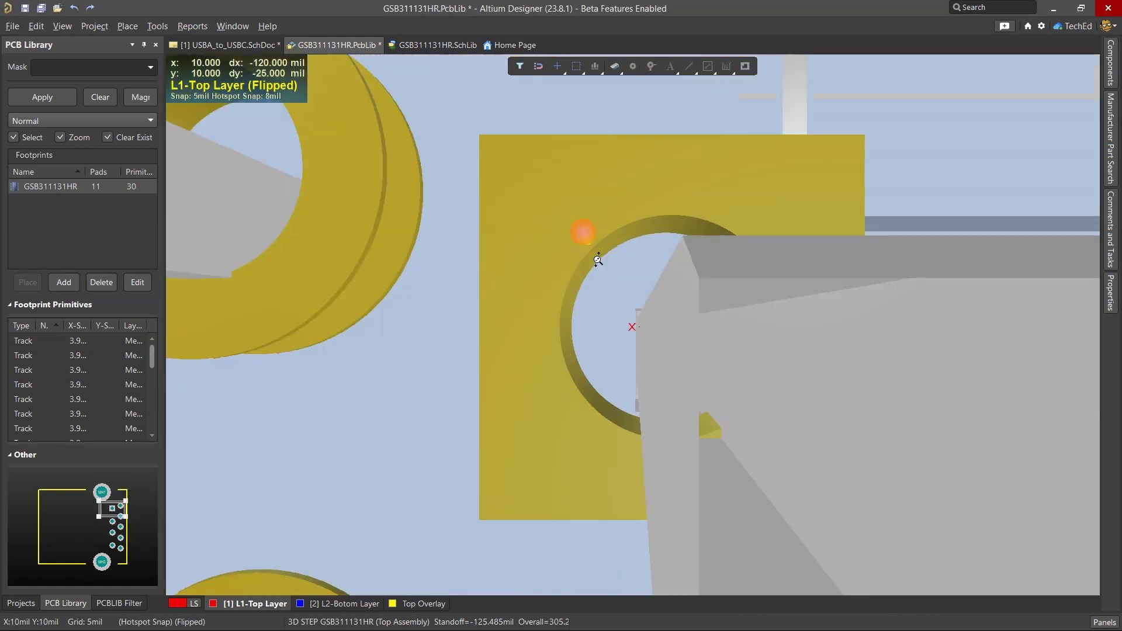
pyautogui.keyDown('ctrl'); pyautogui.scroll(-6, 597, 260); pyautogui.keyUp('ctrl')
# Step: Drag the 3D body onto pad 1's centre in 2D, then verify the alignment in 3D
pyautogui.press('2')
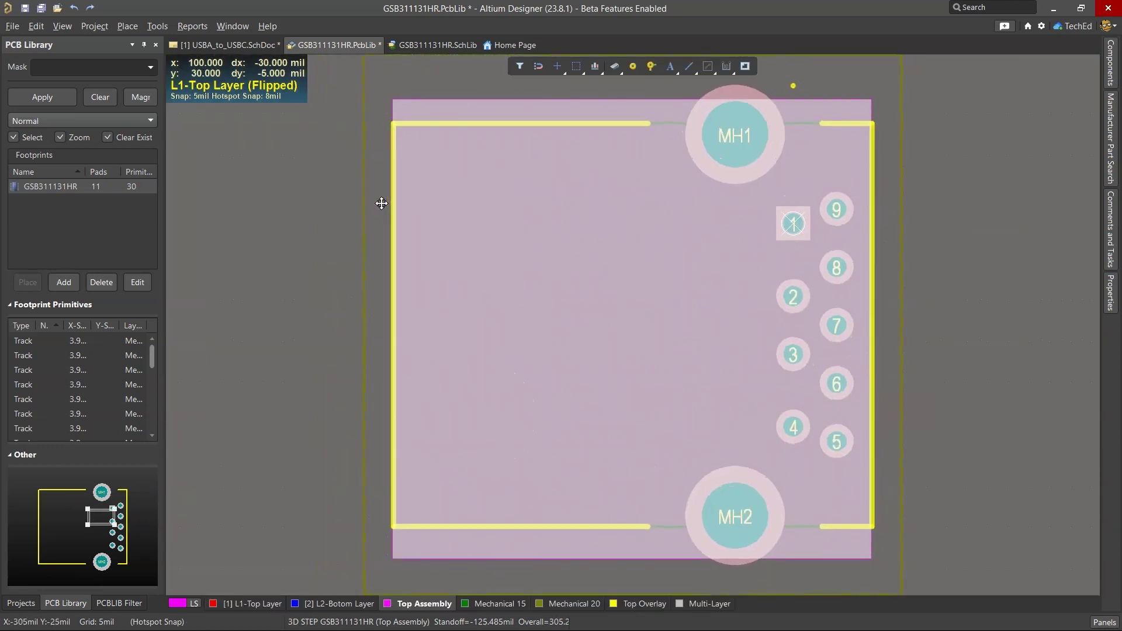
pyautogui.moveTo(682, 320); pyautogui.dragTo(793, 224)
pyautogui.keyDown('ctrl'); pyautogui.scroll(5, 793, 224); pyautogui.keyUp('ctrl')
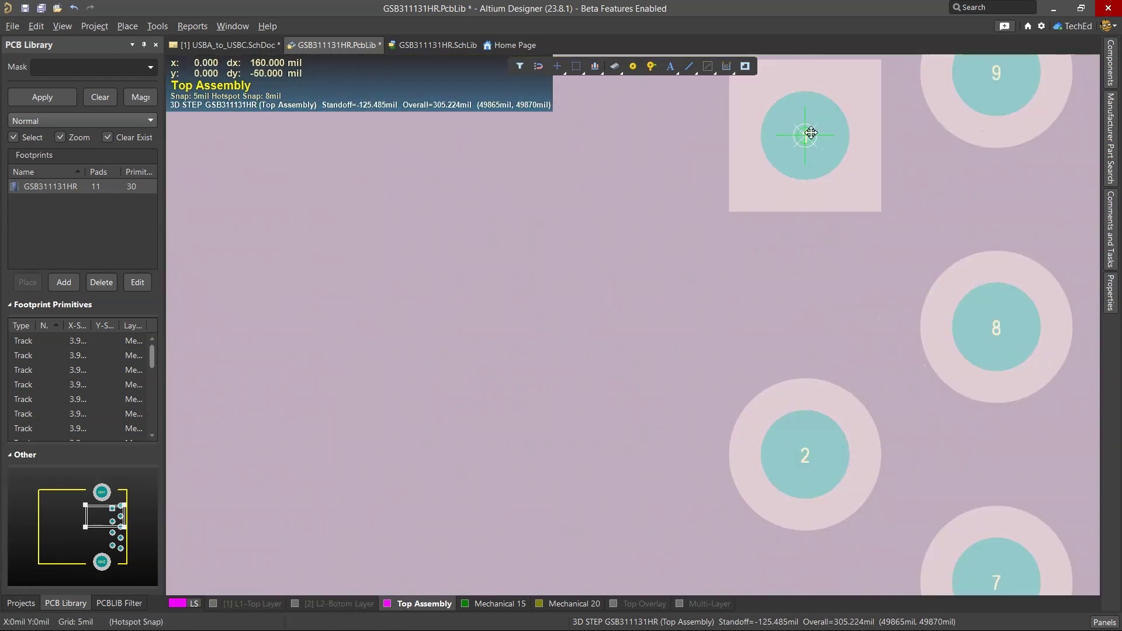
pyautogui.moveTo(805, 135); pyautogui.dragTo(806, 135)
pyautogui.scroll(-2, 724, 185)
pyautogui.keyDown('ctrl'); pyautogui.scroll(-6, 824, 163); pyautogui.keyUp('ctrl')
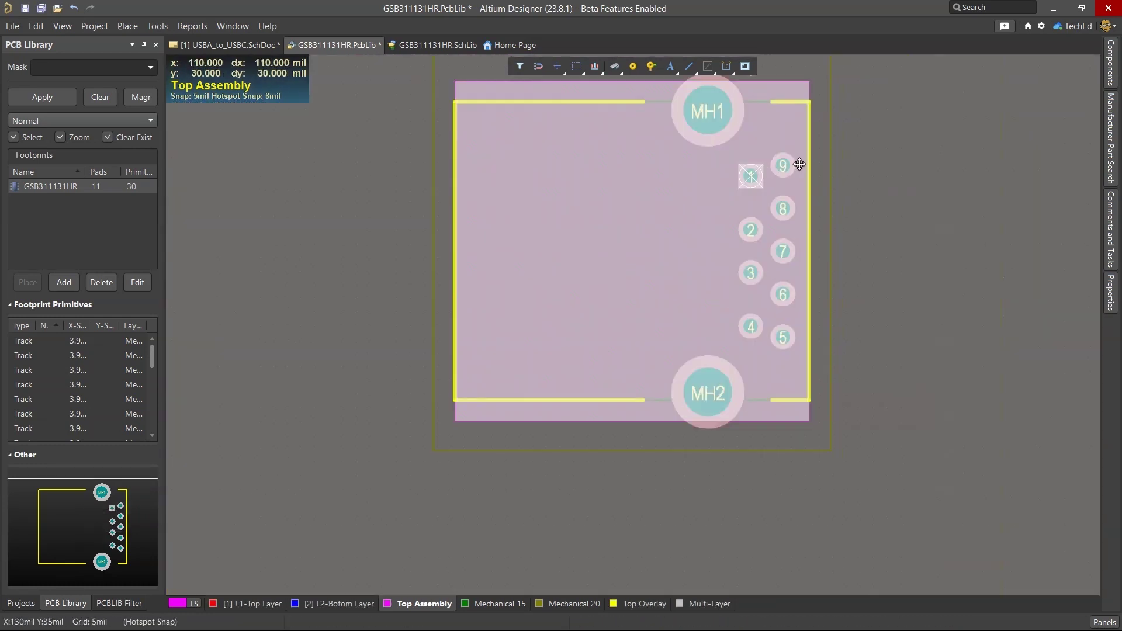
pyautogui.press('3')
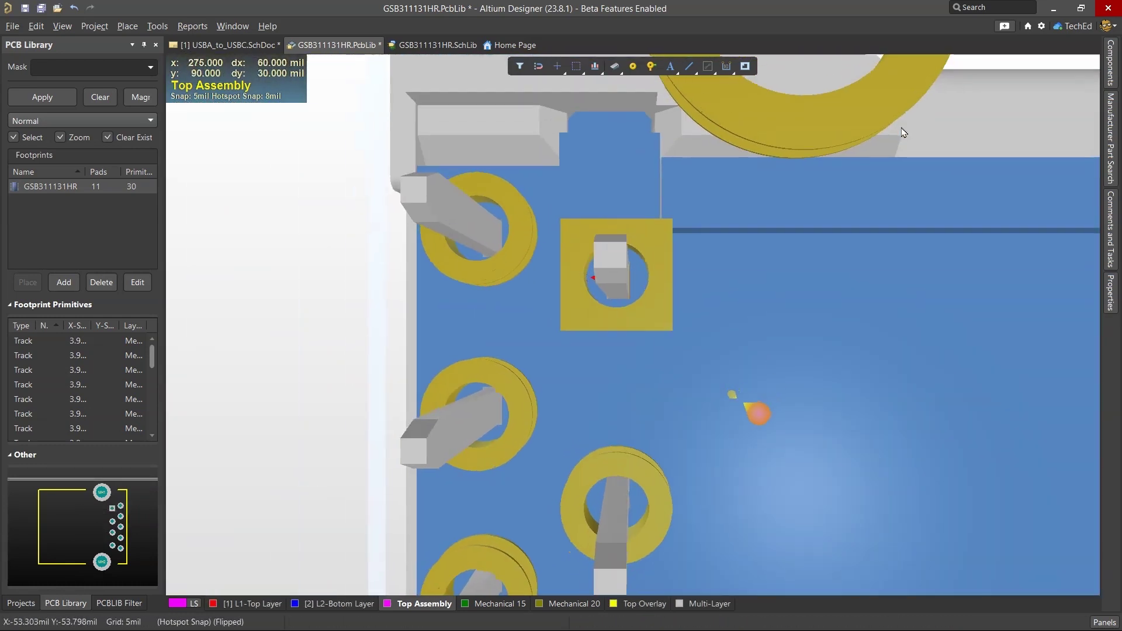
pyautogui.keyDown('ctrl'); pyautogui.scroll(-3, 629, 274); pyautogui.keyUp('ctrl')
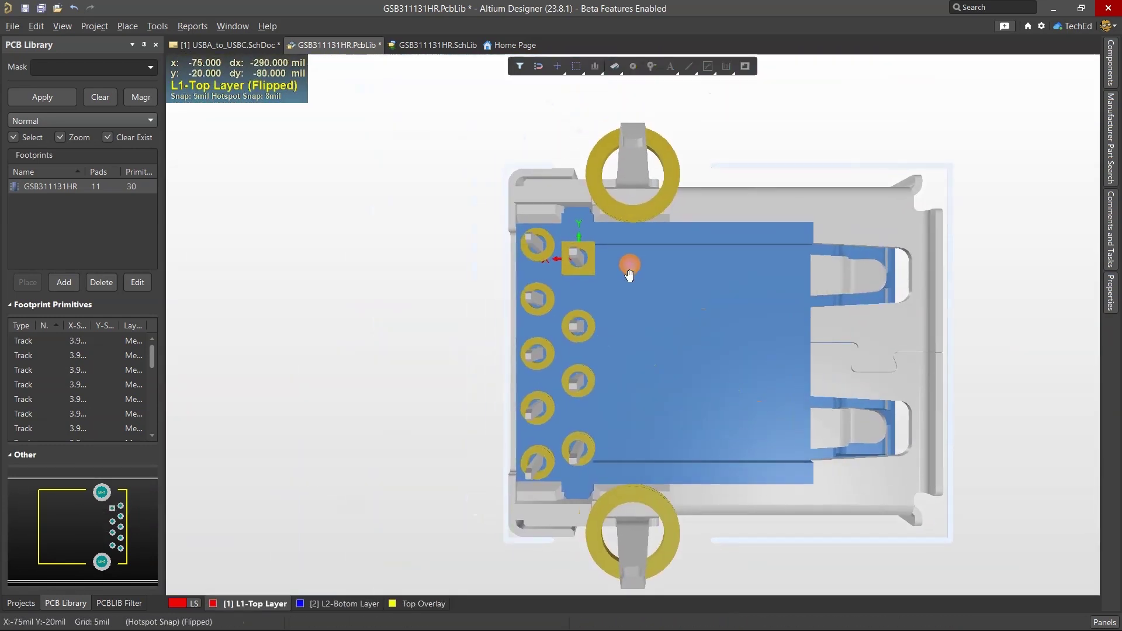
pyautogui.keyDown('ctrl'); pyautogui.scroll(5, 584, 257); pyautogui.keyUp('ctrl')
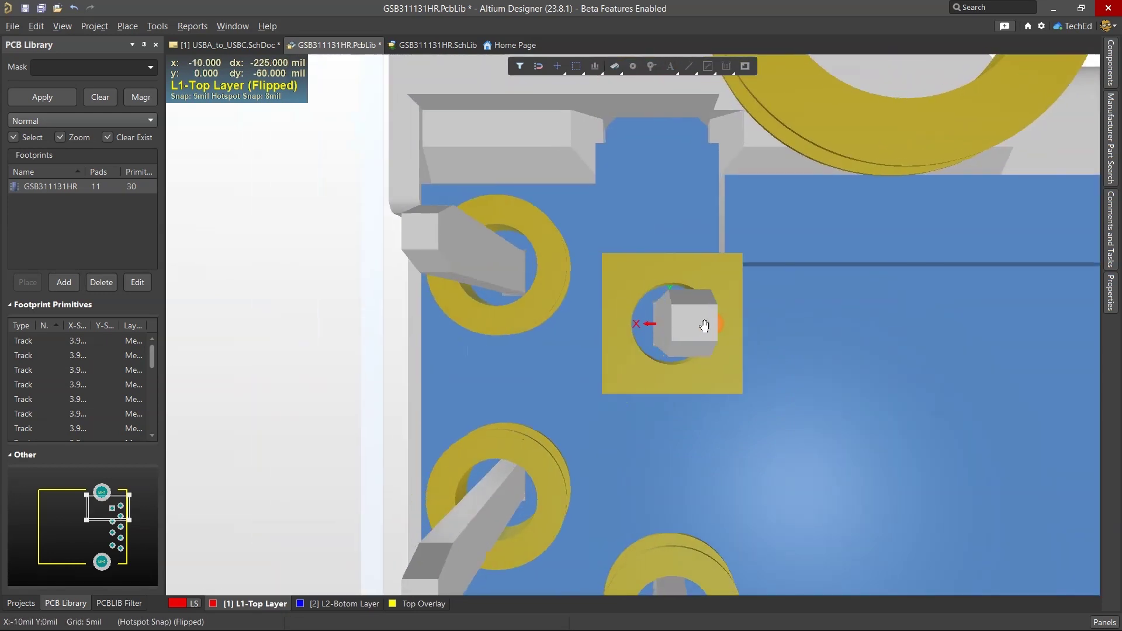
pyautogui.moveTo(622, 373); pyautogui.dragTo(735, 182, button='right')
# Step: View the connector model from the top, then rotate it to a front-facing angle
pyautogui.keyDown('ctrl'); pyautogui.scroll(-6, 839, 227); pyautogui.keyUp('ctrl')
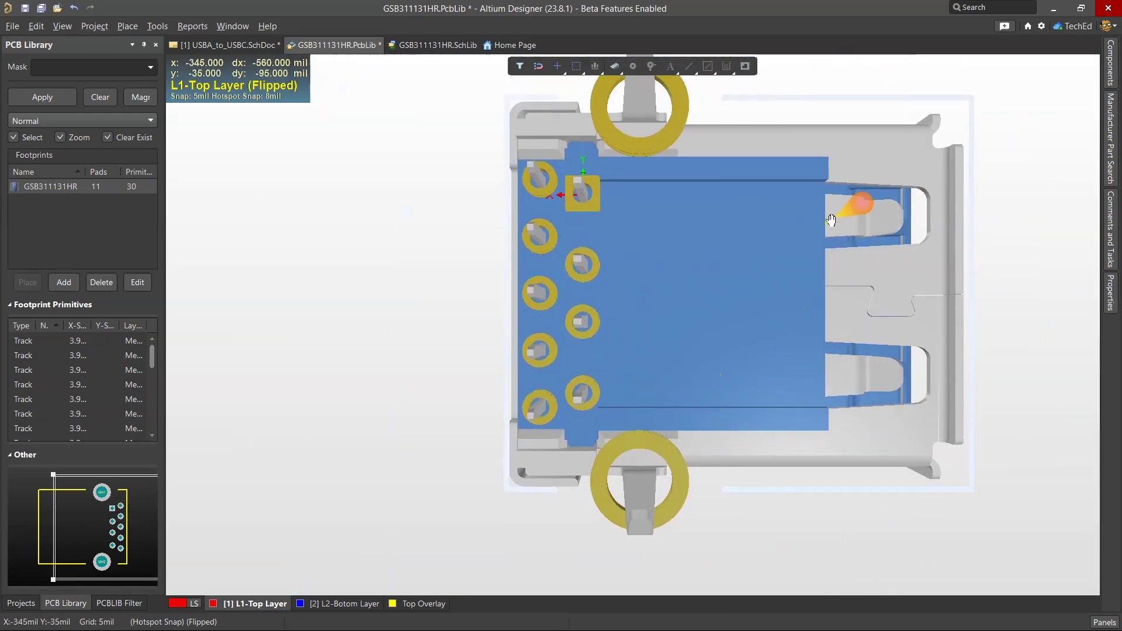
pyautogui.click(62, 26)
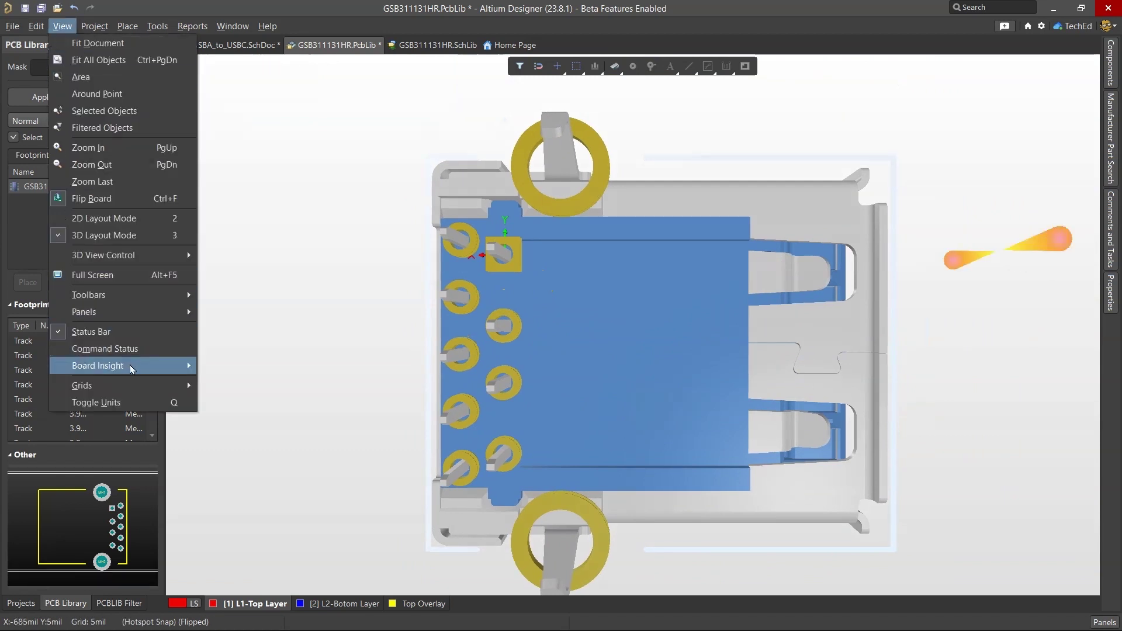
pyautogui.moveTo(175, 255)
pyautogui.click(272, 256)
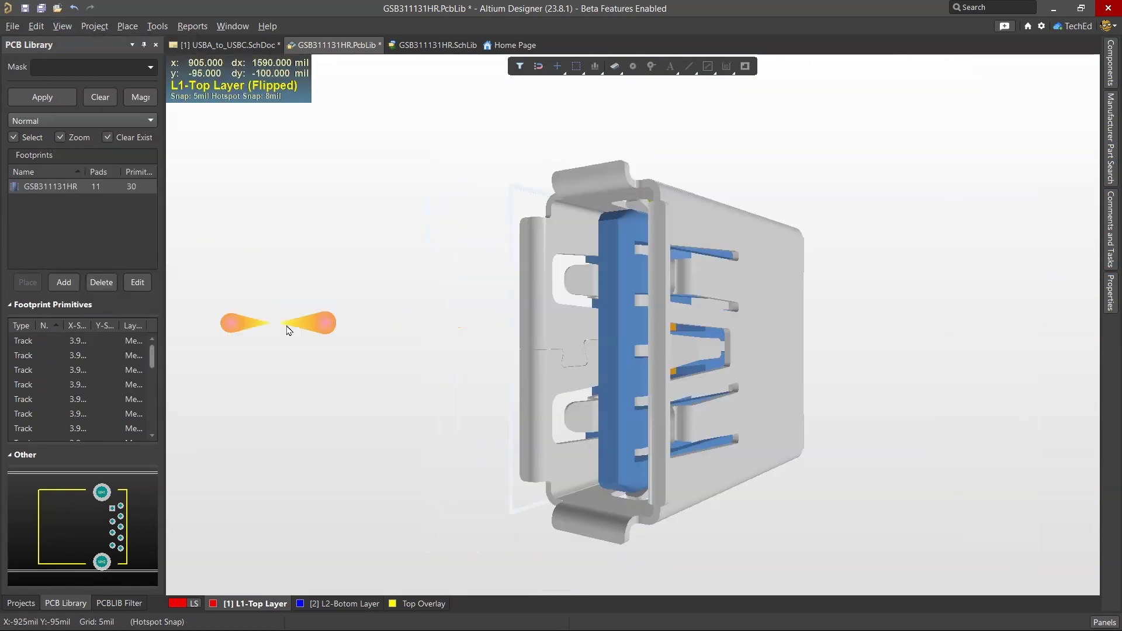
pyautogui.press('2')
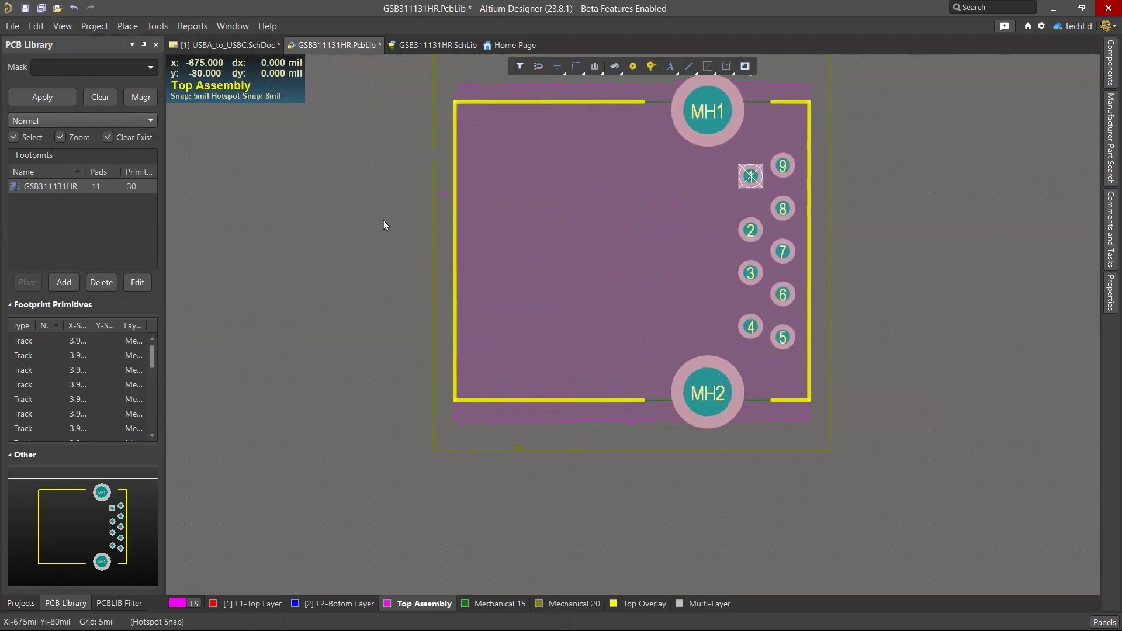
pyautogui.press('3')
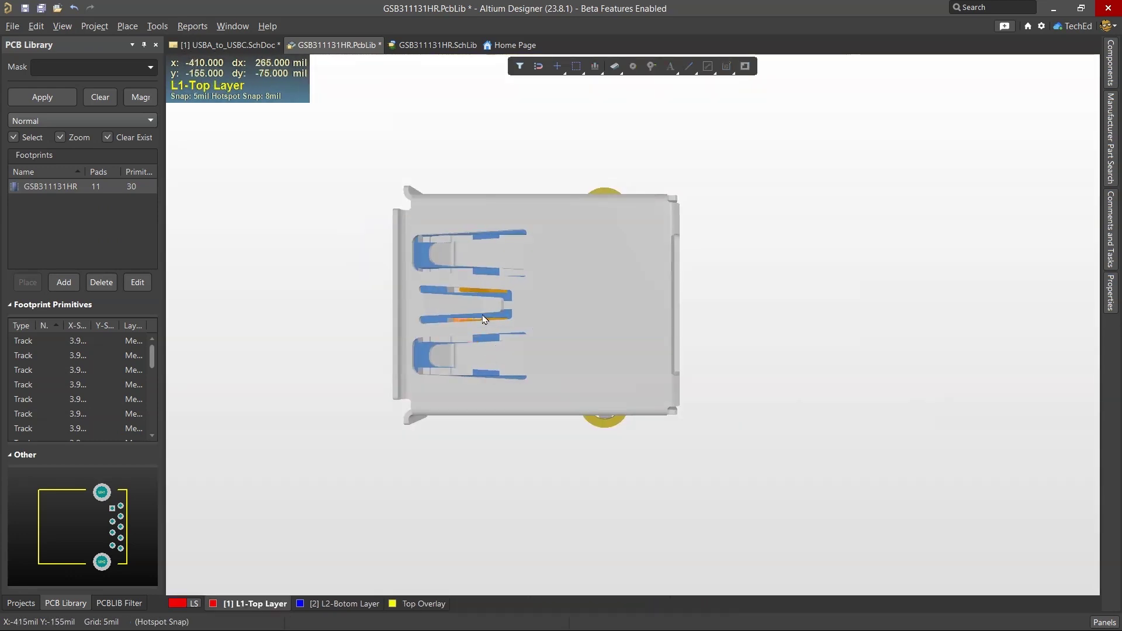
pyautogui.keyDown('shift'); pyautogui.moveTo(475, 295); pyautogui.dragTo(819, 320, button='right'); pyautogui.keyUp('shift')
# Step: Inspect the pins from the underside close-up, then return the footprint to 2D view
pyautogui.press('v')
pyautogui.press('b')
pyautogui.keyDown('ctrl'); pyautogui.scroll(5, 475, 273); pyautogui.keyUp('ctrl')
pyautogui.keyDown('ctrl'); pyautogui.scroll(3, 474, 272); pyautogui.keyUp('ctrl')
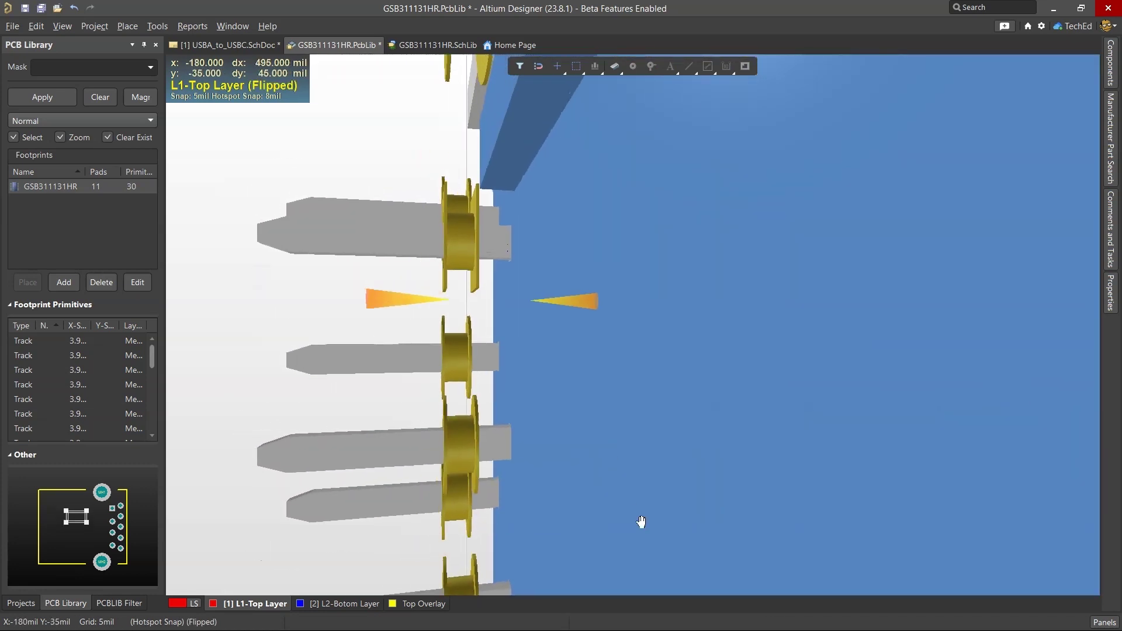
pyautogui.press('v')
pyautogui.press('b')
pyautogui.moveTo(401, 408); pyautogui.dragTo(468, 361, button='right')
pyautogui.press('v')
pyautogui.press('b')
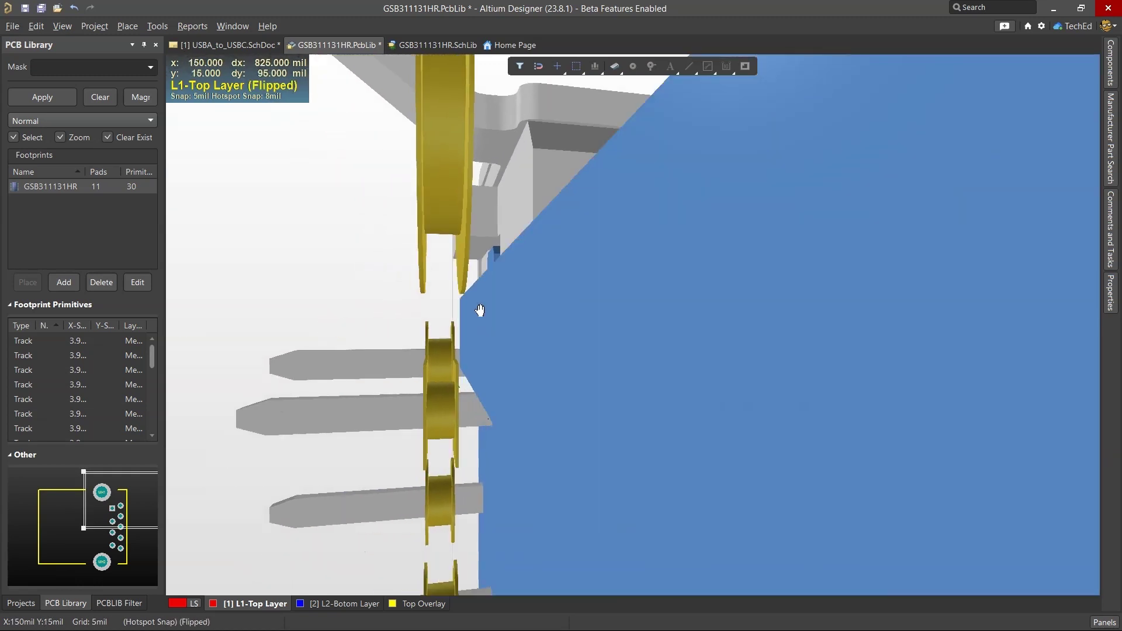
pyautogui.moveTo(479, 311); pyautogui.dragTo(431, 446, button='right')
pyautogui.keyDown('ctrl'); pyautogui.scroll(5, 513, 323); pyautogui.keyUp('ctrl')
pyautogui.moveTo(513, 322); pyautogui.dragTo(493, 415, button='right')
pyautogui.keyDown('ctrl'); pyautogui.scroll(-5, 468, 278); pyautogui.keyUp('ctrl')
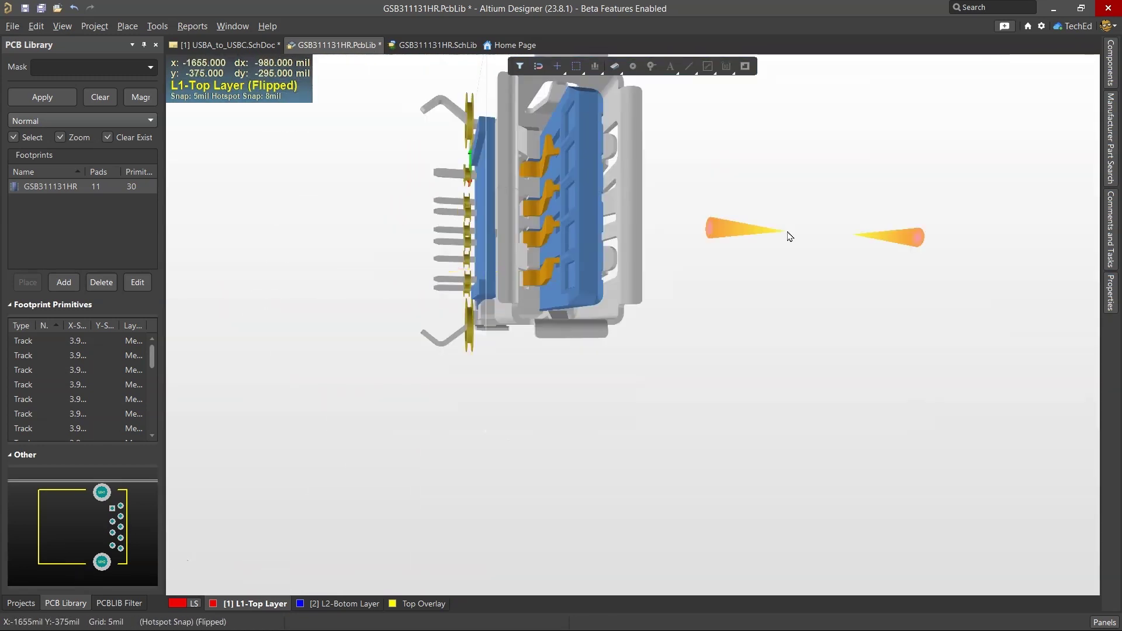
pyautogui.press('2')
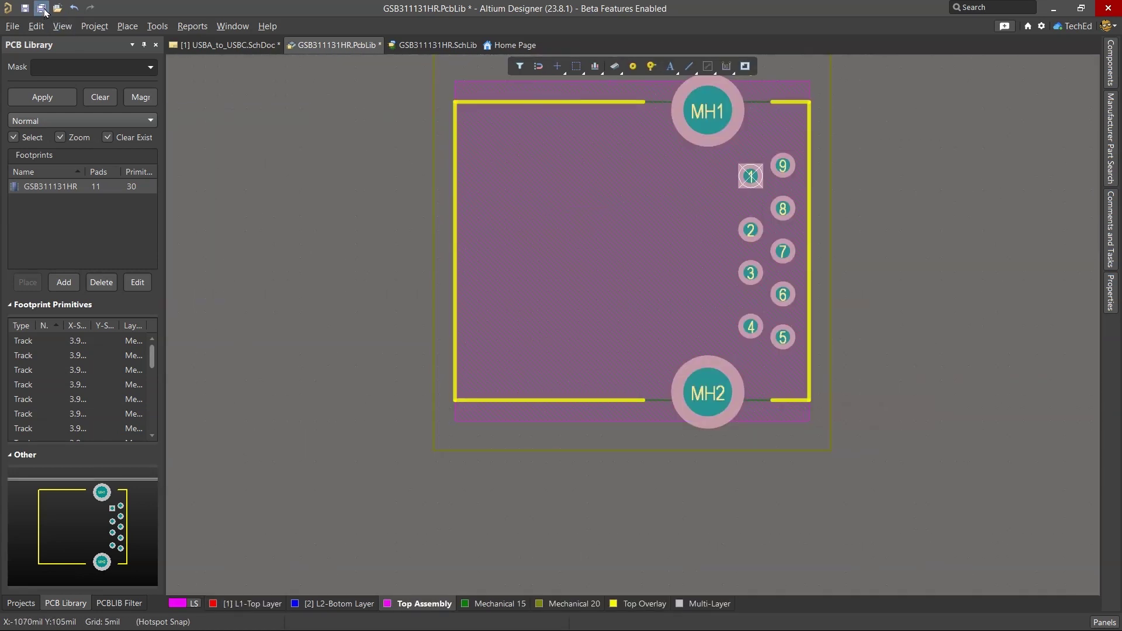
# Step: Save all documents and bring up the GSB311131HR schematic symbol library
pyautogui.click(42, 9)
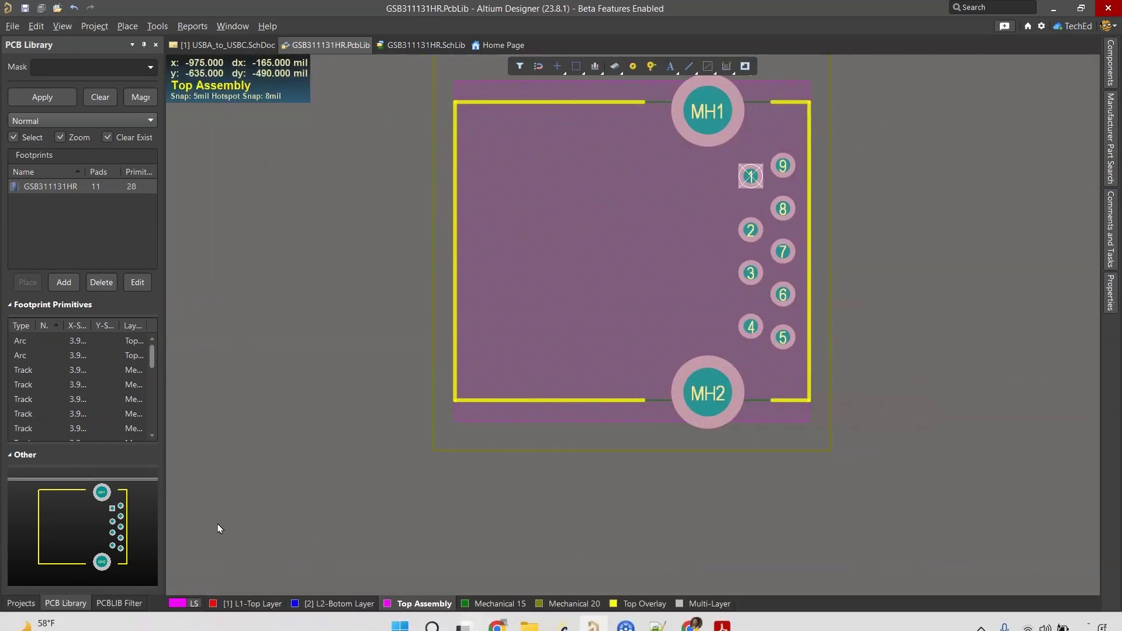
pyautogui.click(20, 603)
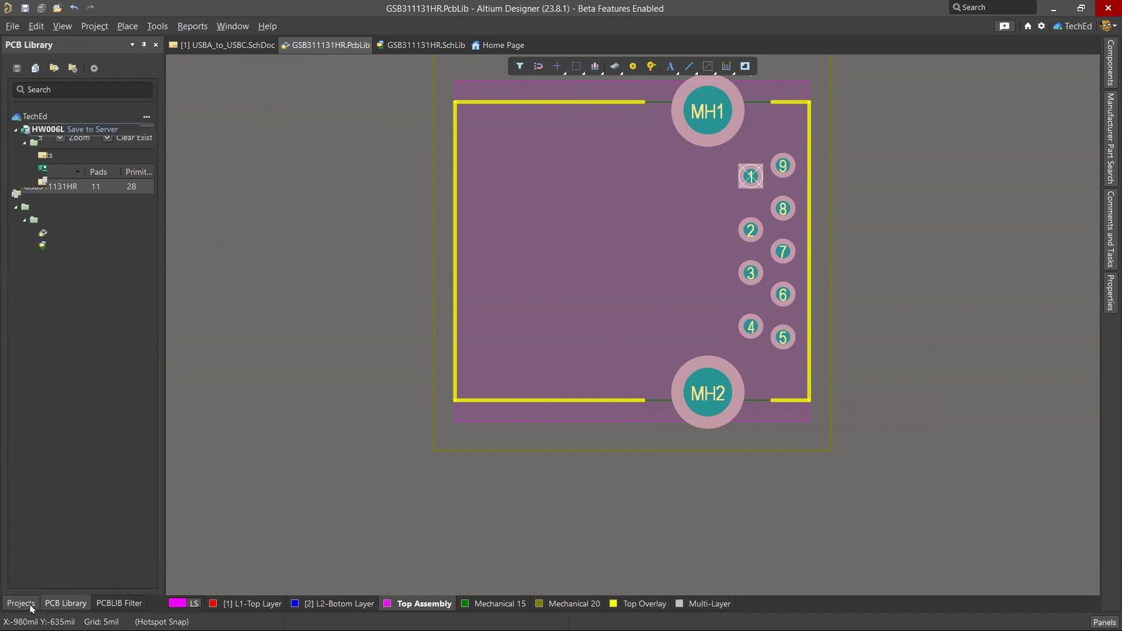
pyautogui.click(409, 44)
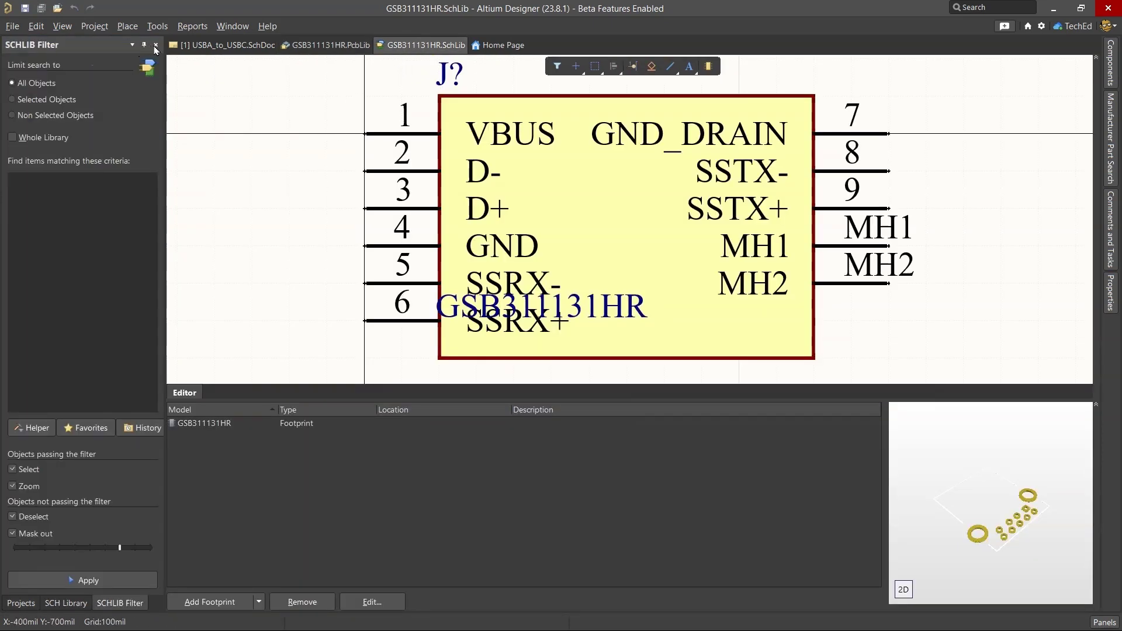
pyautogui.click(156, 45)
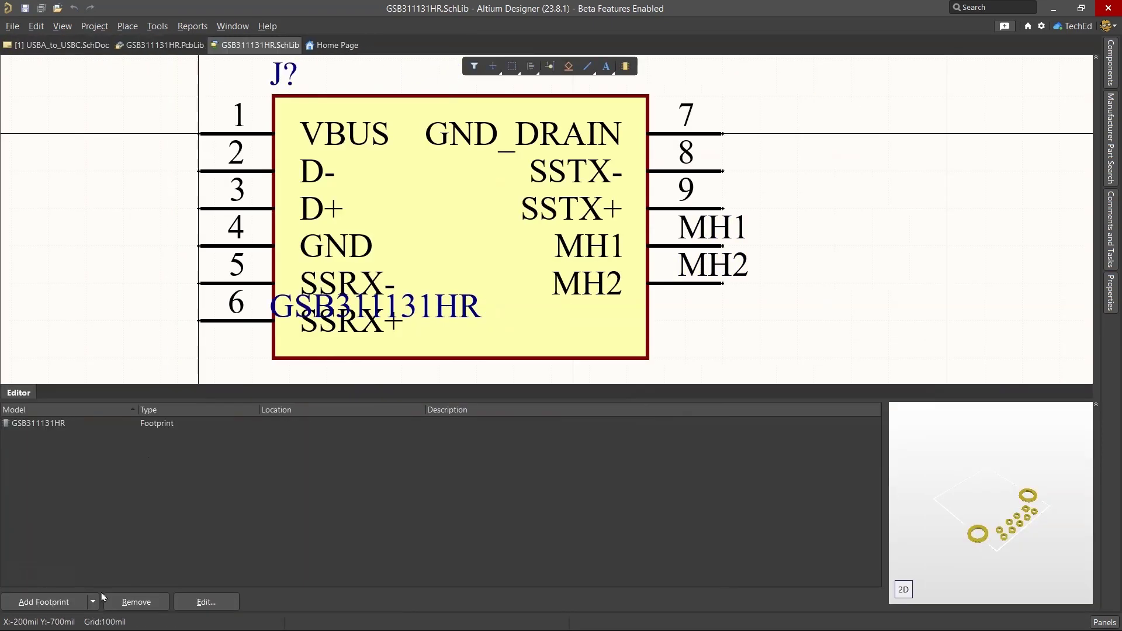
# Step: Refresh the symbol's linked footprint preview so it shows the 3D body
pyautogui.rightClick(143, 104)
pyautogui.click(155, 107)
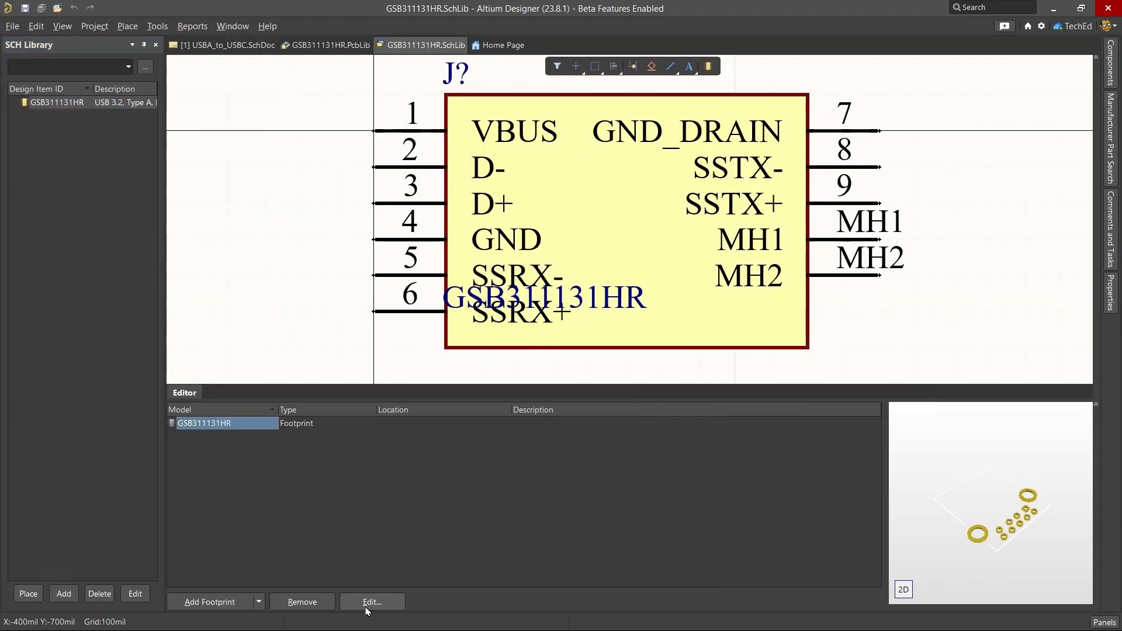
pyautogui.rightClick(211, 423)
pyautogui.click(260, 495)
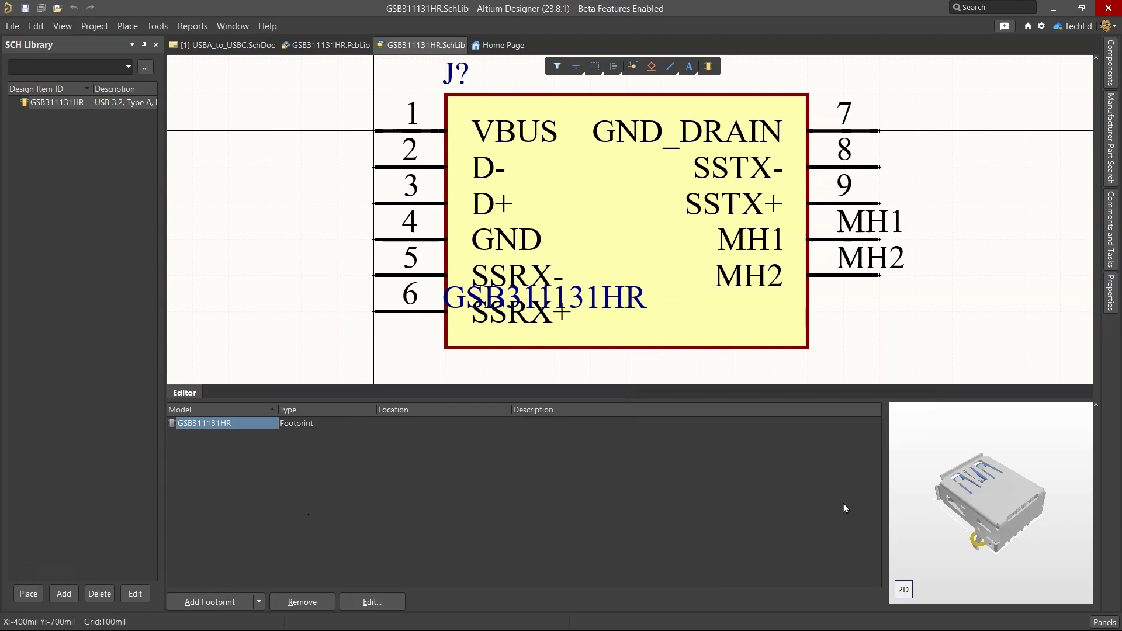
# Step: Save the symbol library and open Manufacturer Part Search from the footprint library
pyautogui.click(26, 10)
pyautogui.click(303, 45)
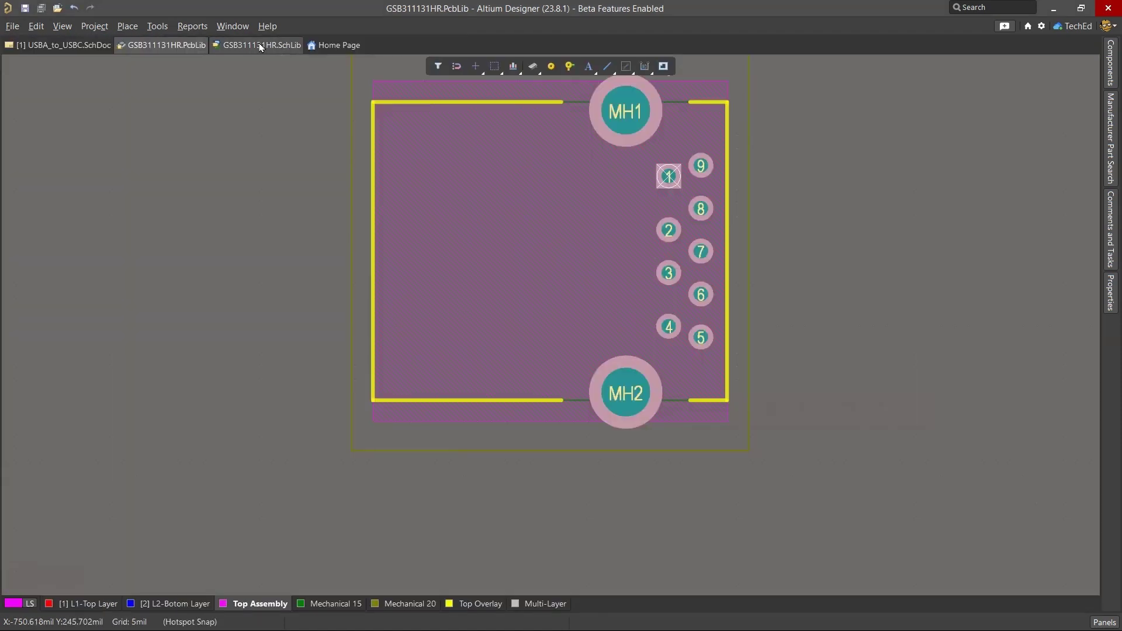
pyautogui.click(1103, 621)
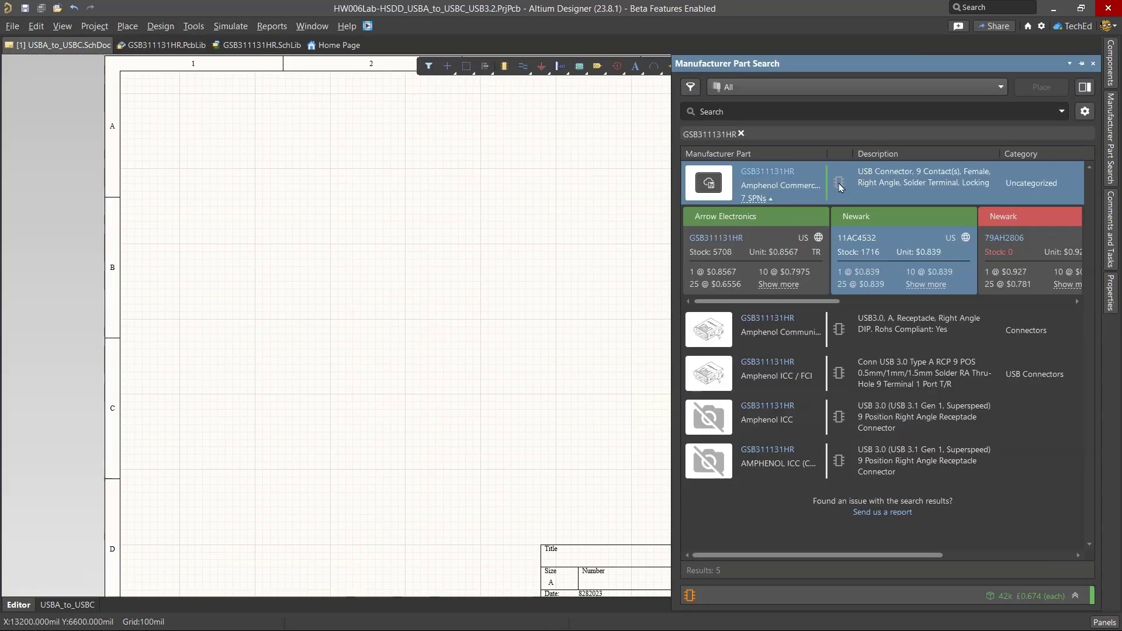
# Step: Create a new Connectors-type component from the first GSB311131HR search result
pyautogui.rightClick(840, 187)
pyautogui.click(846, 189)
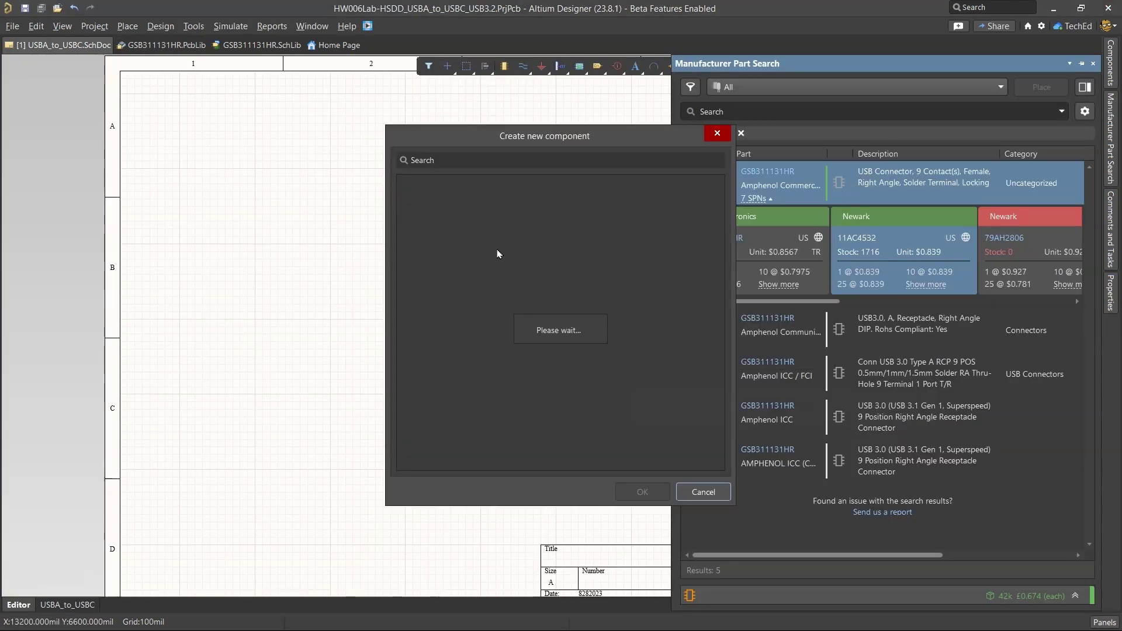
pyautogui.click(461, 232)
pyautogui.click(642, 491)
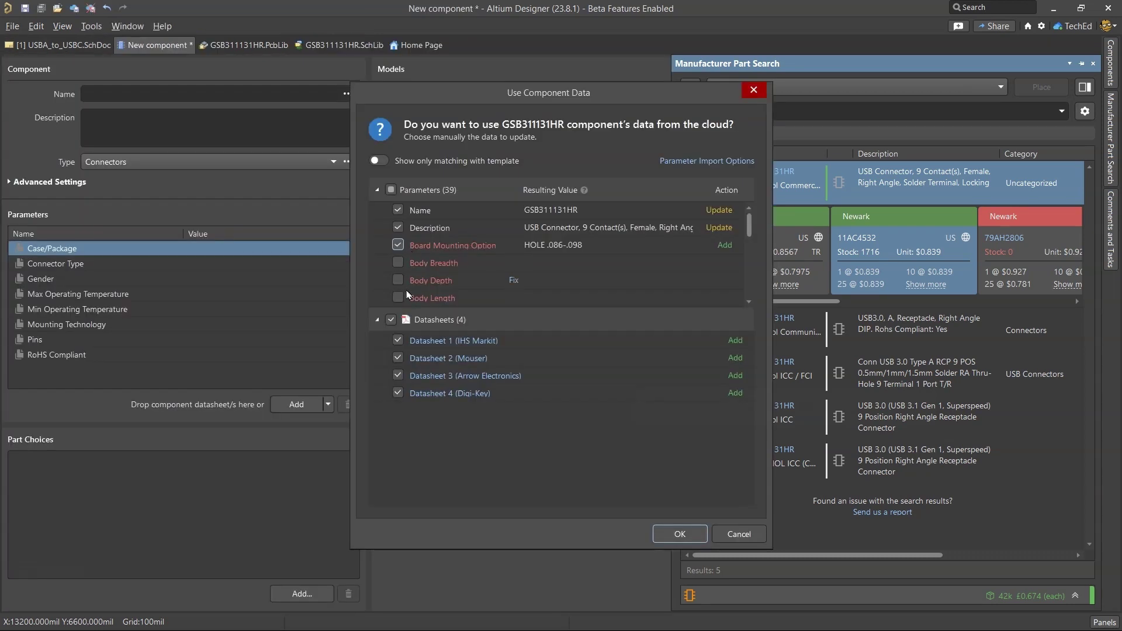
# Step: Include Body Depth, Contact Gender, Mounting Style and Number Of PCB Rows from cloud data
pyautogui.click(398, 278)
pyautogui.scroll(-2, 386, 259)
pyautogui.scroll(-1, 386, 267)
pyautogui.click(397, 263)
pyautogui.scroll(-1, 403, 268)
pyautogui.scroll(-4, 409, 268)
pyautogui.click(397, 263)
pyautogui.scroll(-1, 387, 270)
pyautogui.click(397, 262)
pyautogui.scroll(-1, 388, 261)
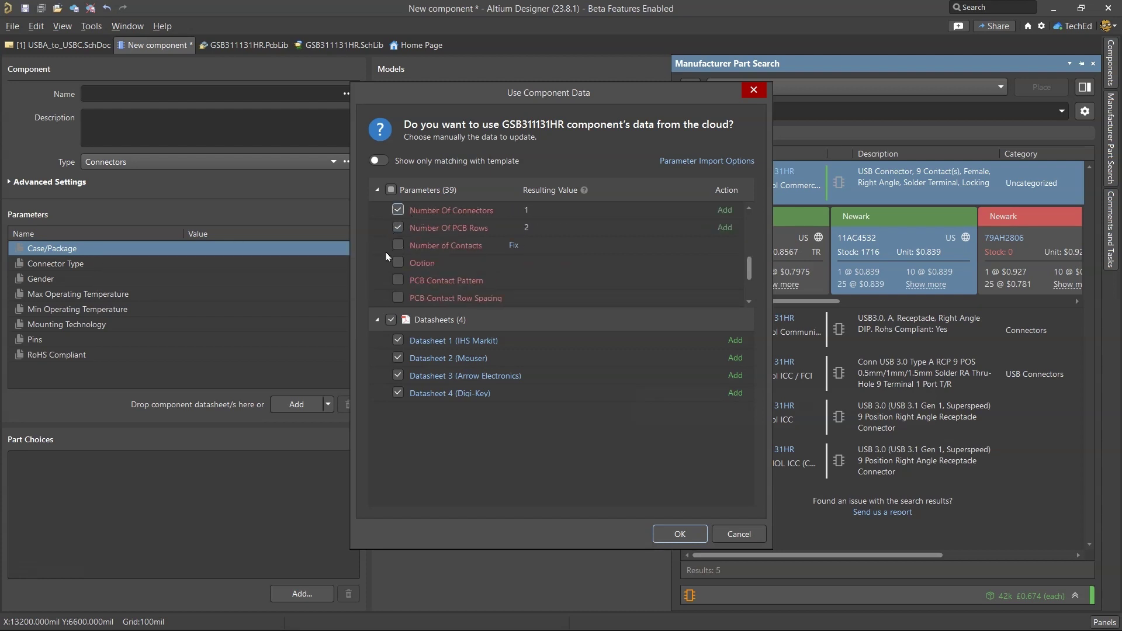
pyautogui.scroll(-2, 383, 266)
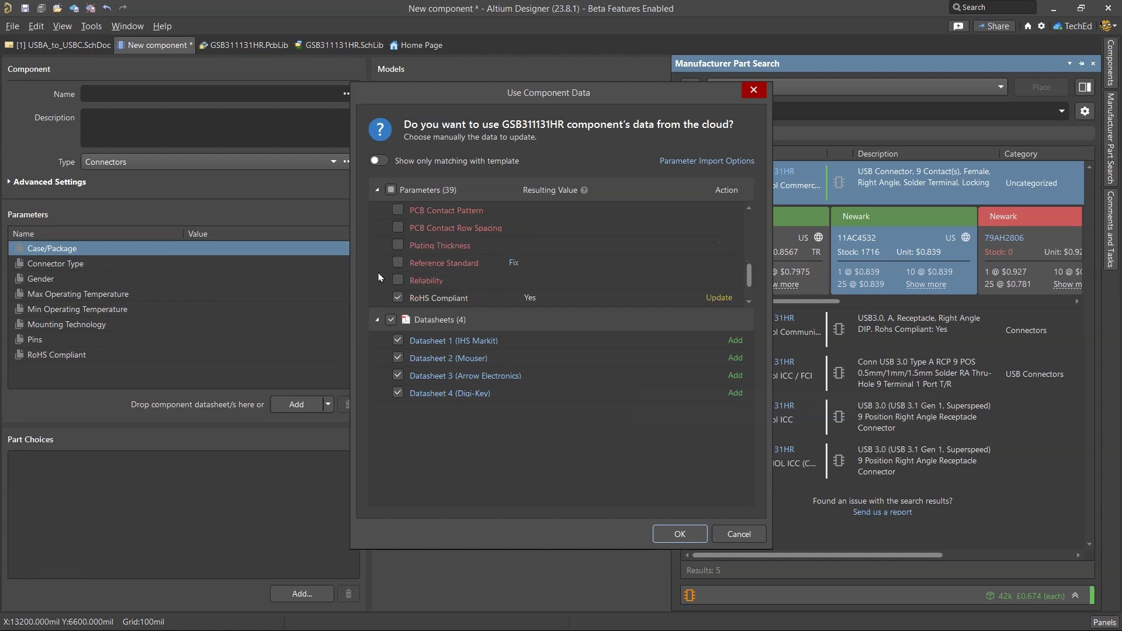
pyautogui.click(678, 534)
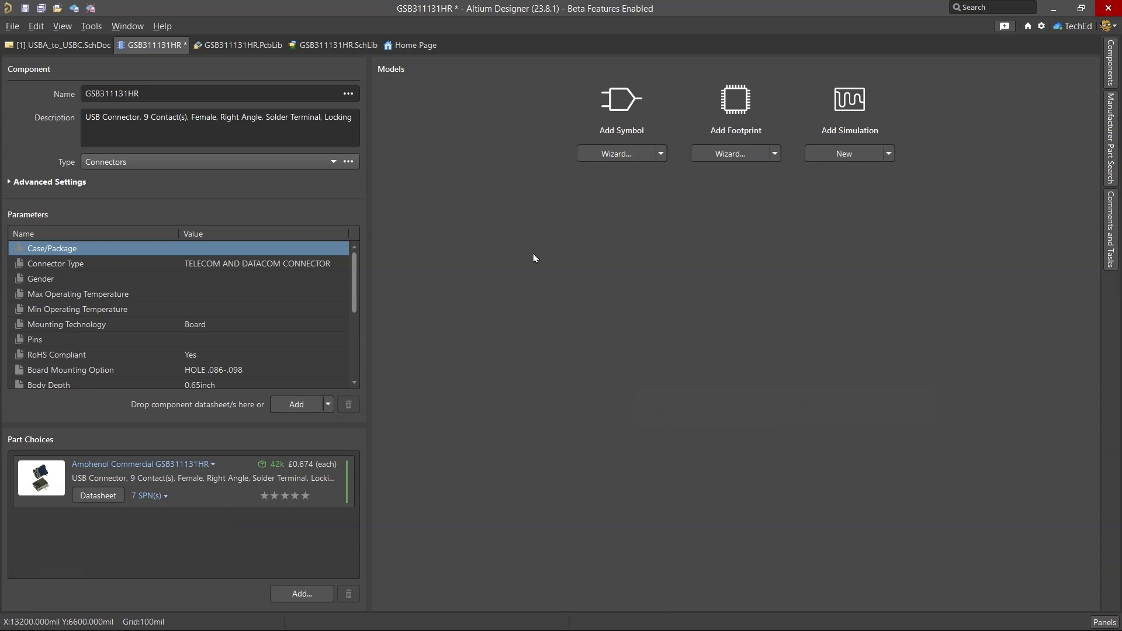
# Step: Start and cancel the symbol wizard, discarding it, then dismiss the Add Symbol options
pyautogui.click(629, 156)
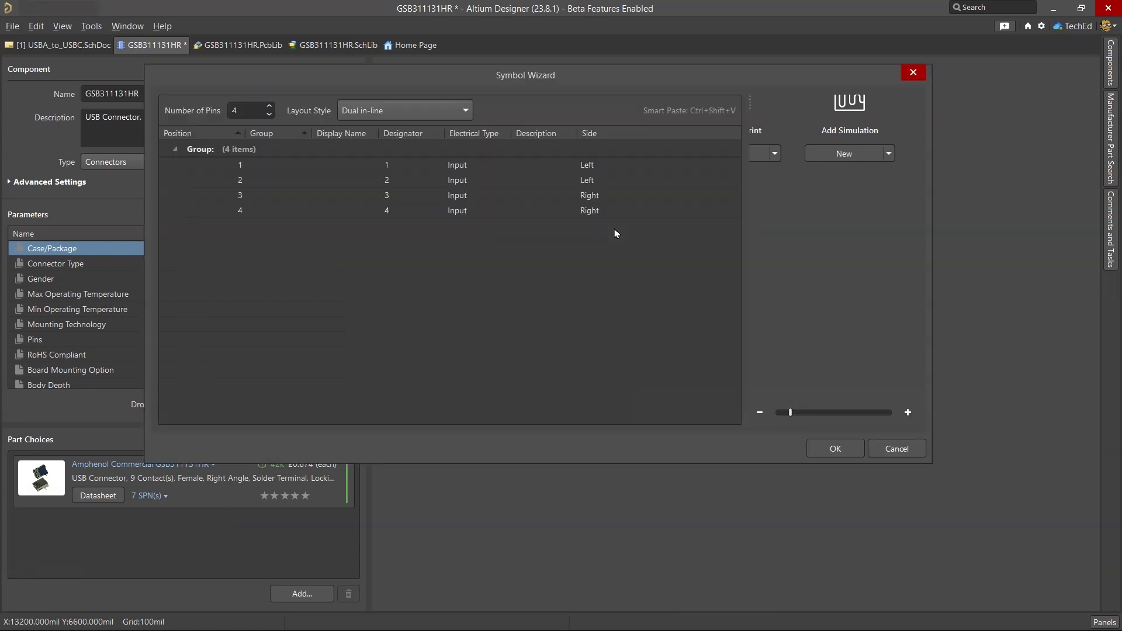
pyautogui.click(915, 456)
pyautogui.click(613, 351)
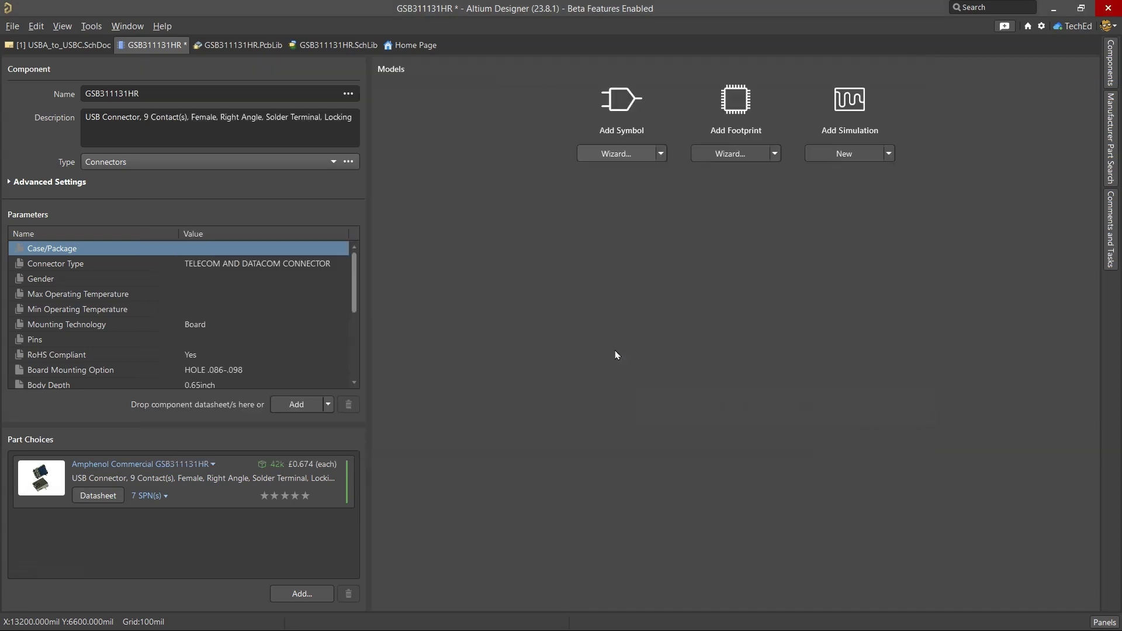
pyautogui.click(660, 153)
pyautogui.click(641, 208)
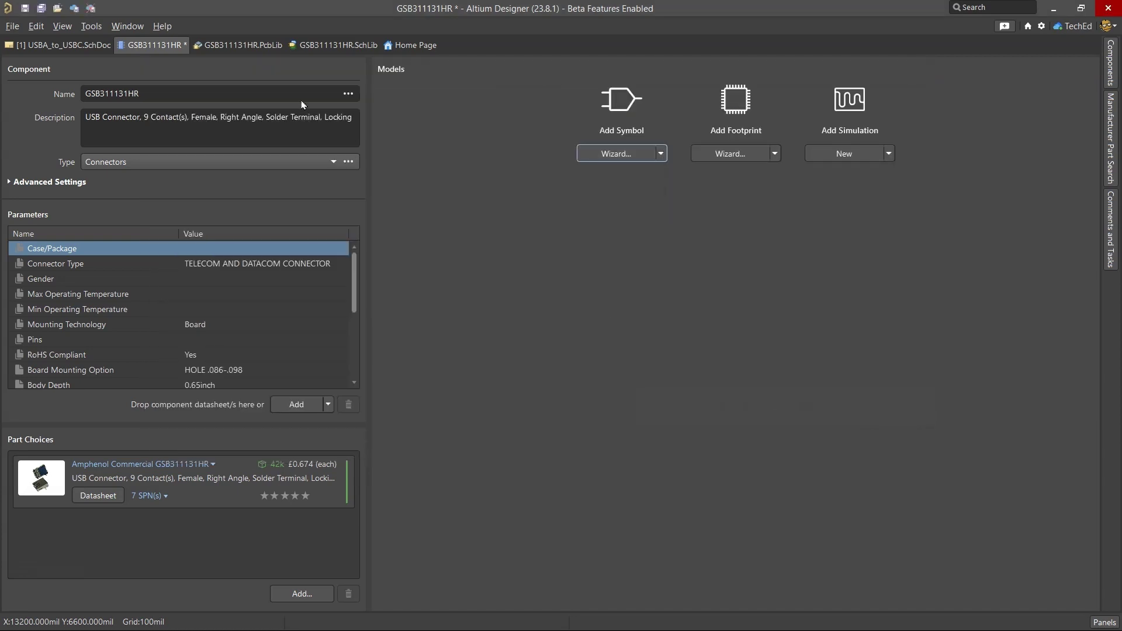
# Step: Launch the Library Importer for GSB311131HR.PcbLib from the project tree, then close it
pyautogui.click(208, 46)
pyautogui.rightClick(210, 47)
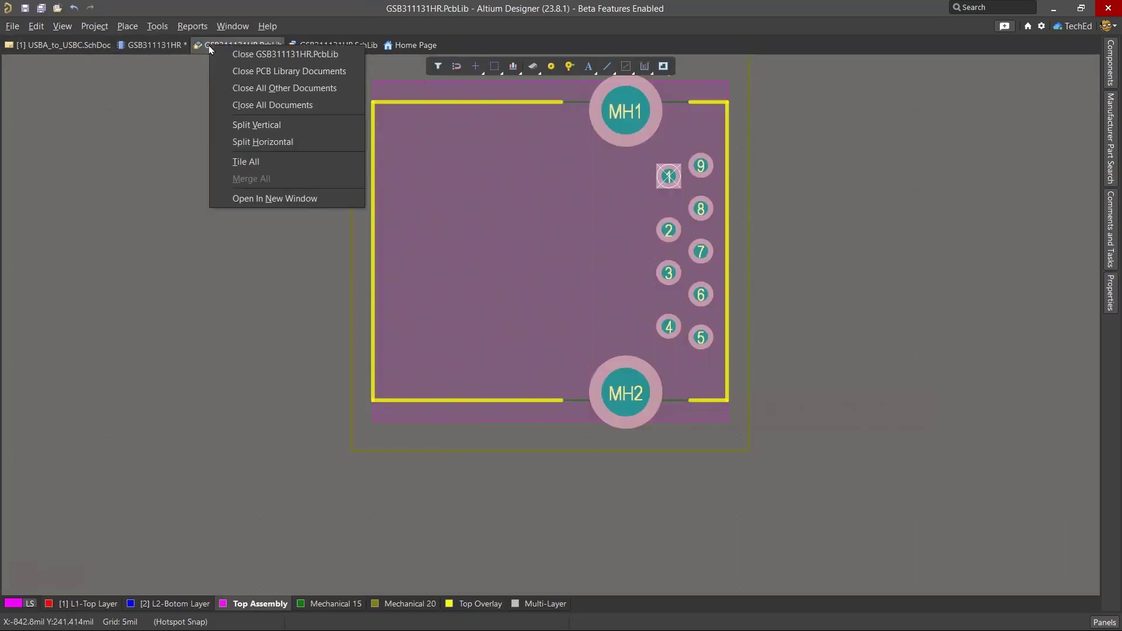
pyautogui.press('Escape')
pyautogui.click(1104, 622)
pyautogui.click(1011, 496)
pyautogui.rightClick(87, 309)
pyautogui.click(144, 502)
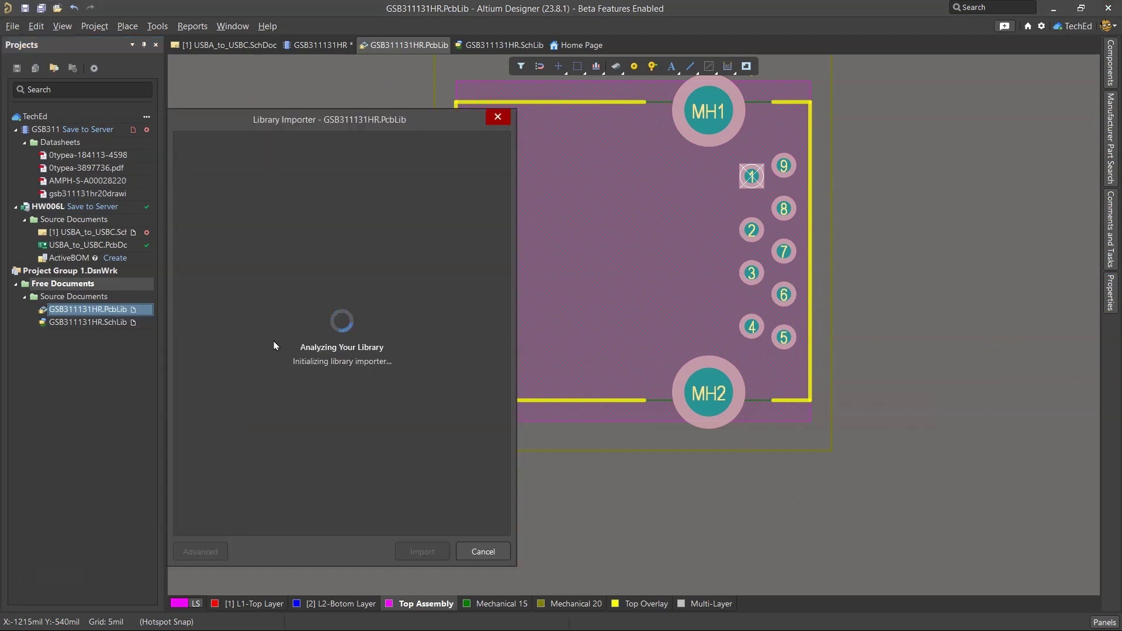
pyautogui.click(497, 117)
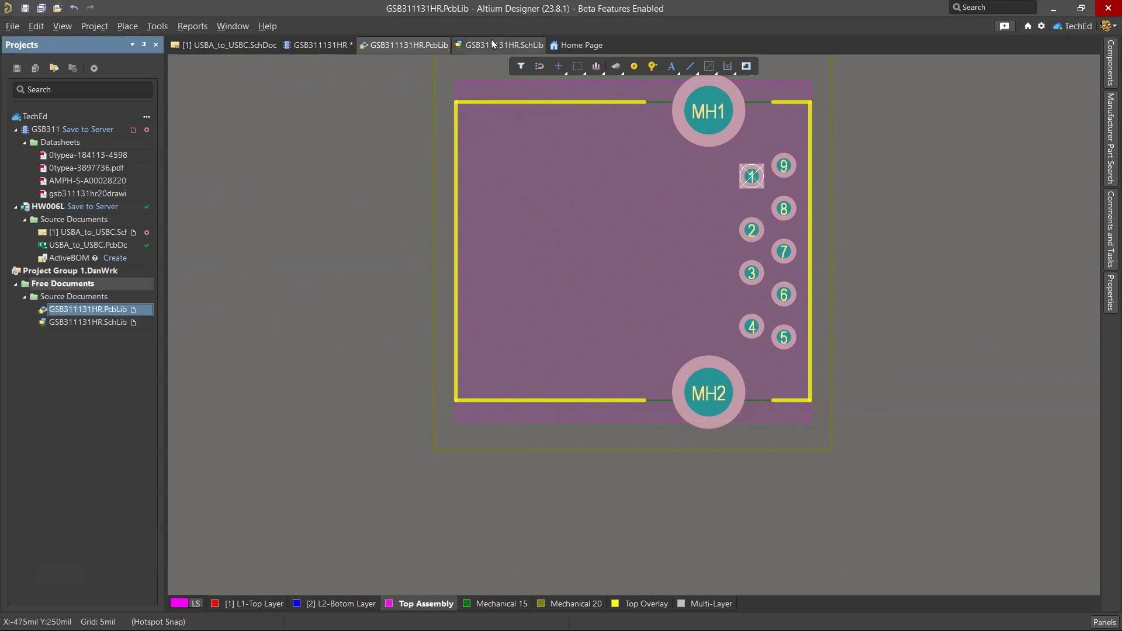
# Step: Import GSB311131HR.PcbLib into the workspace via the Projects panel's Import Library
pyautogui.click(493, 45)
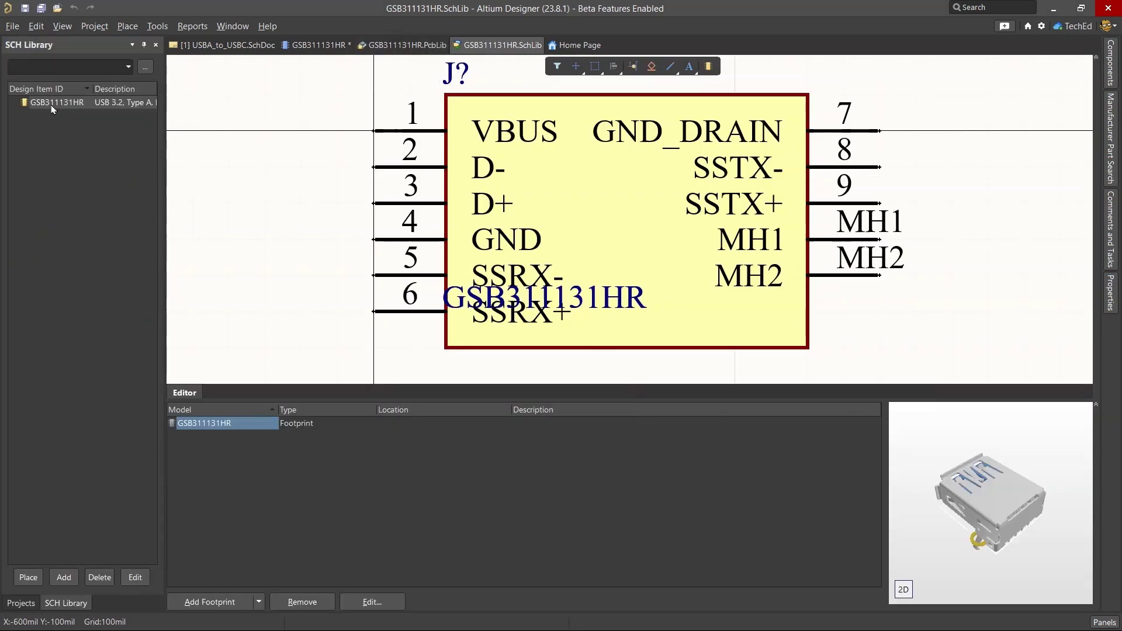
pyautogui.click(402, 45)
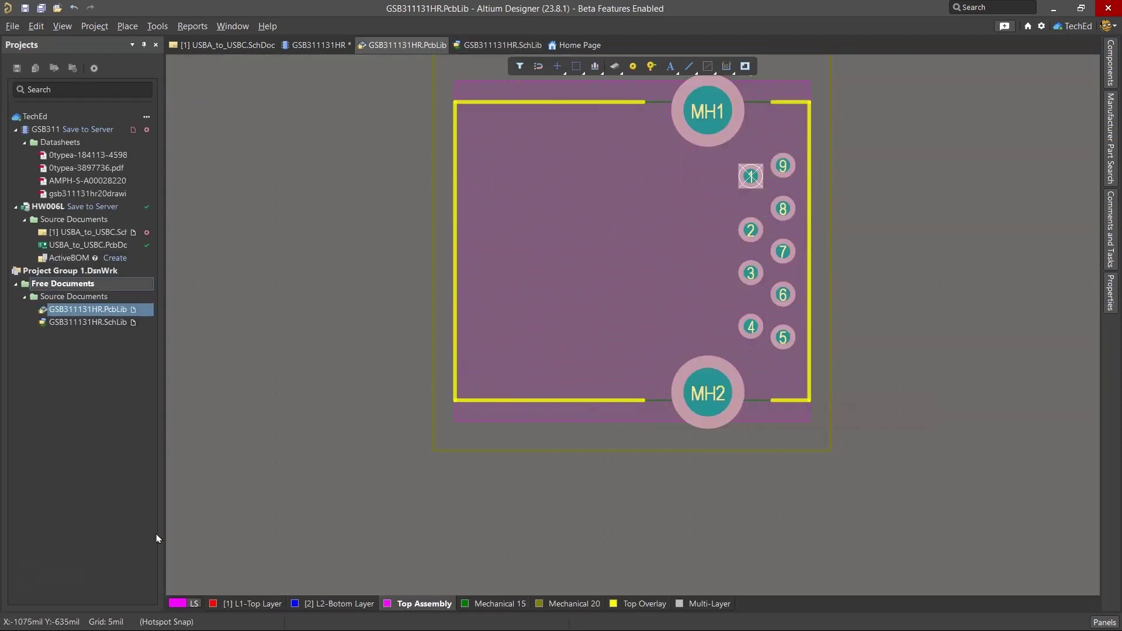
pyautogui.click(1104, 622)
pyautogui.click(1077, 524)
pyautogui.click(318, 45)
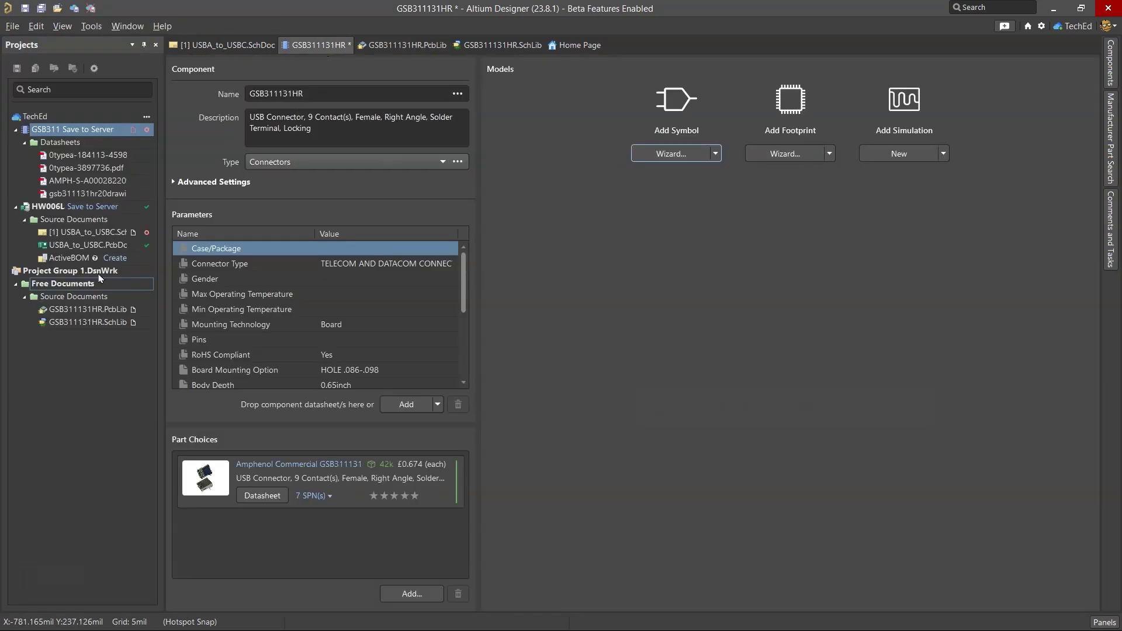
pyautogui.click(75, 311)
pyautogui.rightClick(76, 314)
pyautogui.click(127, 505)
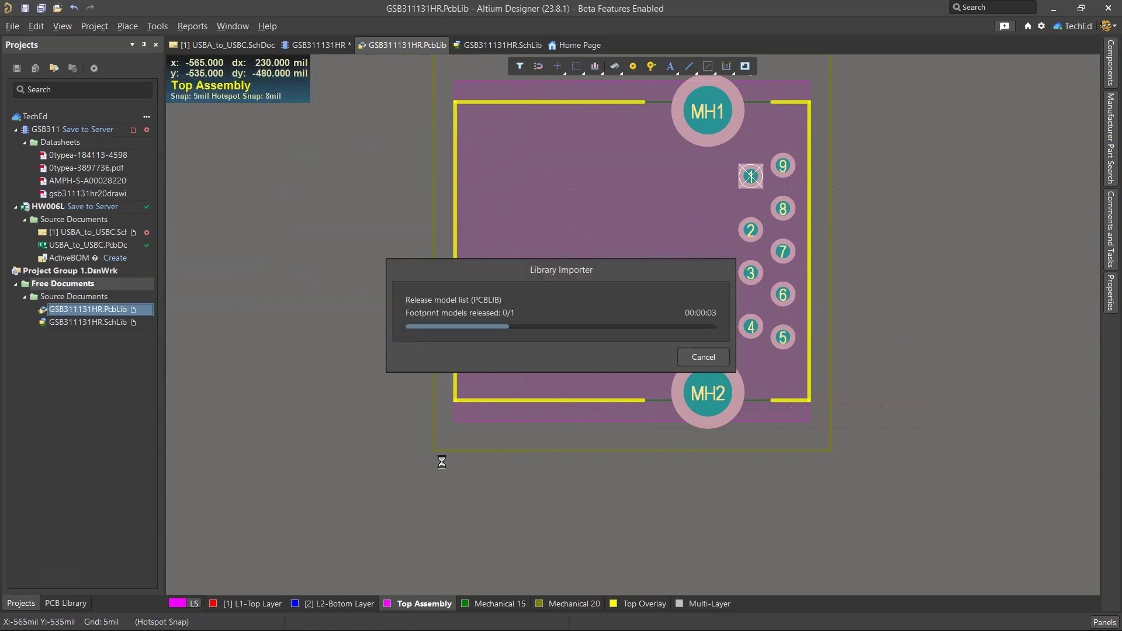
# Step: Import GSB311131HR.SchLib into the workspace with defaults, bringing in 1 component and 1 model
pyautogui.click(719, 352)
pyautogui.click(105, 323)
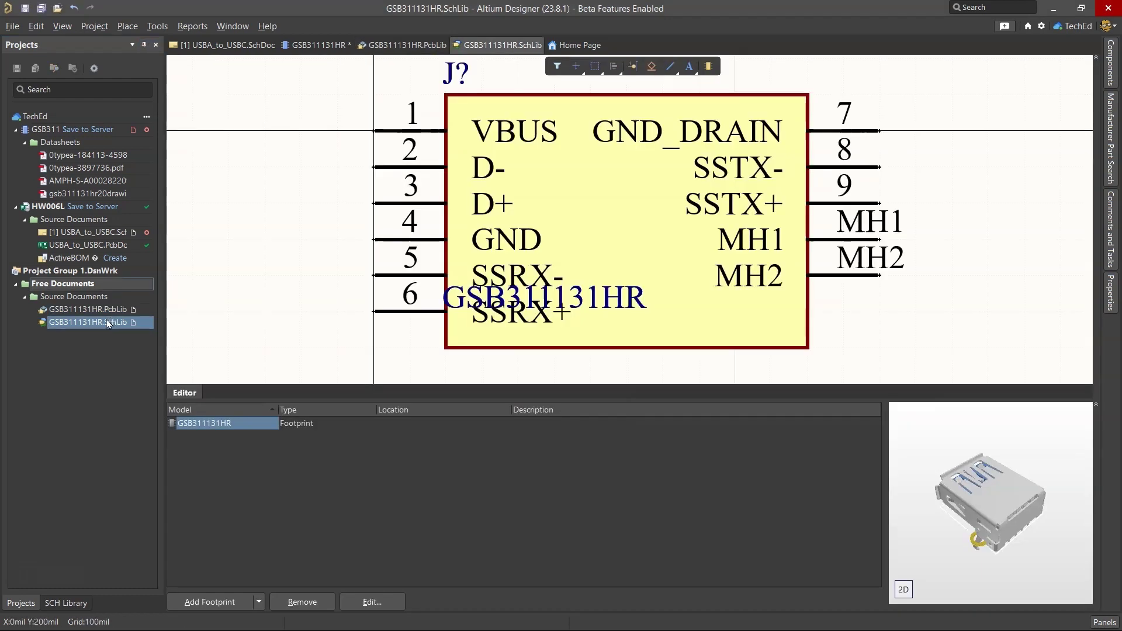
pyautogui.rightClick(105, 322)
pyautogui.click(193, 512)
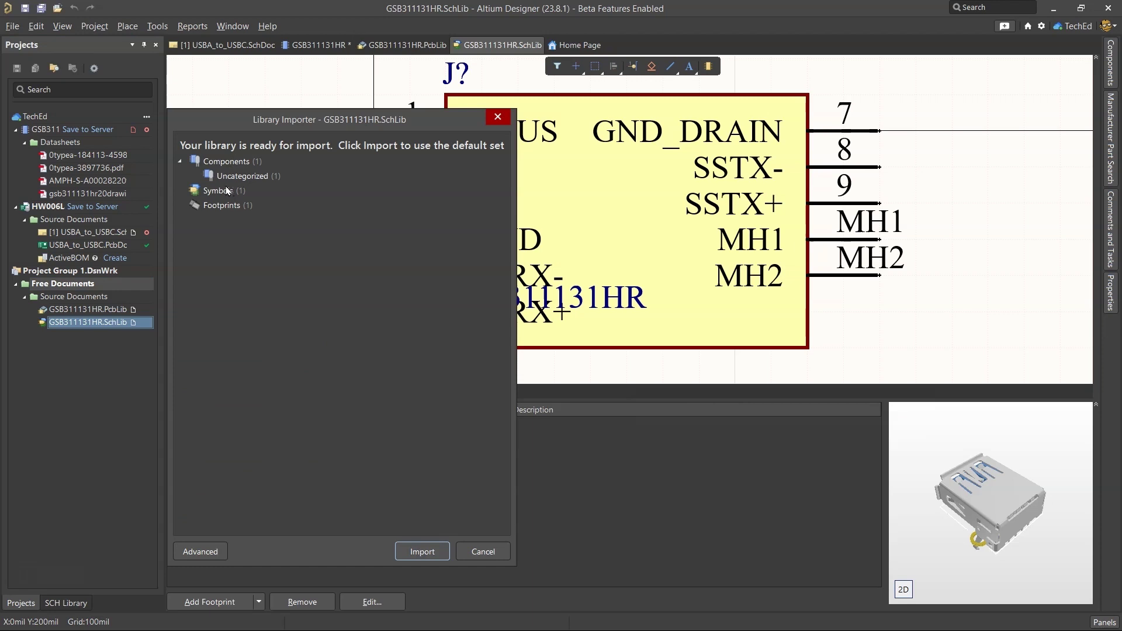
pyautogui.press('Return')
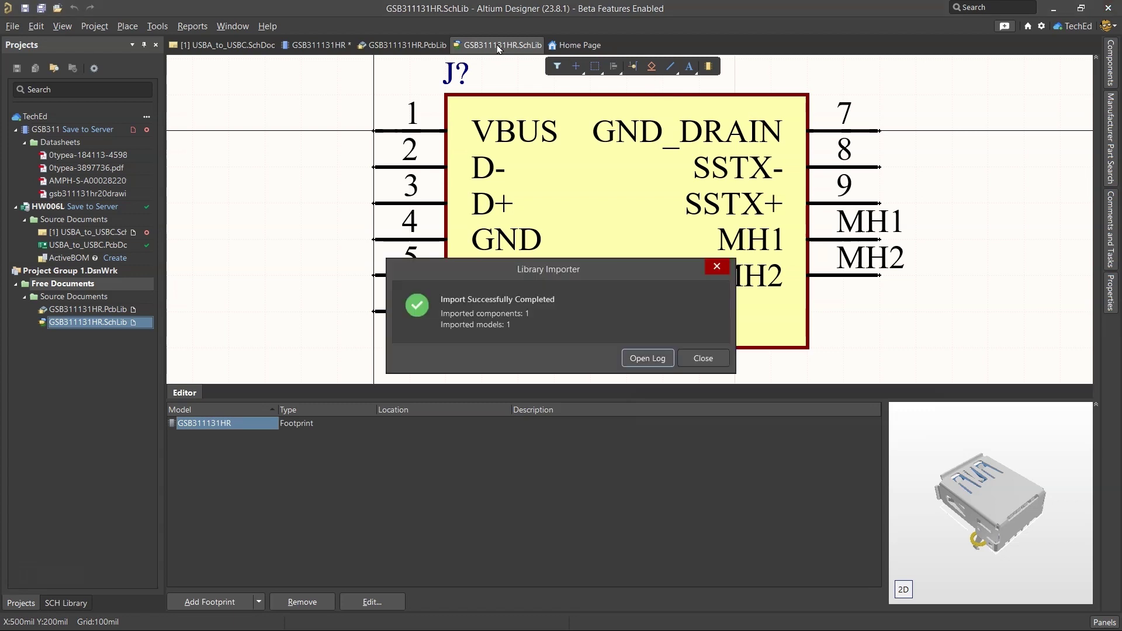
pyautogui.click(707, 357)
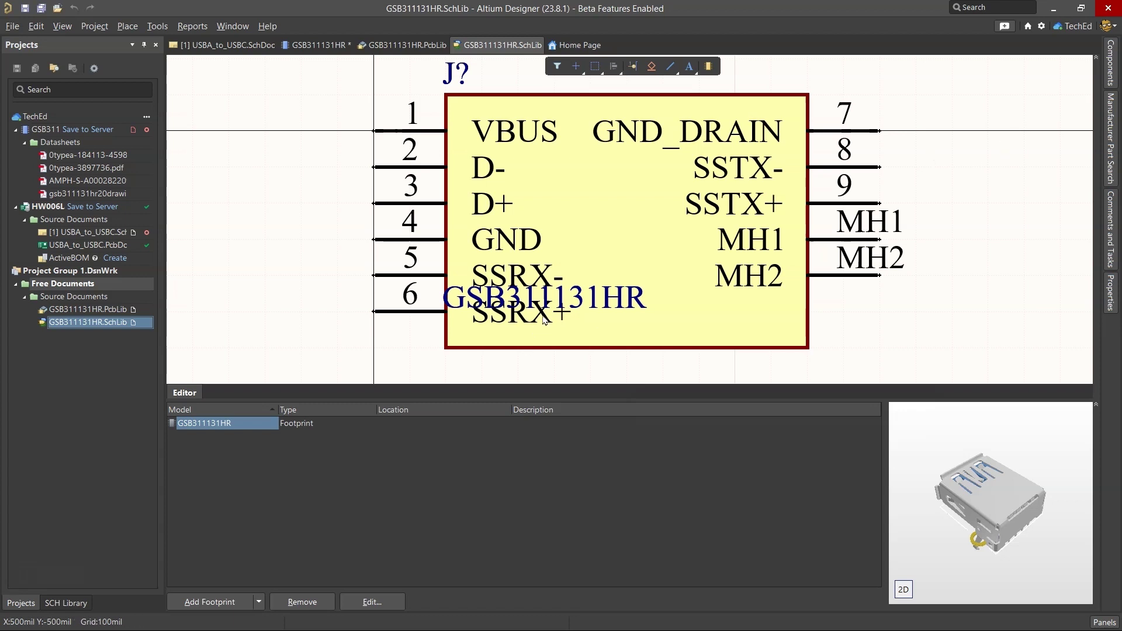
# Step: Close GSB311131HR.SchLib and switch to the GSB311131HR component editor
pyautogui.rightClick(500, 45)
pyautogui.click(509, 51)
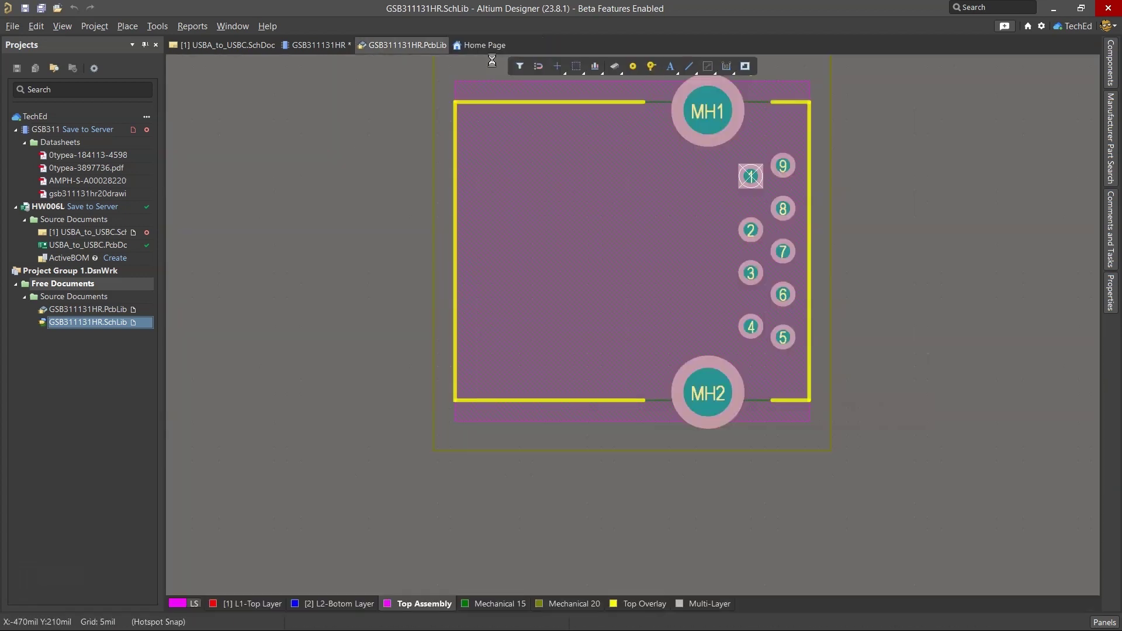
pyautogui.rightClick(405, 49)
pyautogui.press('Escape')
pyautogui.click(317, 45)
# Step: Attach the existing GSB311131HR symbol from the workspace Symbols folder via Add Symbol > Existing
pyautogui.click(716, 153)
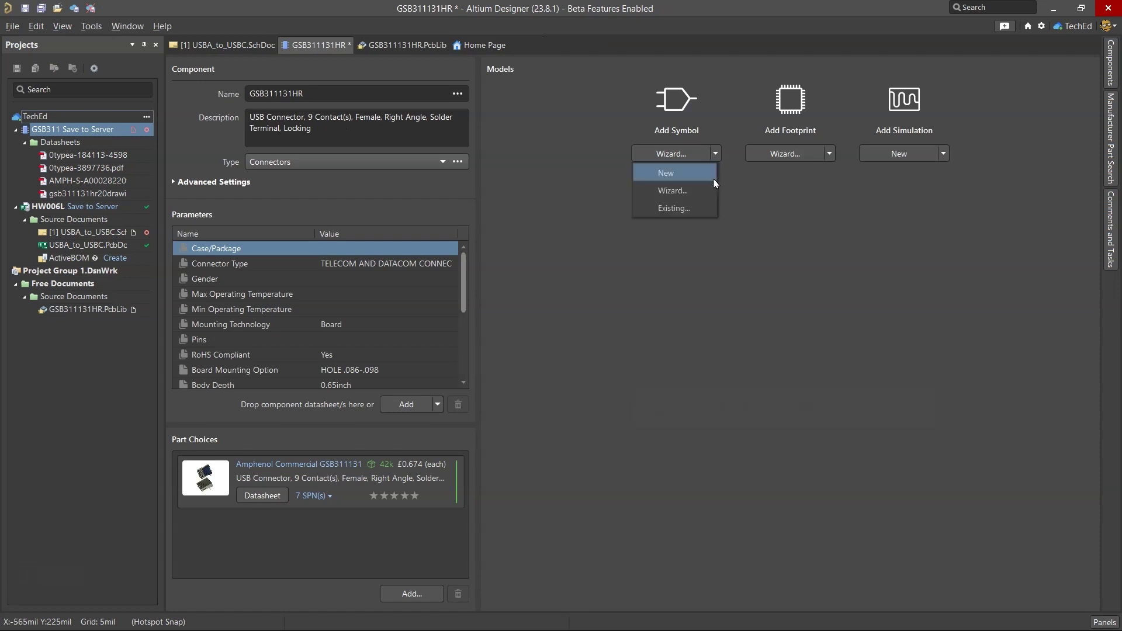
pyautogui.click(688, 211)
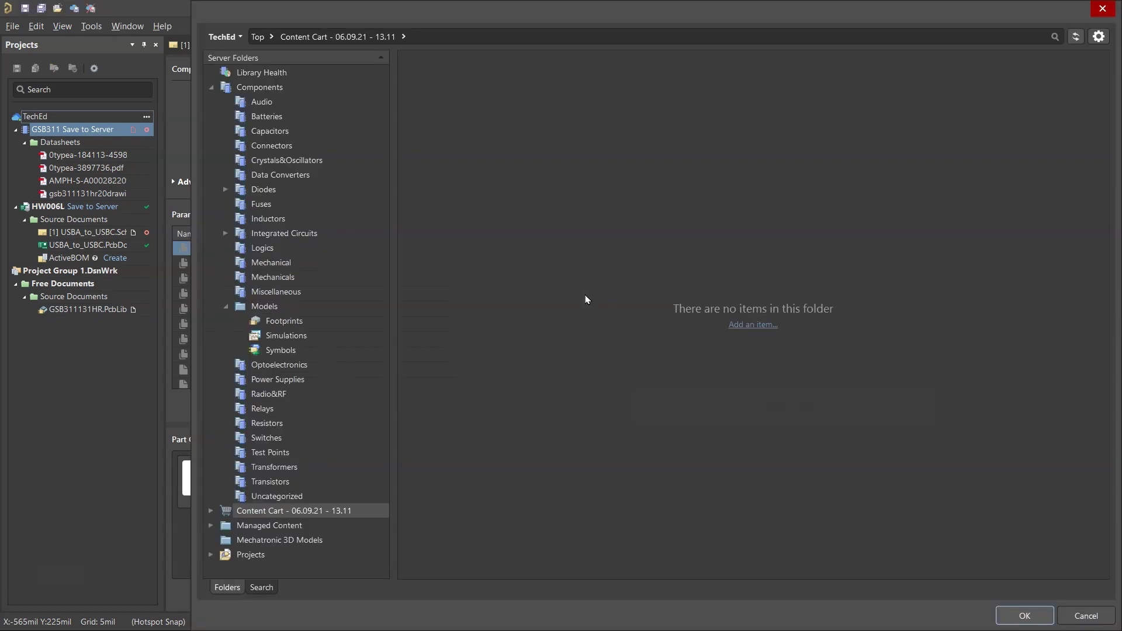
pyautogui.click(1098, 36)
pyautogui.click(1015, 65)
pyautogui.click(285, 320)
pyautogui.click(336, 350)
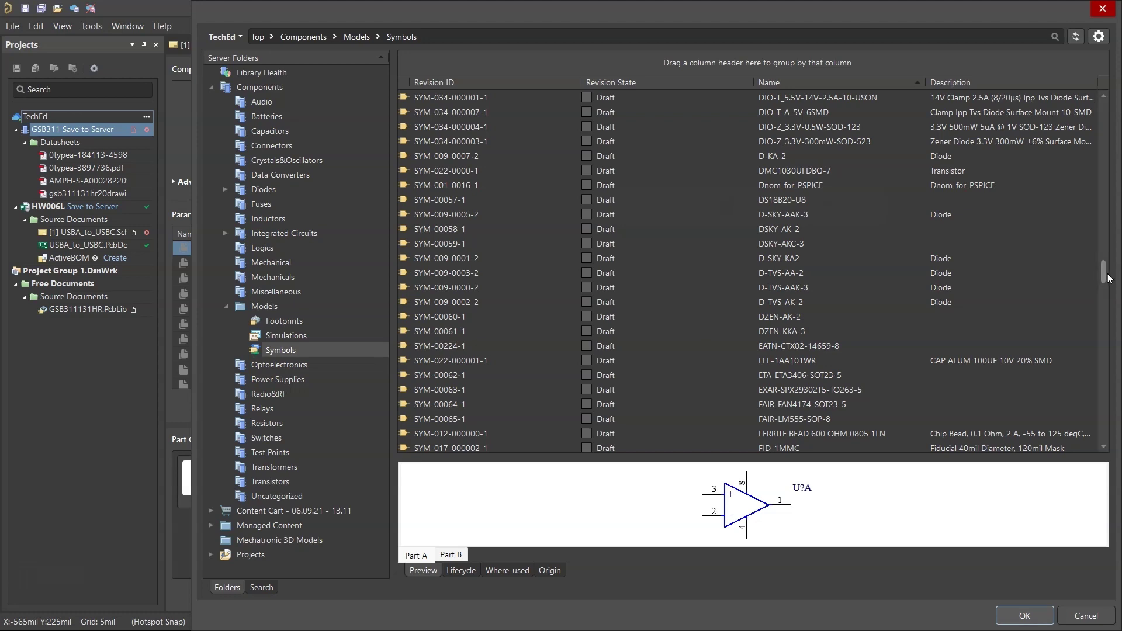
pyautogui.moveTo(1105, 274)
pyautogui.mouseDown()
pyautogui.moveTo(1112, 292)
pyautogui.moveTo(1101, 288)
pyautogui.mouseUp()
pyautogui.click(815, 329)
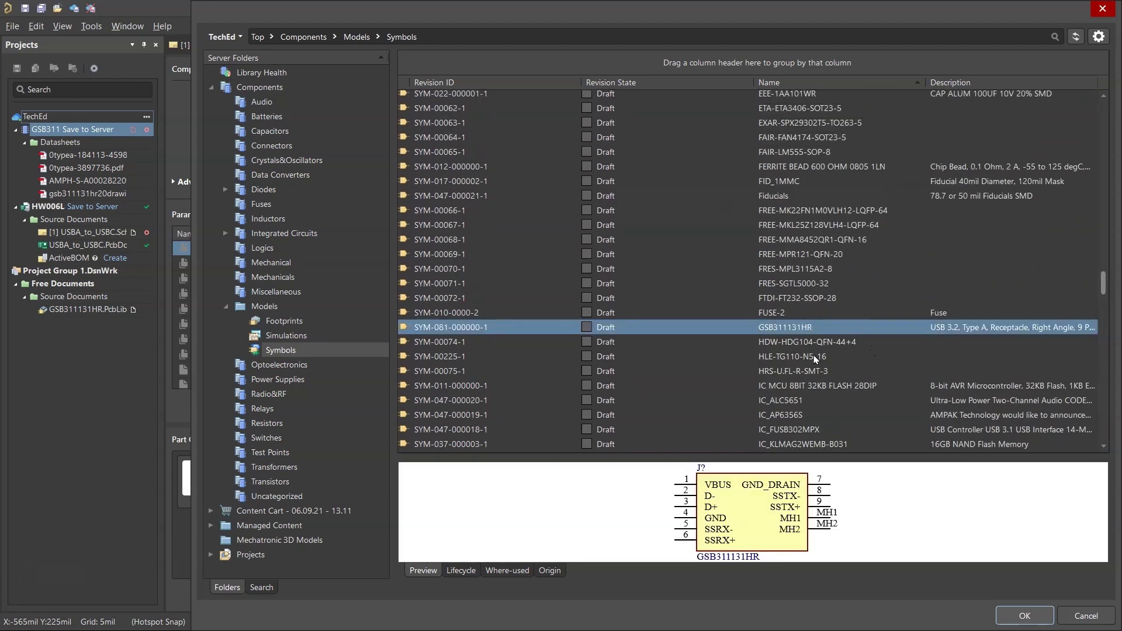
pyautogui.press('Return')
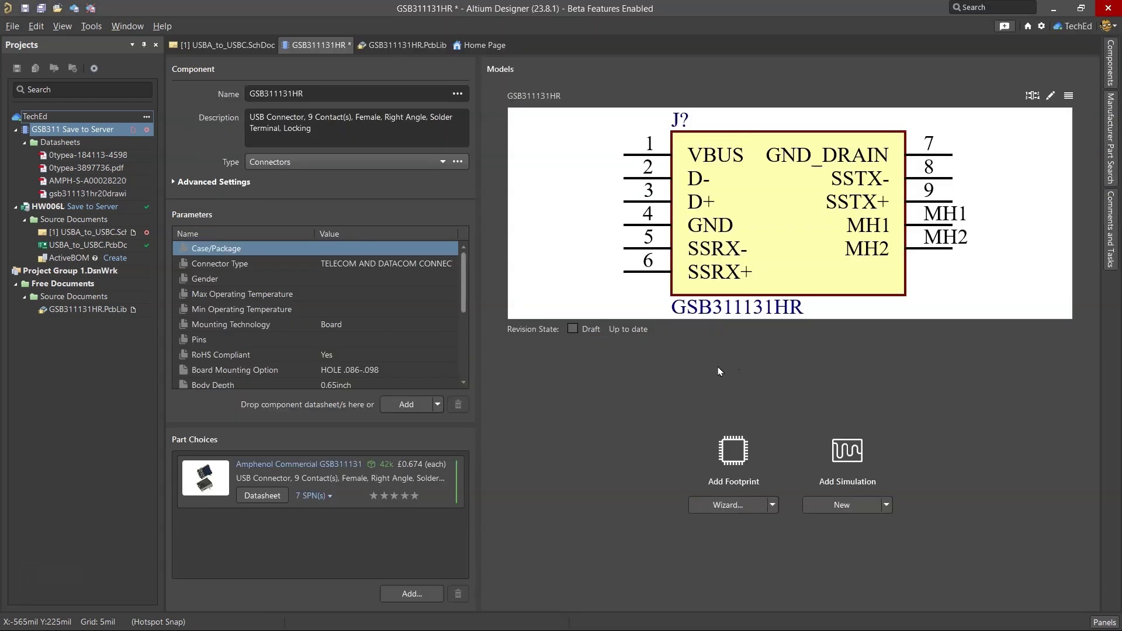
# Step: Select the existing GSB311131HR workspace footprint, review its details, and attach it
pyautogui.click(774, 506)
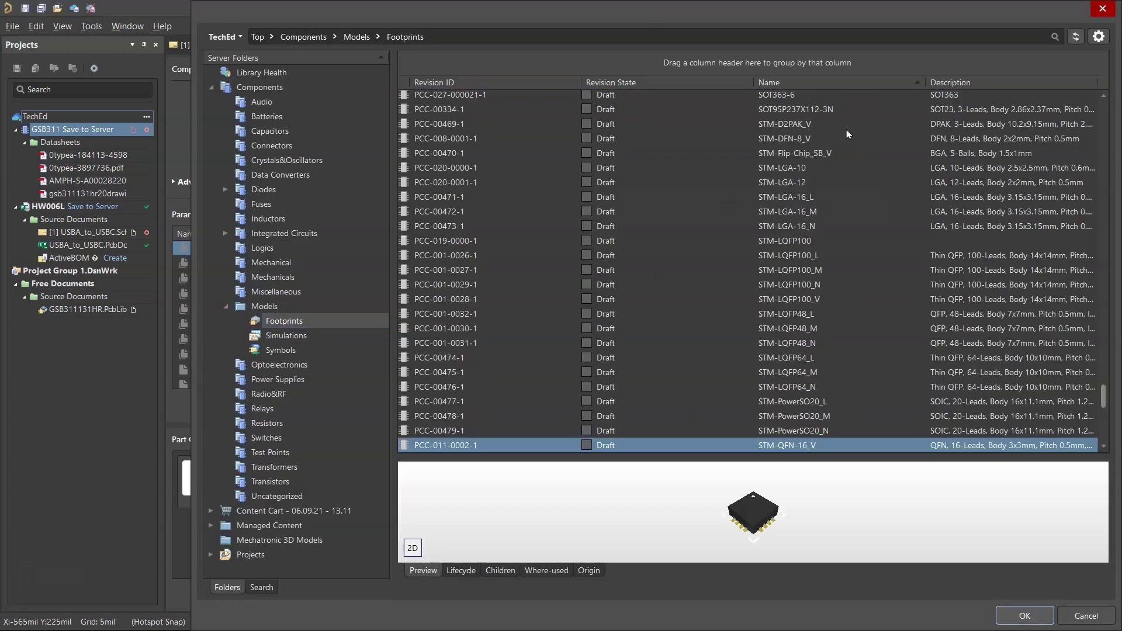
pyautogui.click(1099, 37)
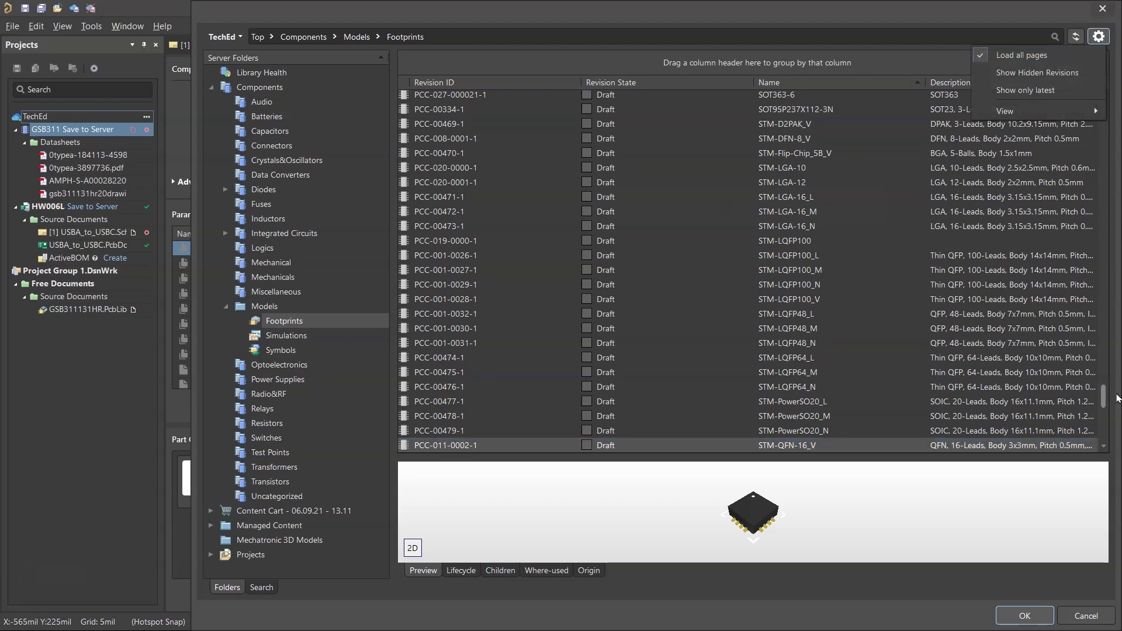
pyautogui.moveTo(1103, 396); pyautogui.dragTo(1108, 251)
pyautogui.click(1075, 258)
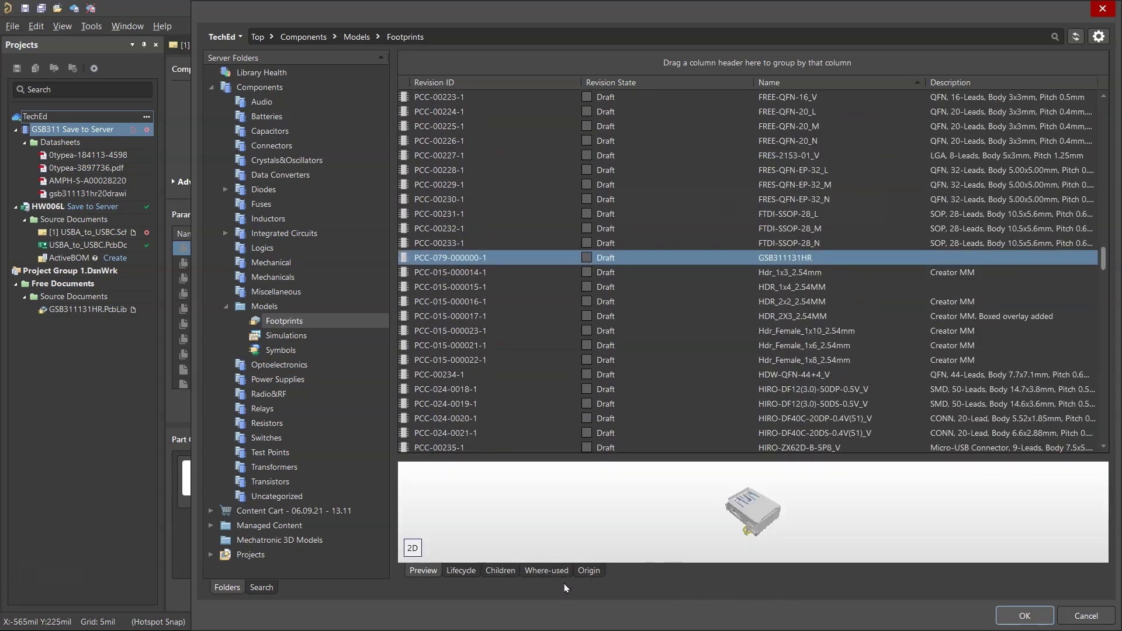
pyautogui.click(546, 570)
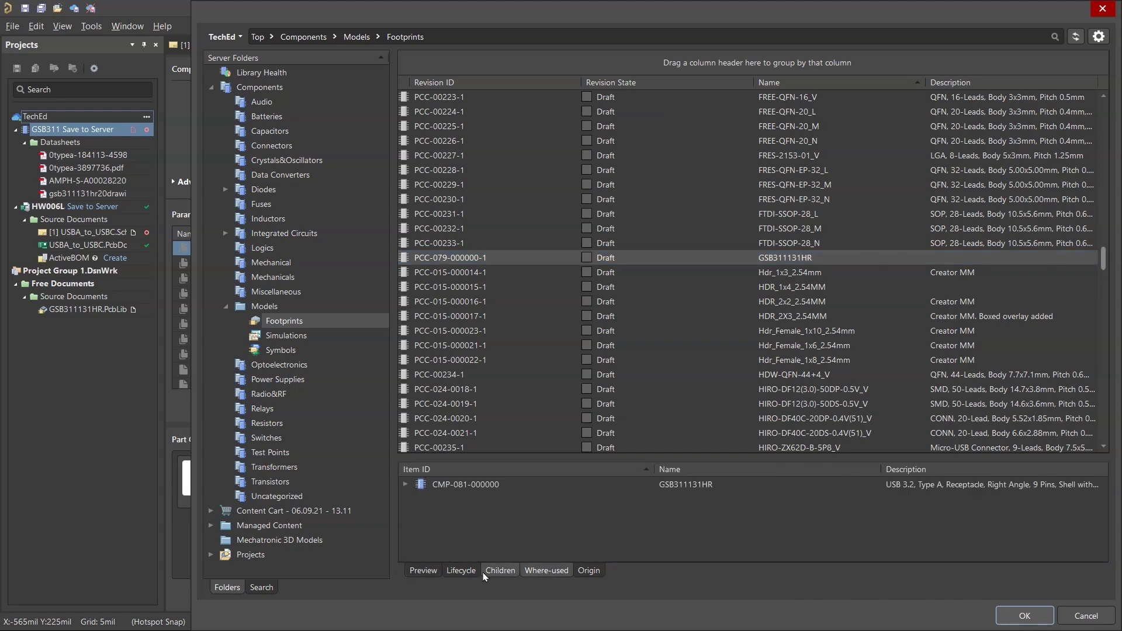
pyautogui.click(461, 571)
pyautogui.click(419, 573)
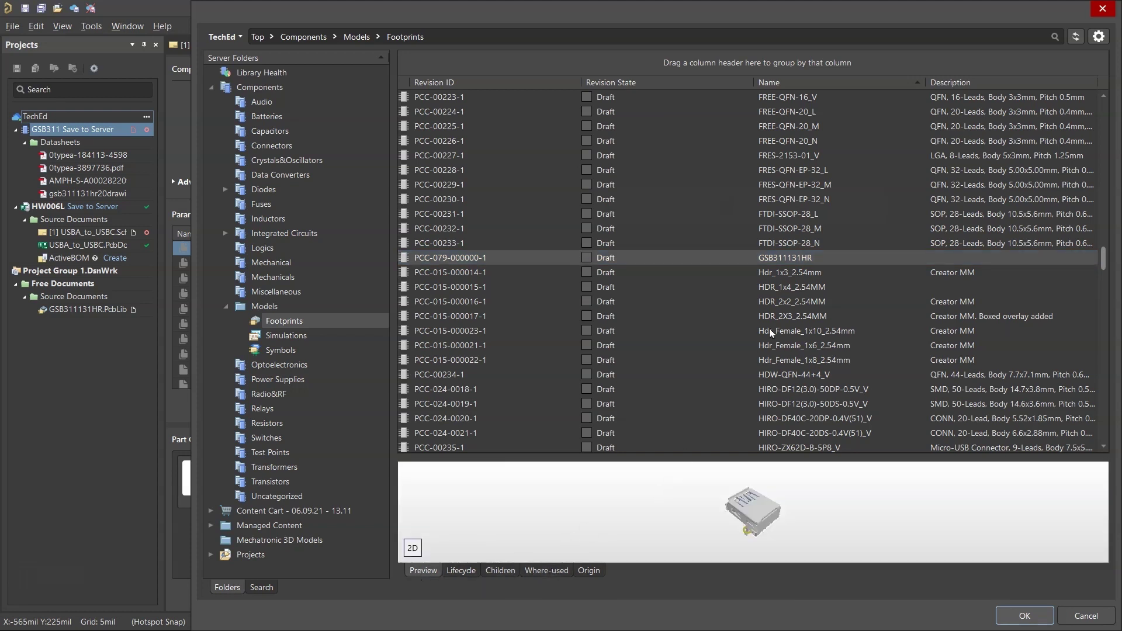
pyautogui.click(820, 260)
pyautogui.click(1024, 615)
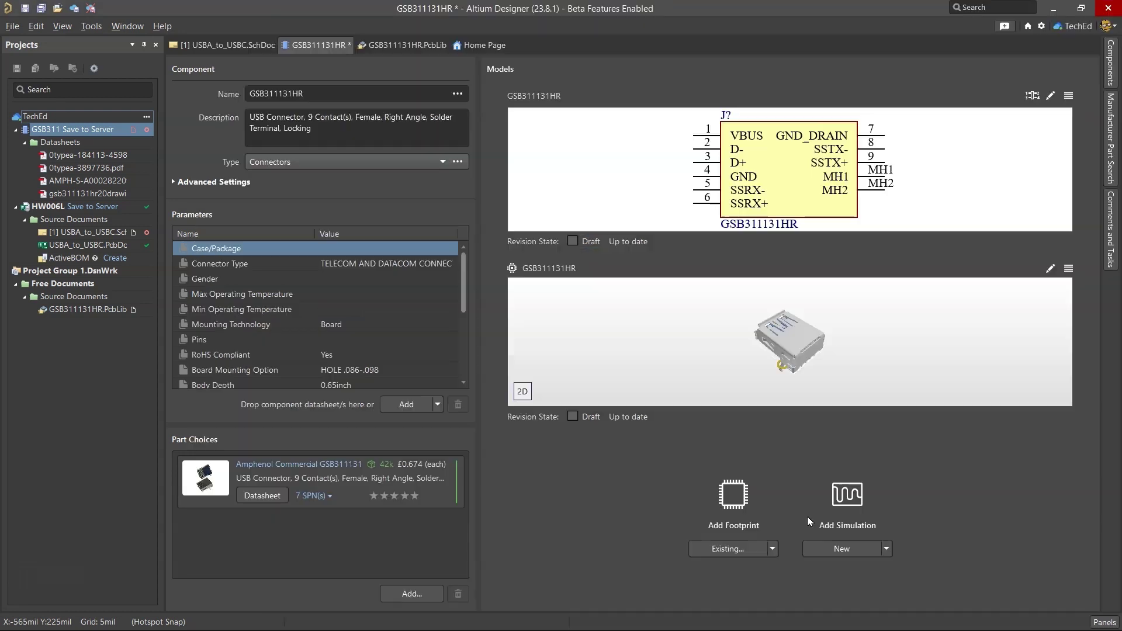
# Step: Review the Amphenol GSB311131 part choice and its supplier numbers
pyautogui.click(886, 549)
pyautogui.moveTo(465, 280); pyautogui.dragTo(466, 344)
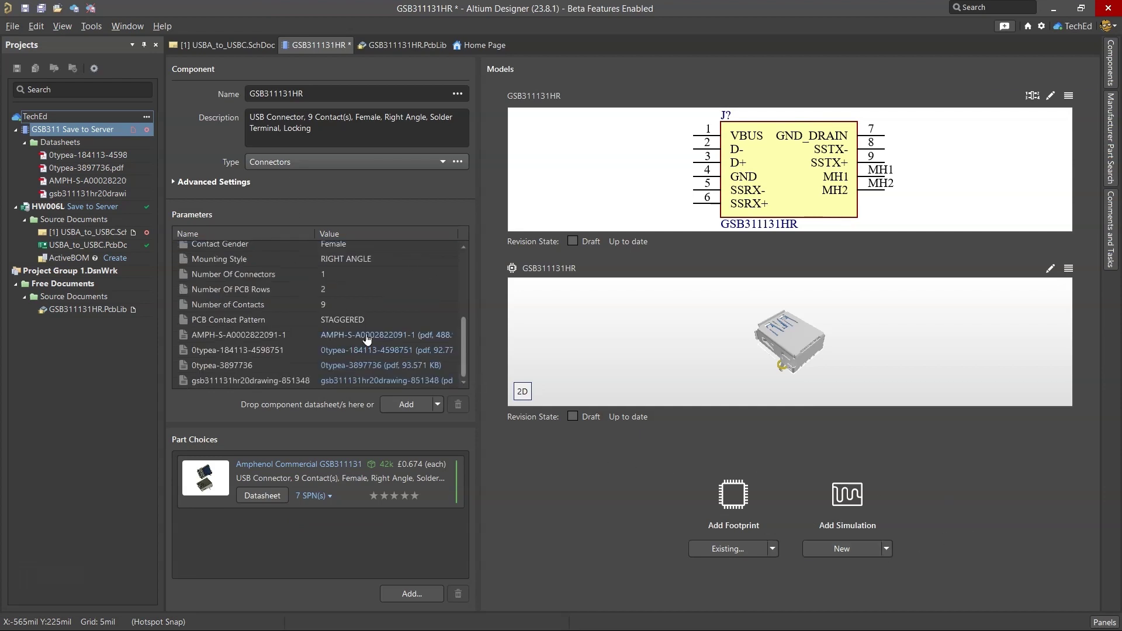
pyautogui.click(418, 499)
pyautogui.click(329, 495)
pyautogui.scroll(3, 348, 244)
pyautogui.scroll(1, 348, 244)
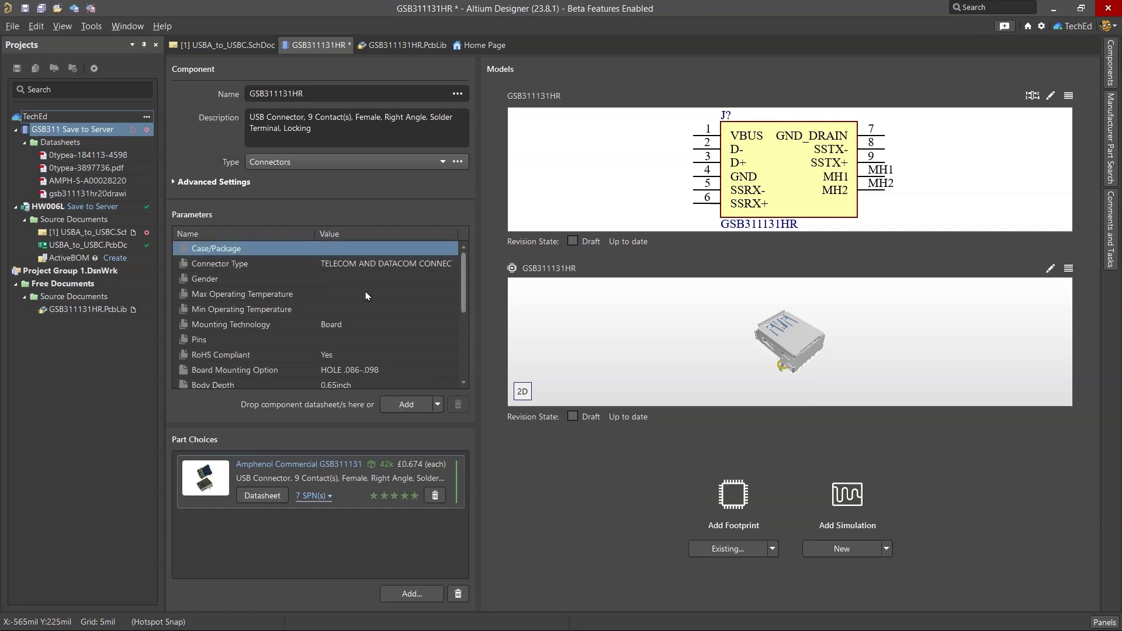
# Step: Paste DigiKey's description 'CONN RCPT USB3.0 TYPEA 9POS R/A' into BOM cell K16 for connector J3
pyautogui.hotkey('alt', 'Tab')
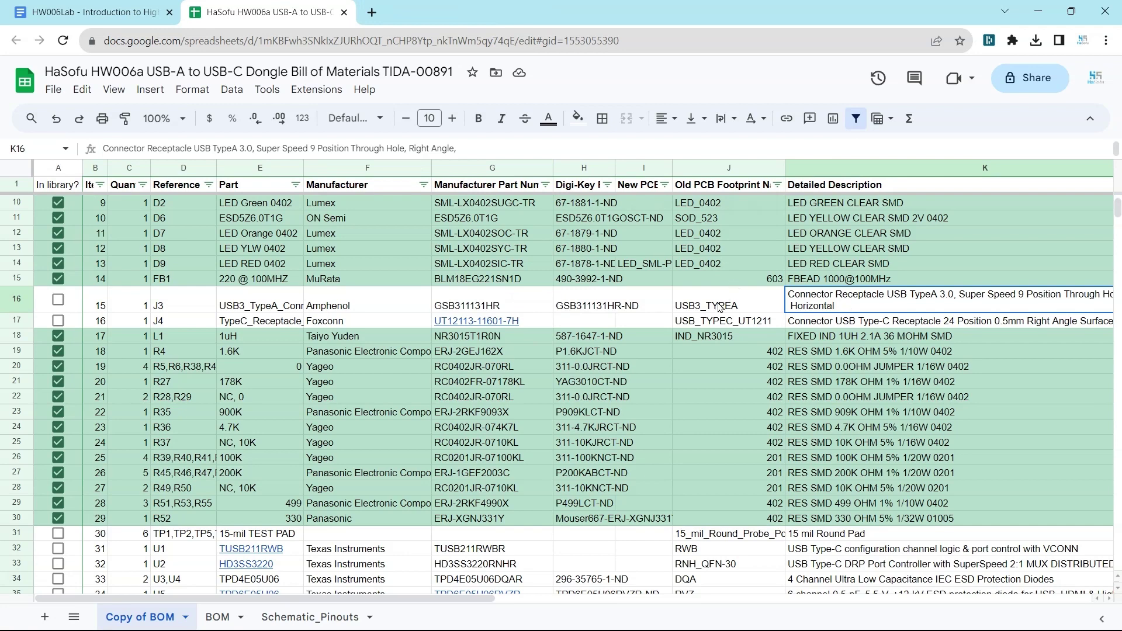
pyautogui.click(722, 308)
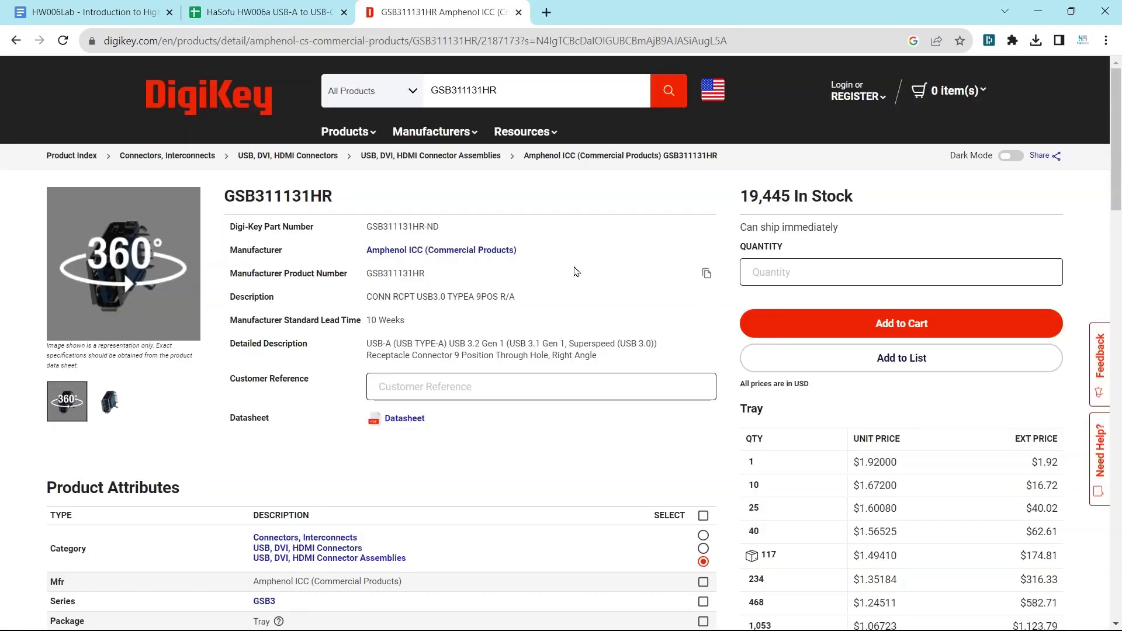
pyautogui.click(708, 299)
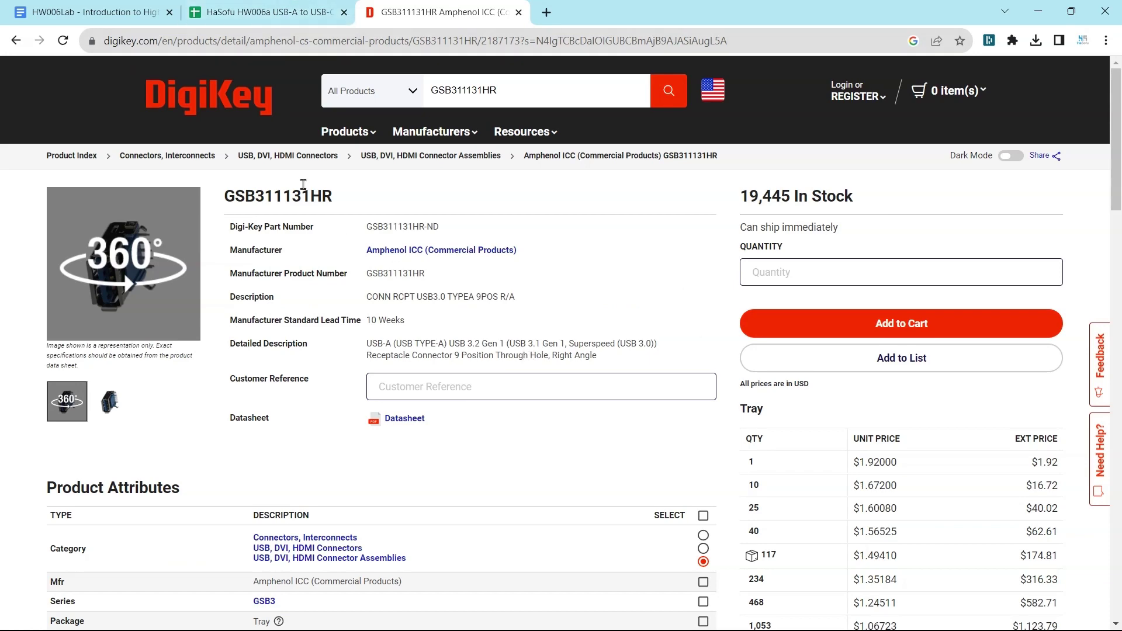
pyautogui.click(303, 8)
pyautogui.click(832, 304)
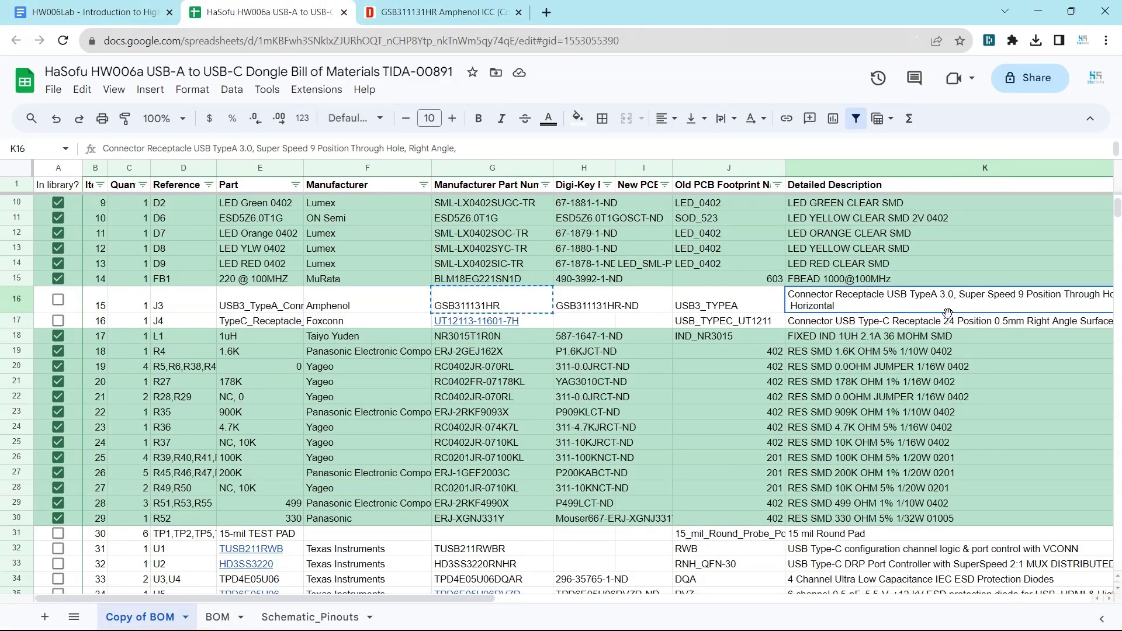
pyautogui.write('CONN RCPT USB3.0 TYPEA 9POS R/A')
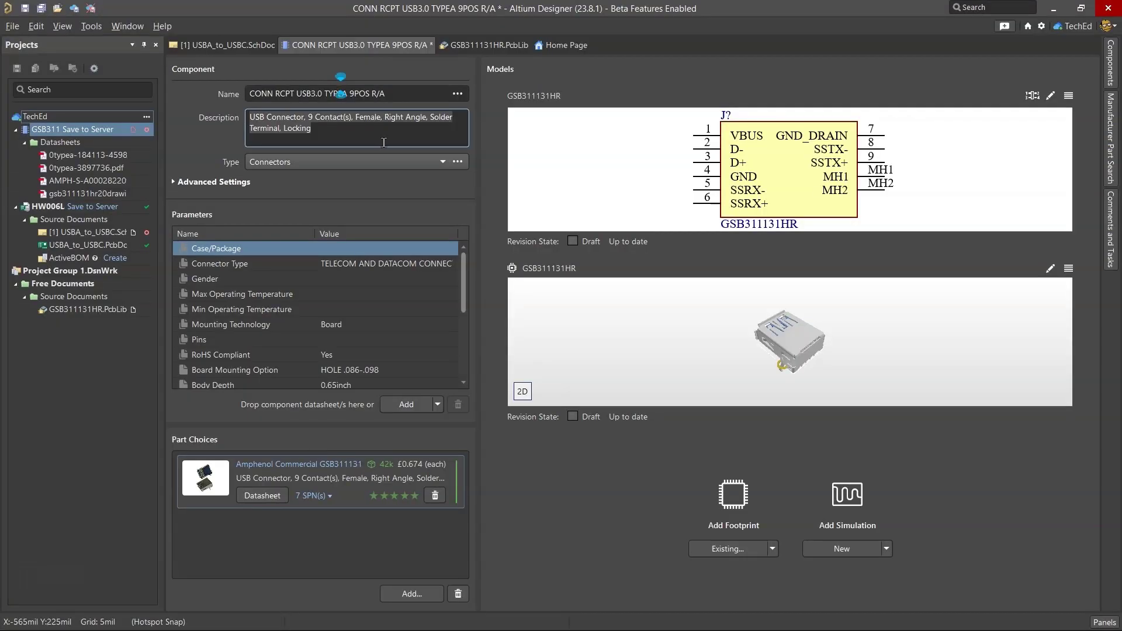
pyautogui.rightClick(361, 44)
# Step: Release the component with notes 'new usb type a connector' plus its name, then close GSB311131HR.PcbLib
pyautogui.click(420, 120)
pyautogui.rightClick(391, 48)
pyautogui.click(411, 52)
pyautogui.press('Return')
pyautogui.write('new usb type a connector')
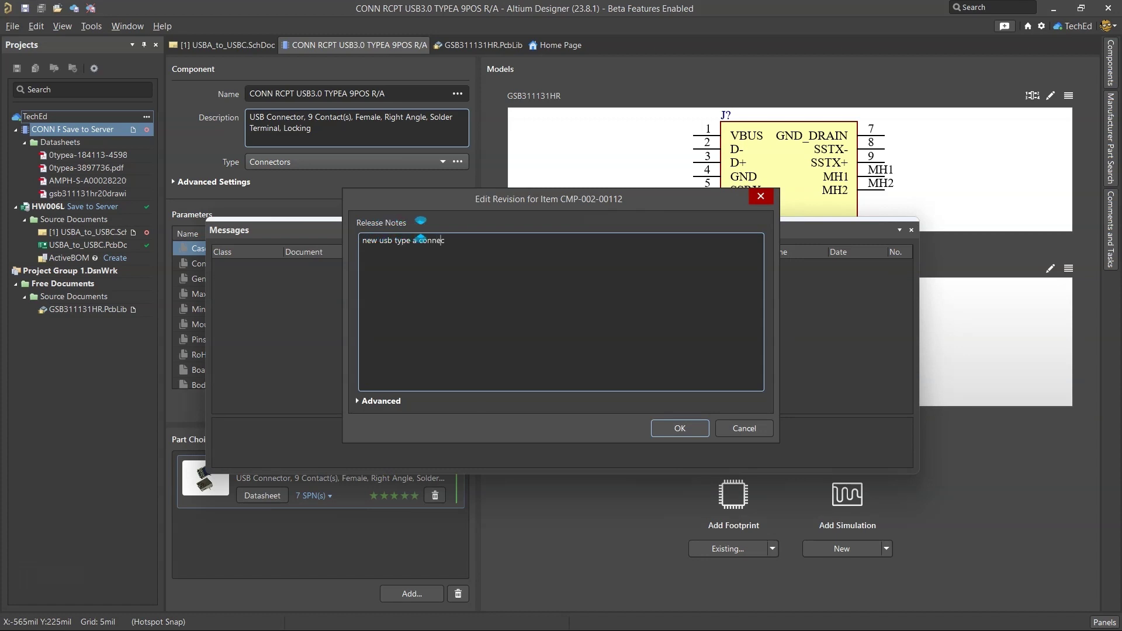
pyautogui.write('CONN RCPT USB3.0 TYPEA 9POS R/A')
pyautogui.click(671, 432)
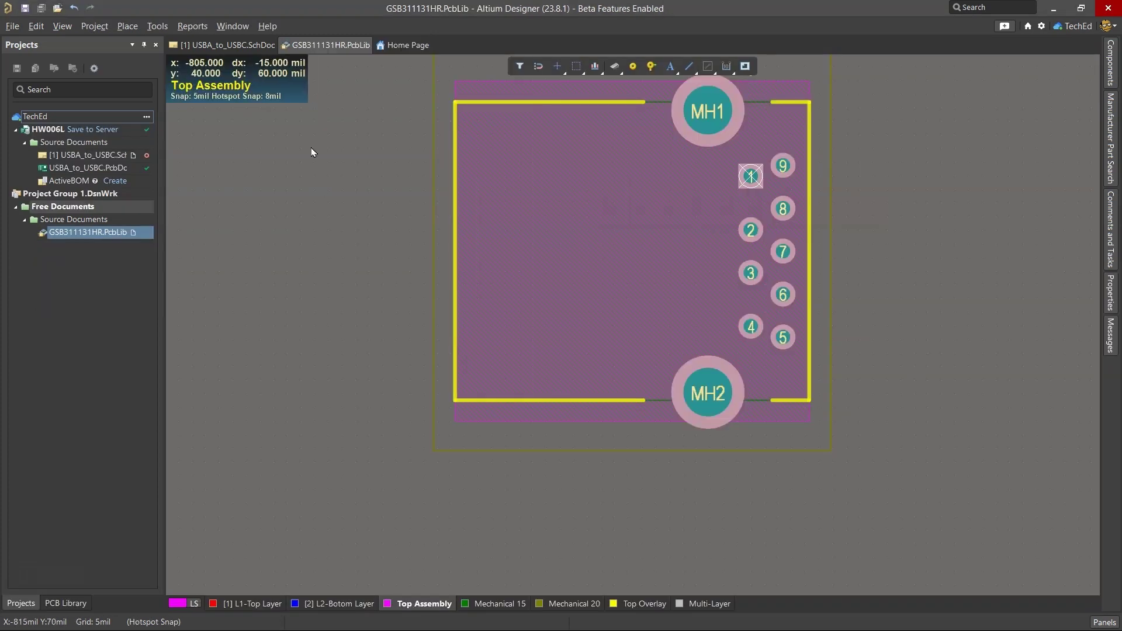
pyautogui.rightClick(310, 47)
pyautogui.click(316, 53)
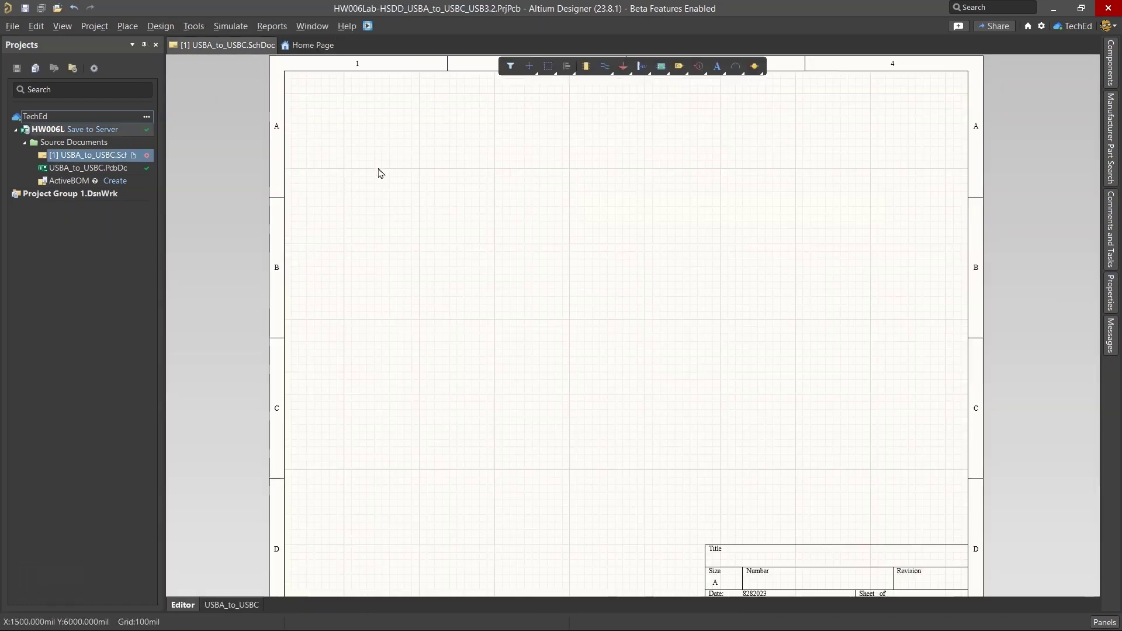
pyautogui.click(1110, 76)
pyautogui.click(967, 111)
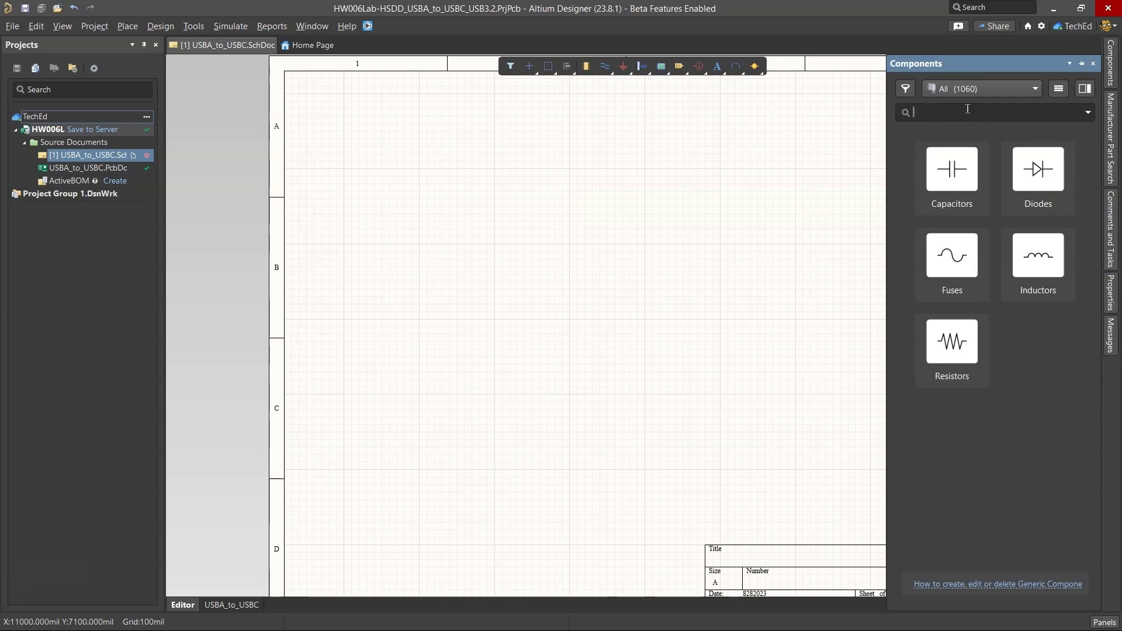
pyautogui.write('CONN RCPT USB3.0 TYPEA 9POS R/A')
pyautogui.press('Return')
pyautogui.doubleClick(982, 170)
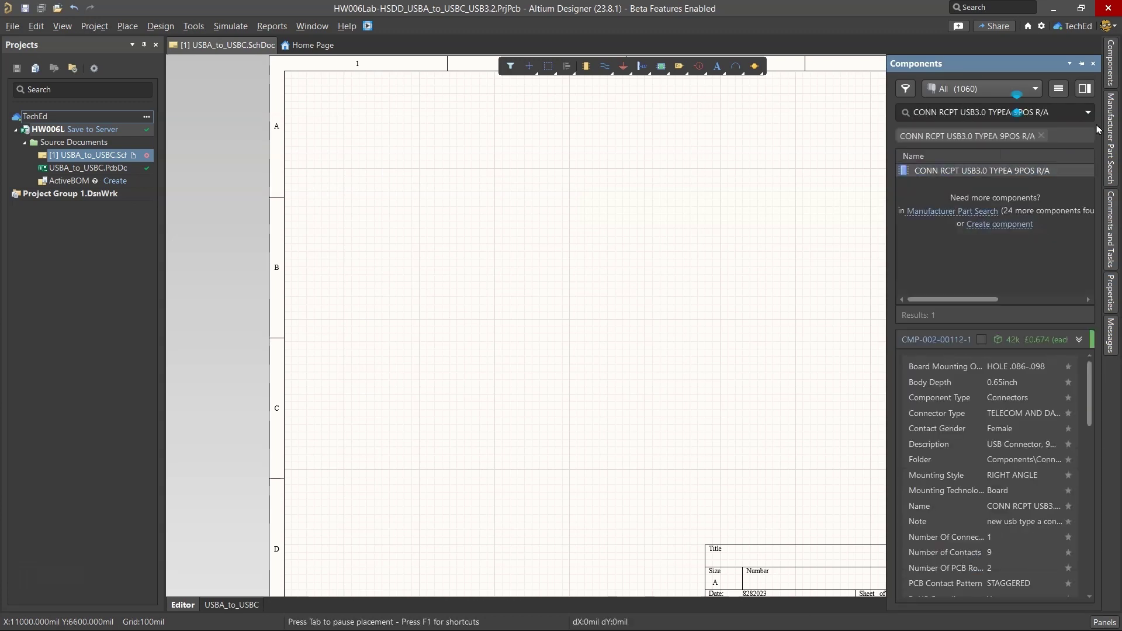
pyautogui.press('Escape')
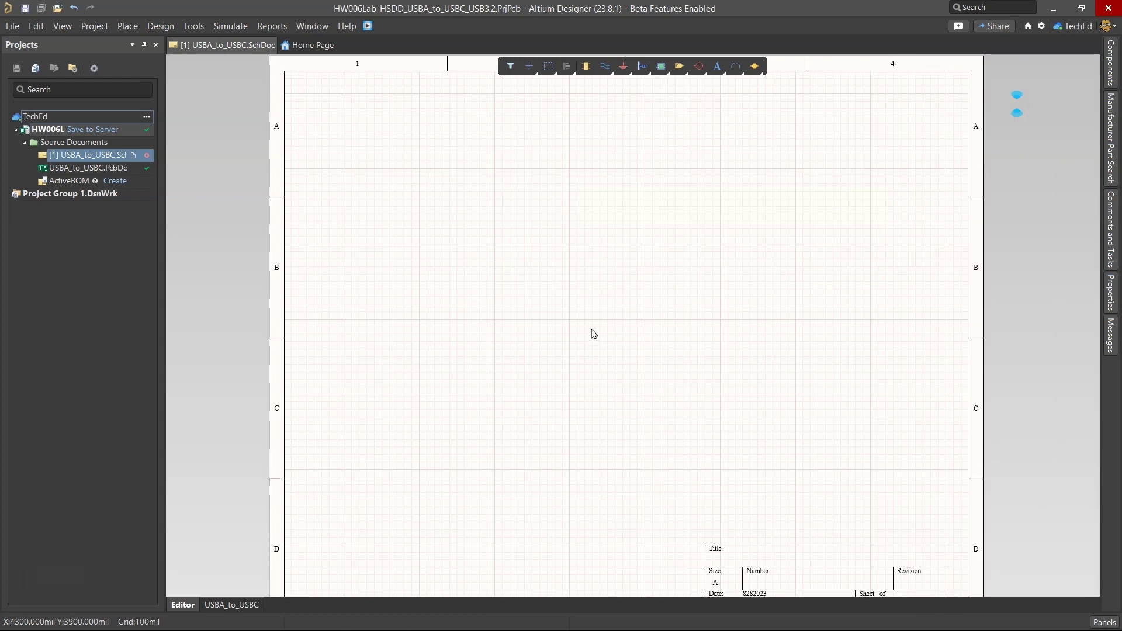